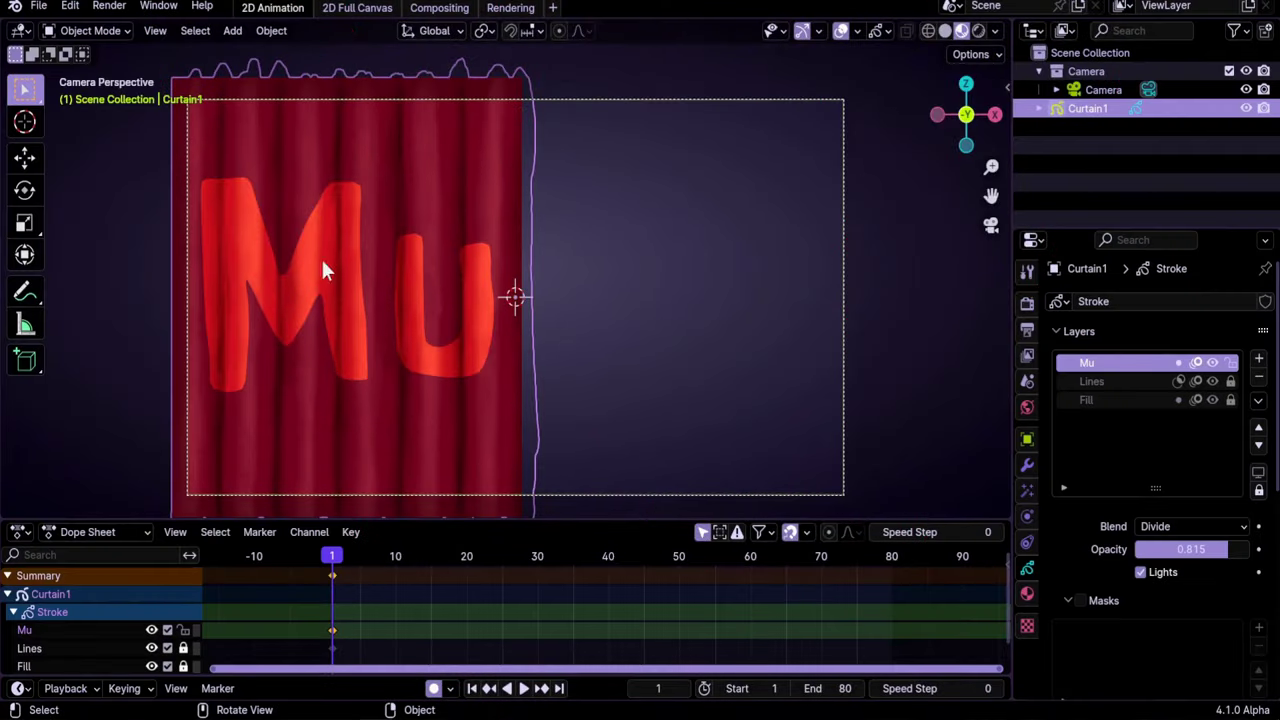
Inspect the curtain from the camera, briefly hiding the Mu lettering and Lines layers.
middle_click_drag(560, 323, 594, 346)
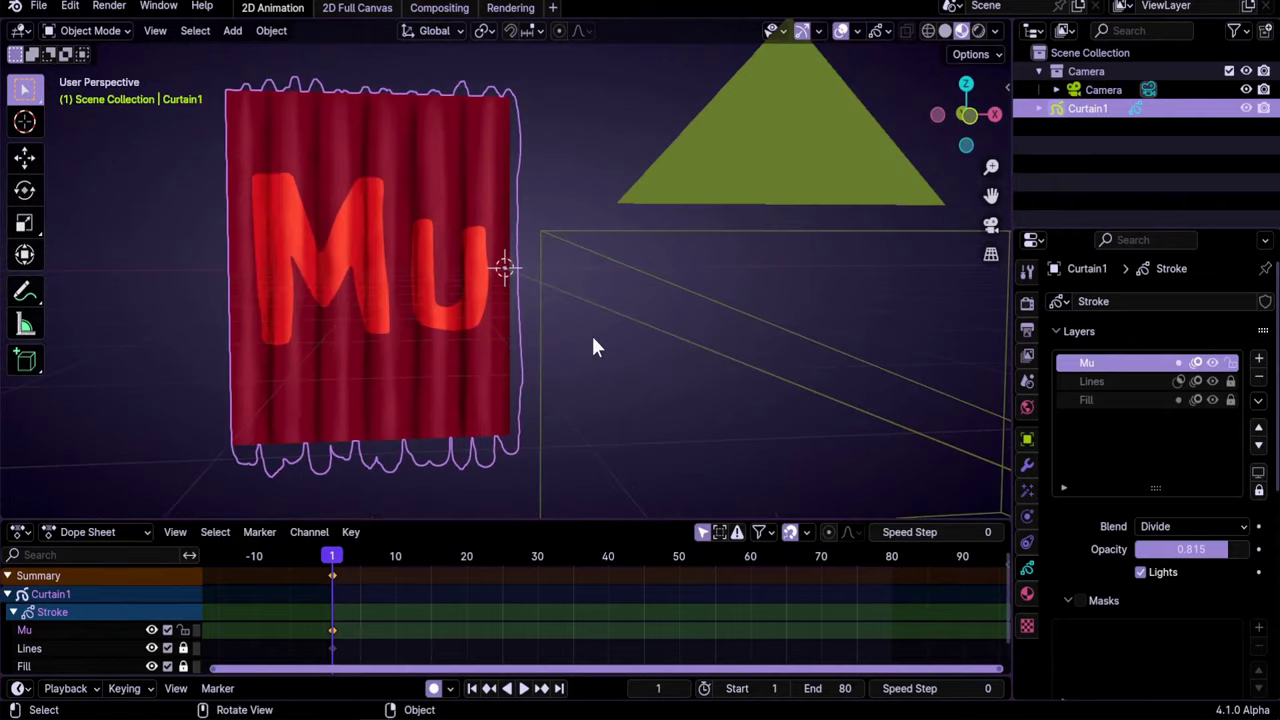
key("KP_0")
left_click(1213, 363)
left_click(1213, 363)
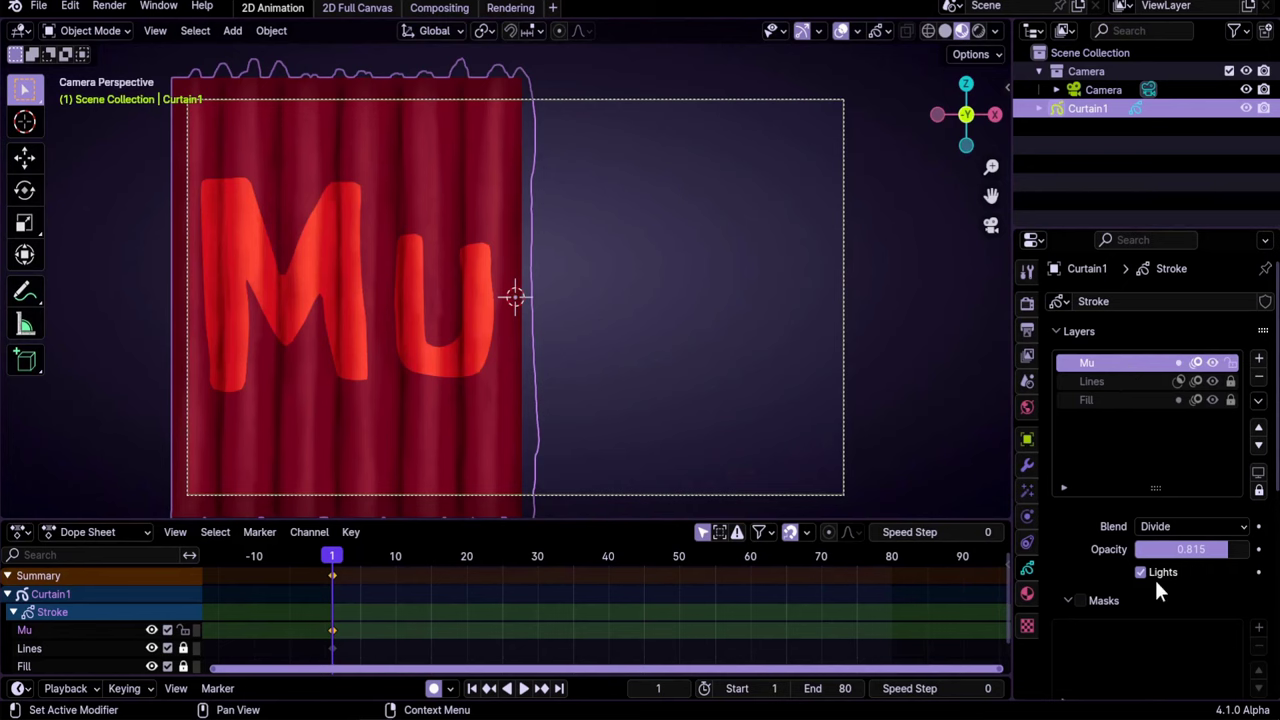
scroll(330, 275, "up", 3)
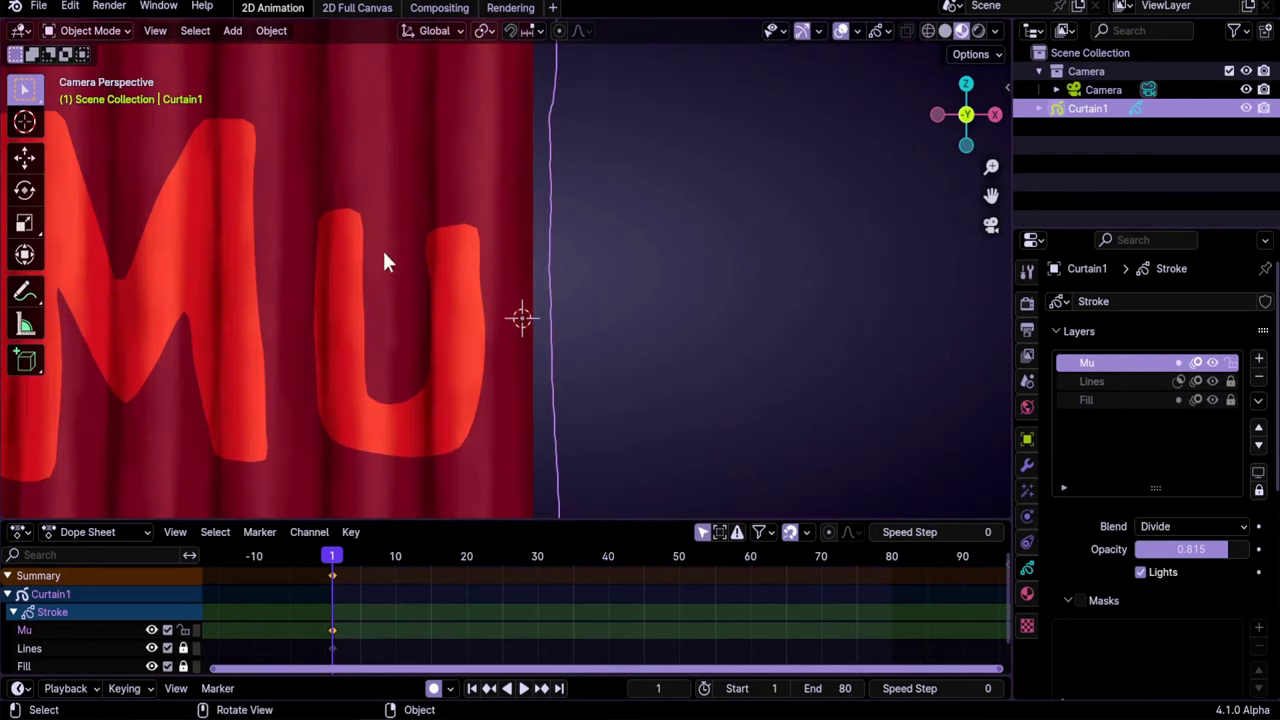
scroll(327, 311, "down", 2)
scroll(327, 311, "down", 2)
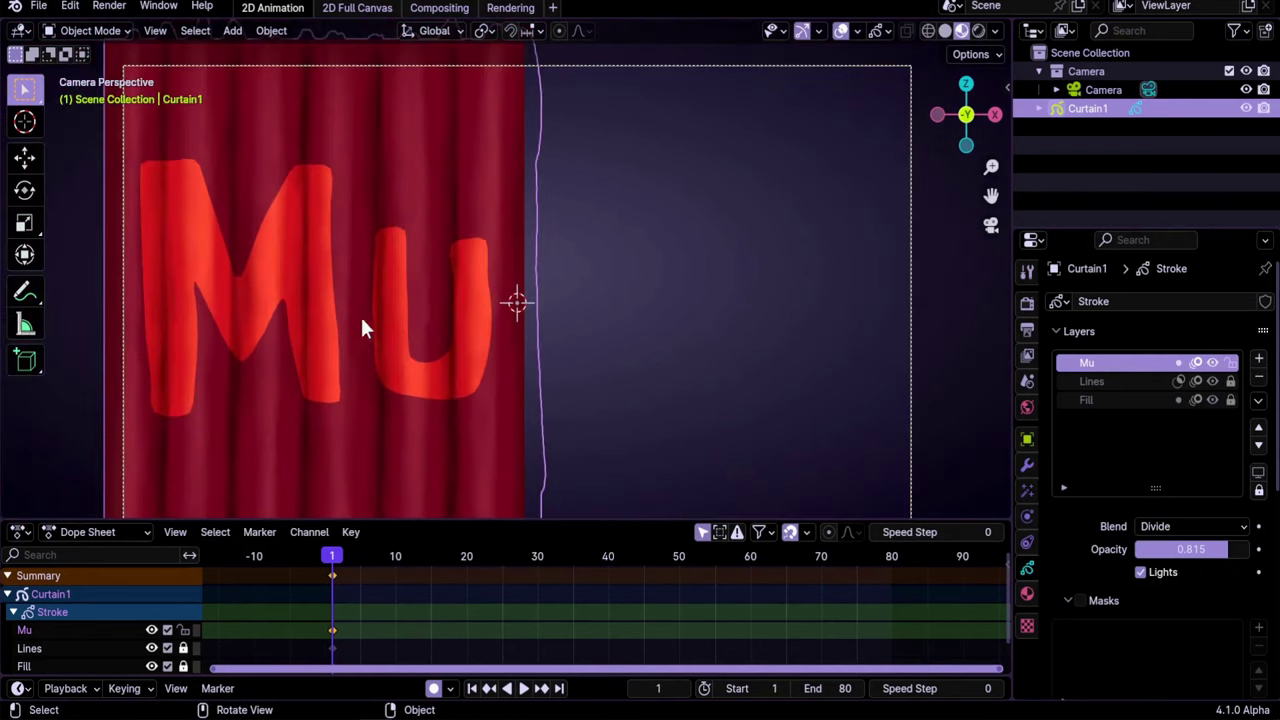
left_click(1212, 381)
left_click(1212, 381)
Toggle the curtain's Fill layer off and on, then fit the camera frame in view.
scroll(271, 345, "up", 2)
scroll(338, 320, "down", 3)
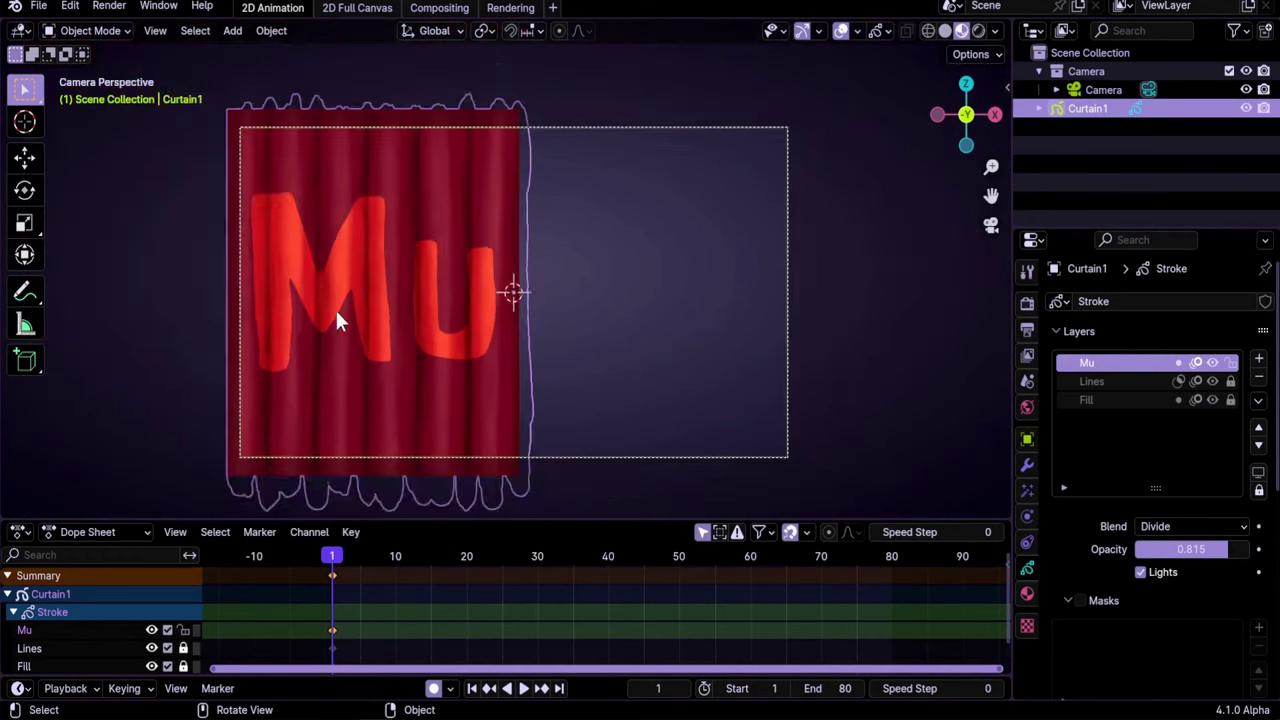
scroll(336, 313, "up", 1)
left_click(1213, 400)
left_click(1213, 400)
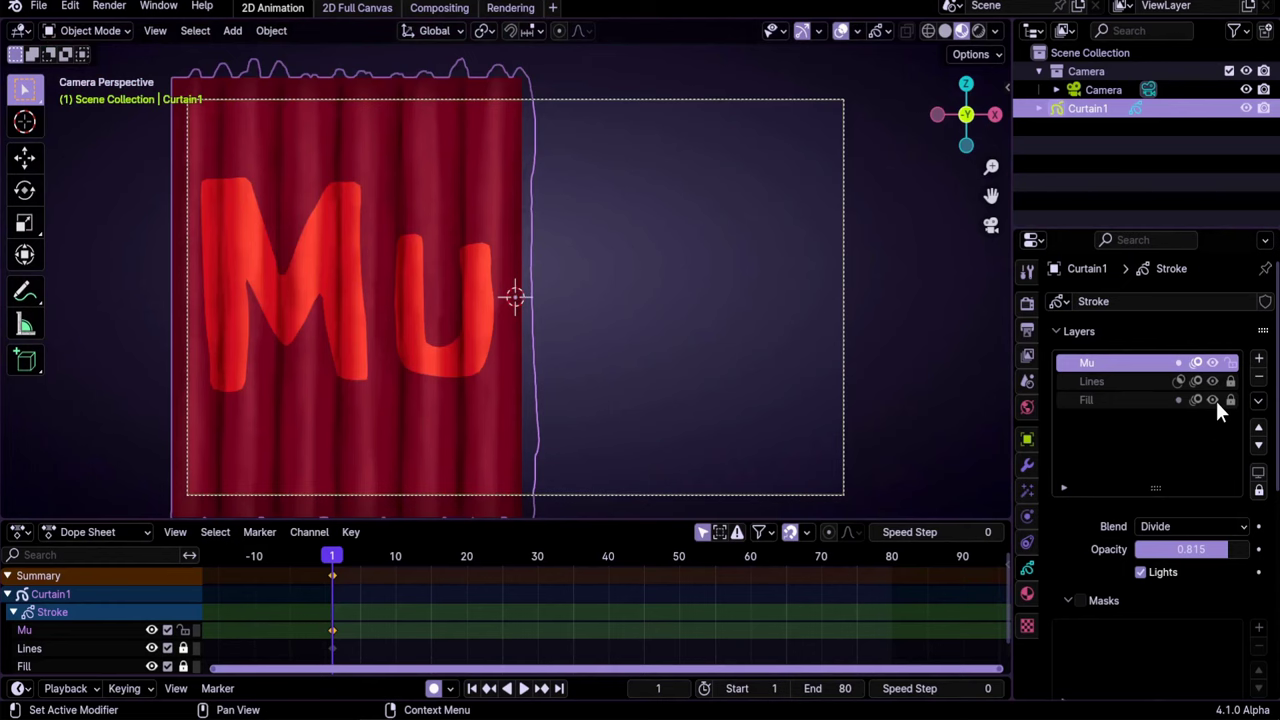
scroll(600, 365, "up", 5)
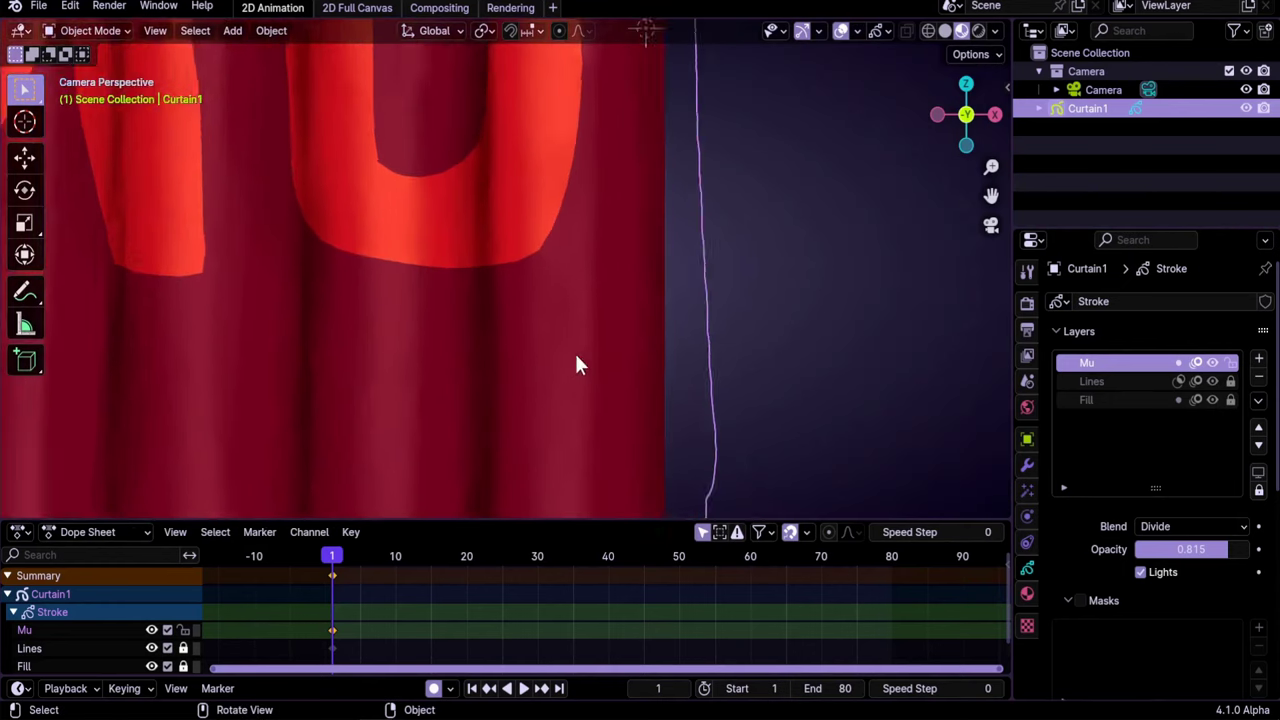
scroll(760, 375, "up", 2)
left_click(1212, 400)
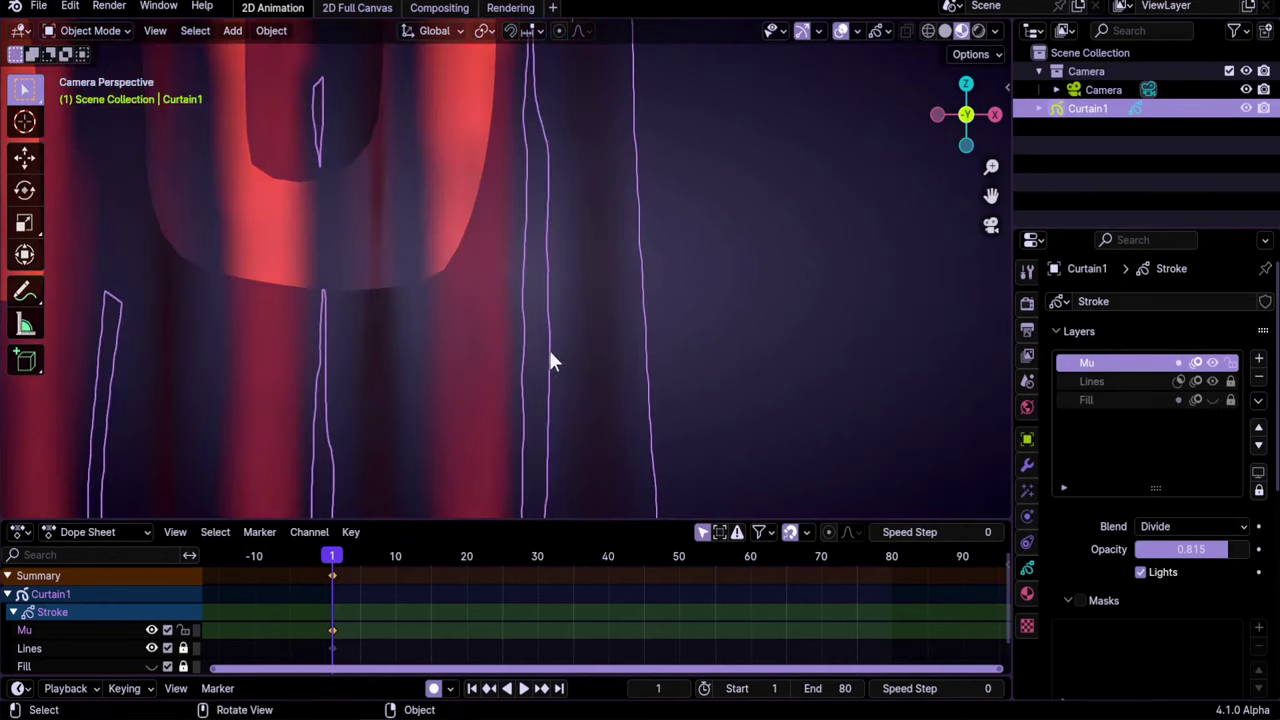
left_click(1214, 400)
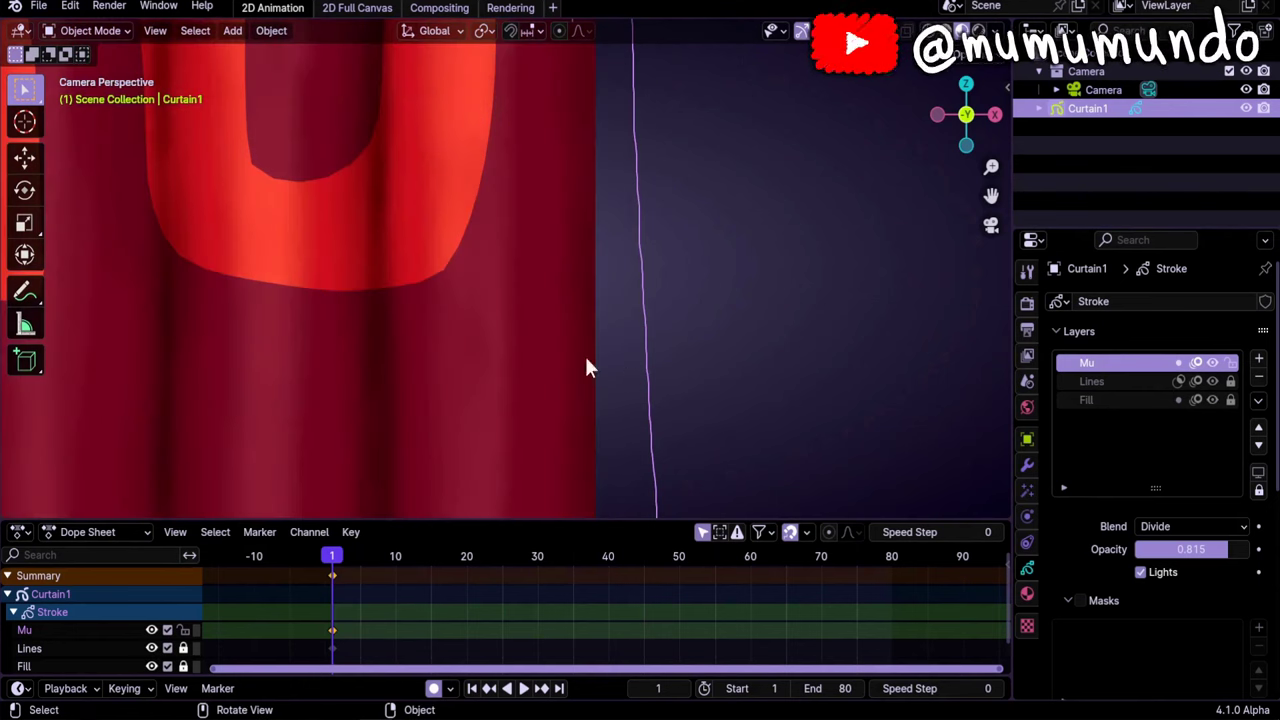
key("Home")
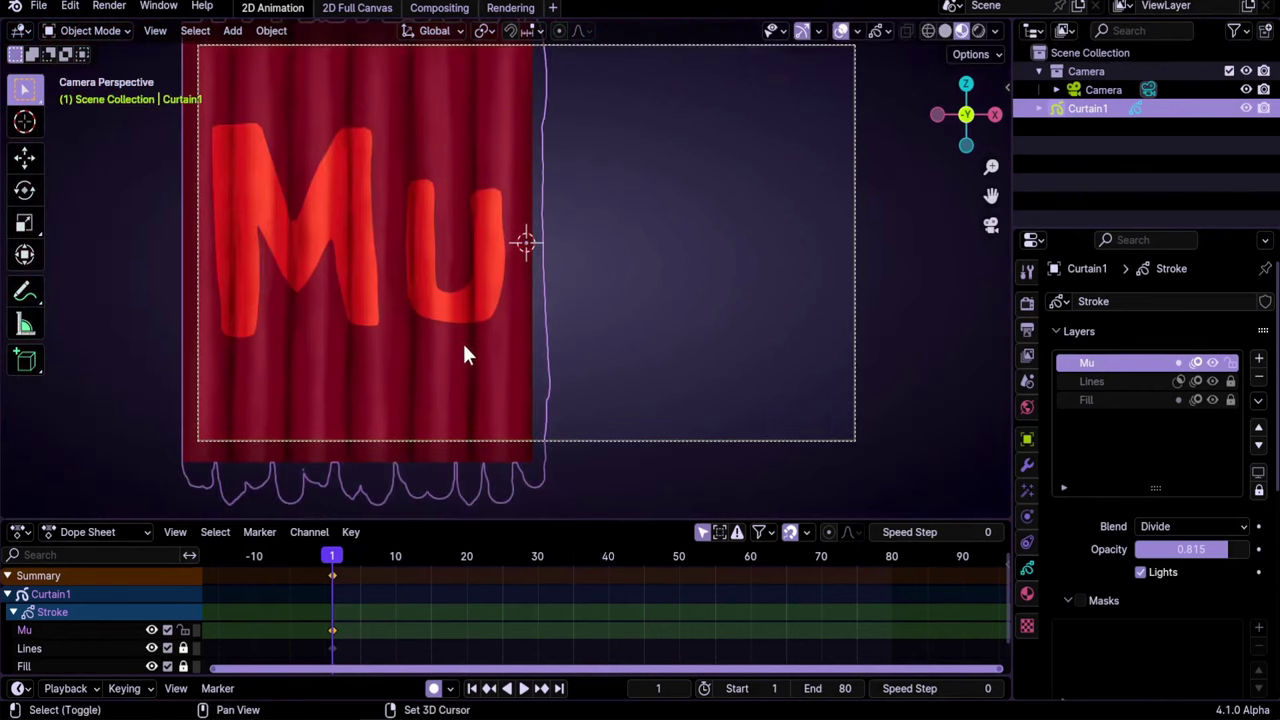
Add a lattice beside the curtain and flatten its V resolution to 1.
key("shift+a")
left_click(519, 360)
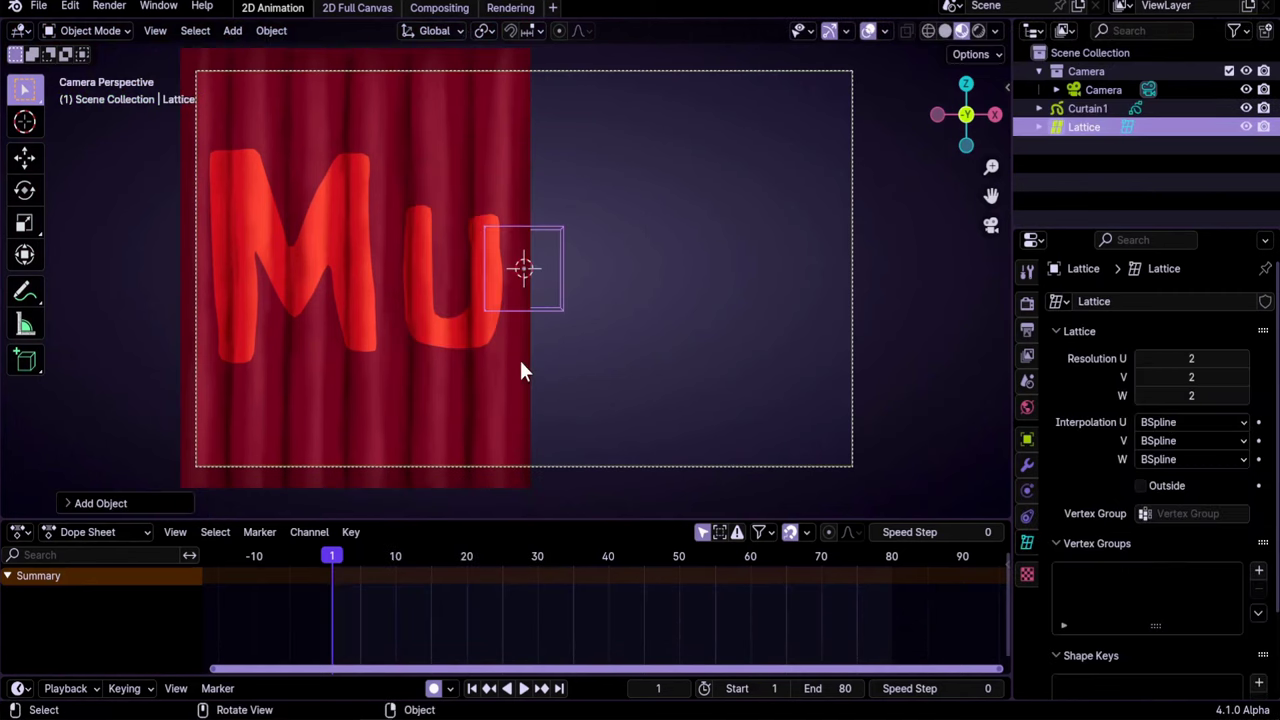
middle_click_drag(614, 351, 510, 297)
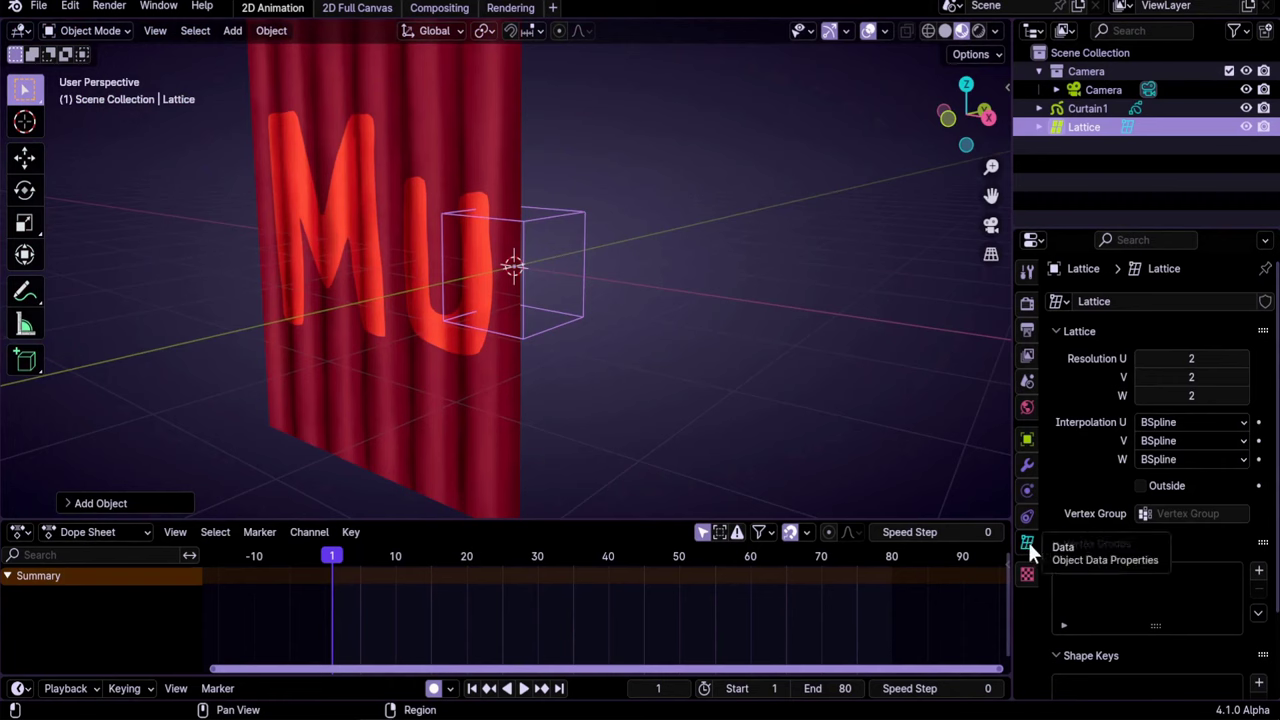
left_click(1139, 377)
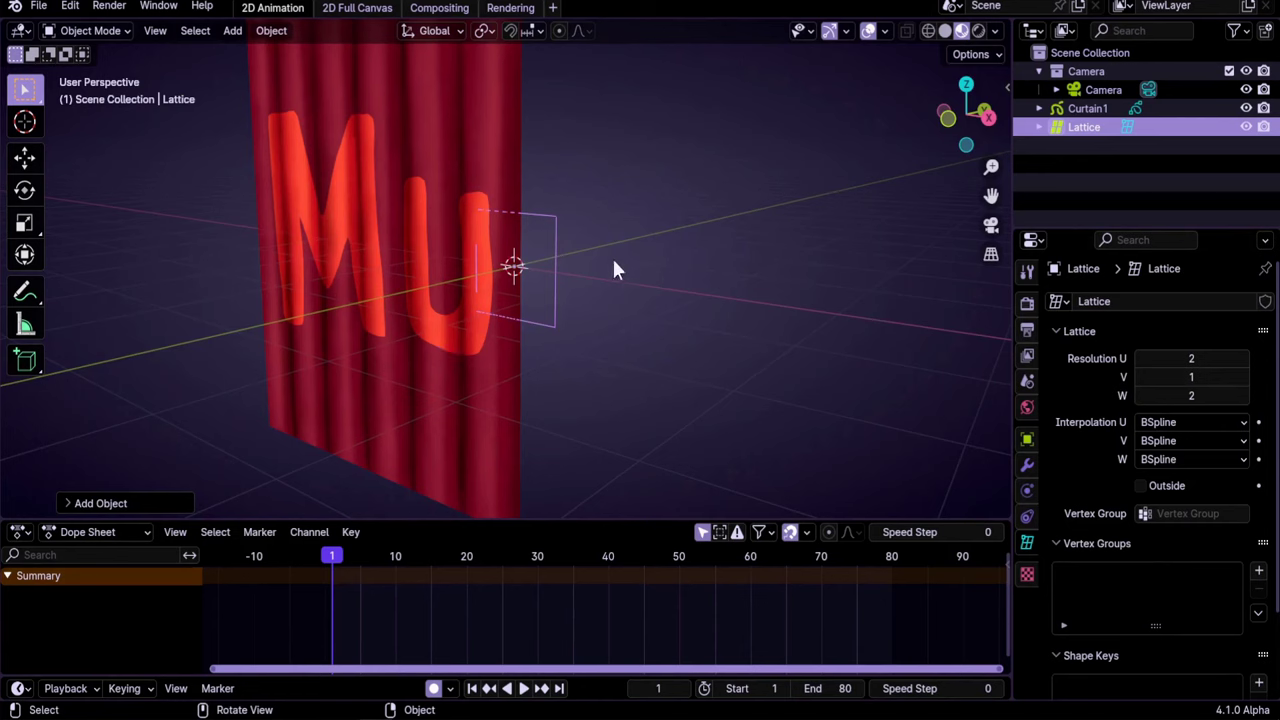
In front view, set the lattice's U and W resolutions to 5 and hide the Camera.
key("KP_1")
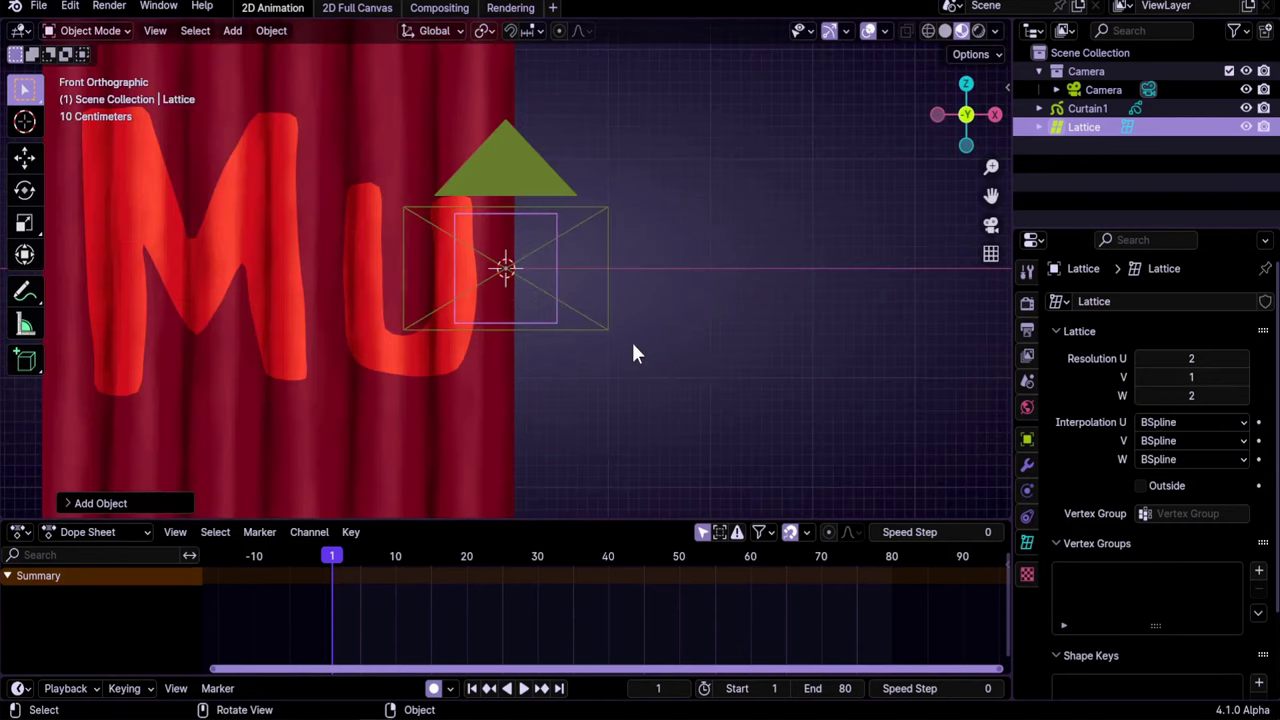
left_click(1244, 358)
left_click(1244, 358)
left_click(1244, 358)
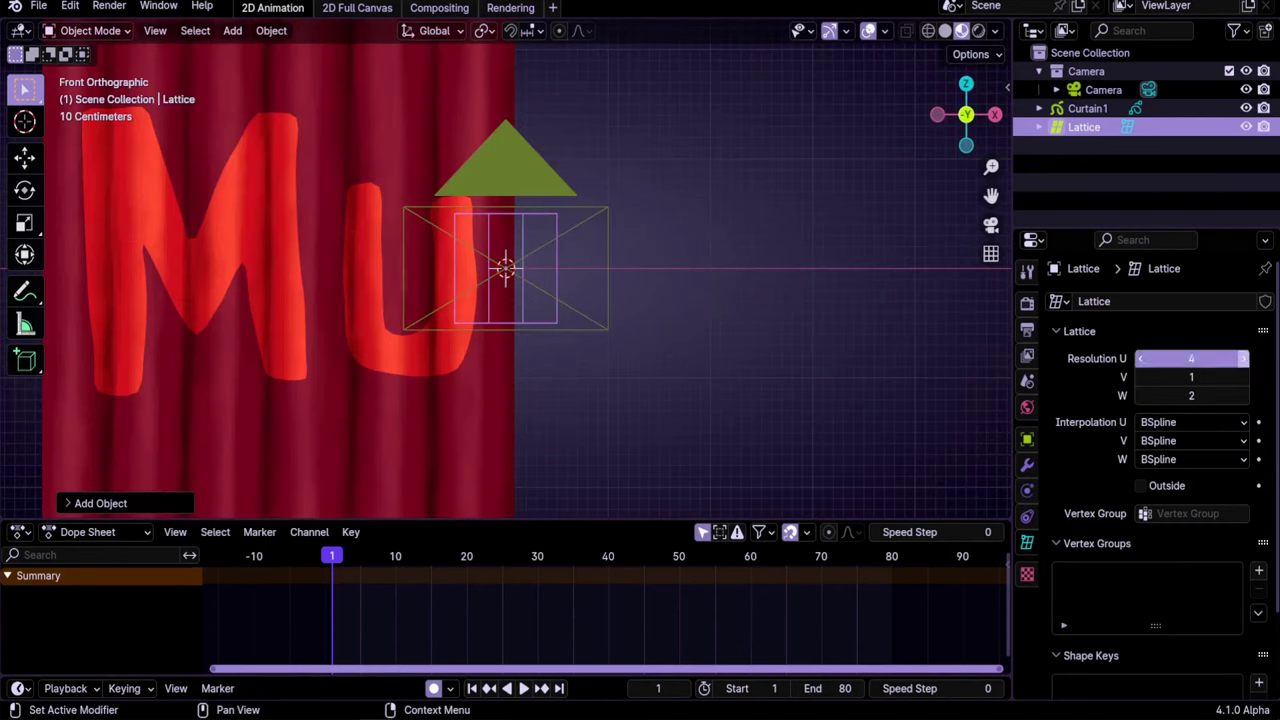
left_click(1244, 396)
left_click(1244, 396)
left_click(1244, 396)
scroll(522, 405, "down", 3)
mouse_move(518, 401)
middle_mouse_down("shift")
mouse_move(480, 394)
mouse_move(532, 403)
middle_mouse_up("shift")
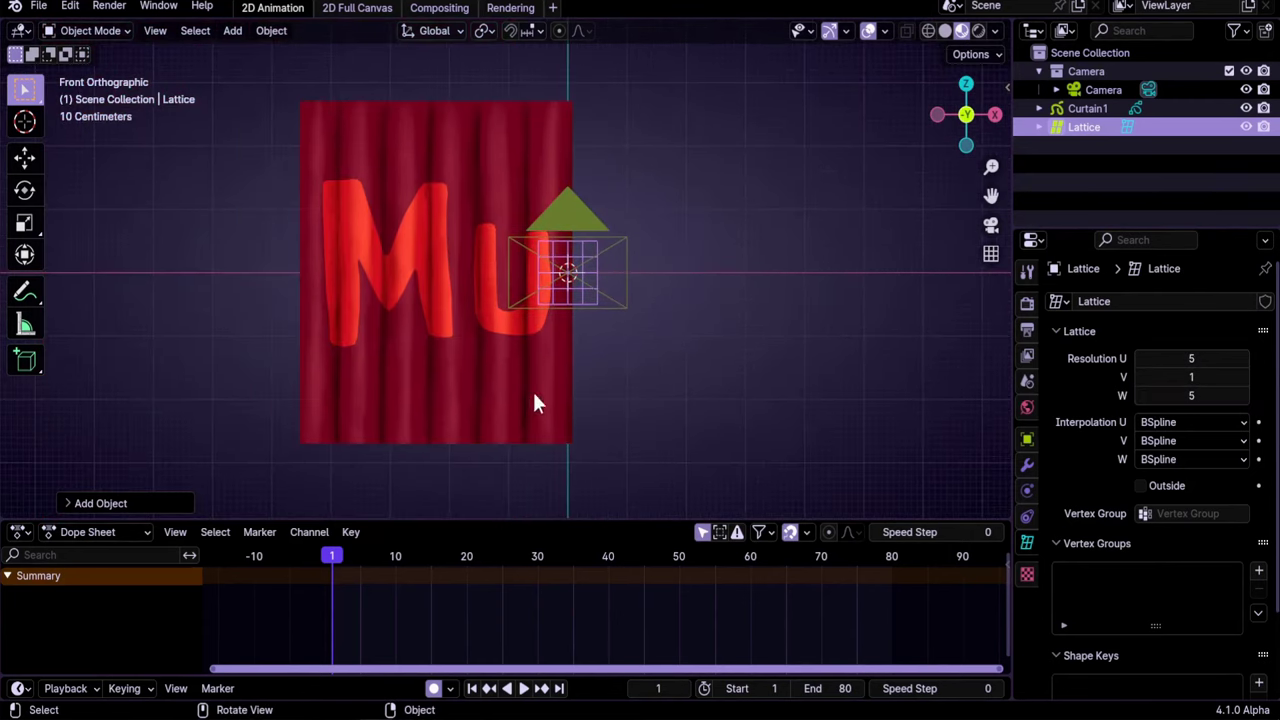
left_click(1245, 89)
scroll(585, 330, "up", 1)
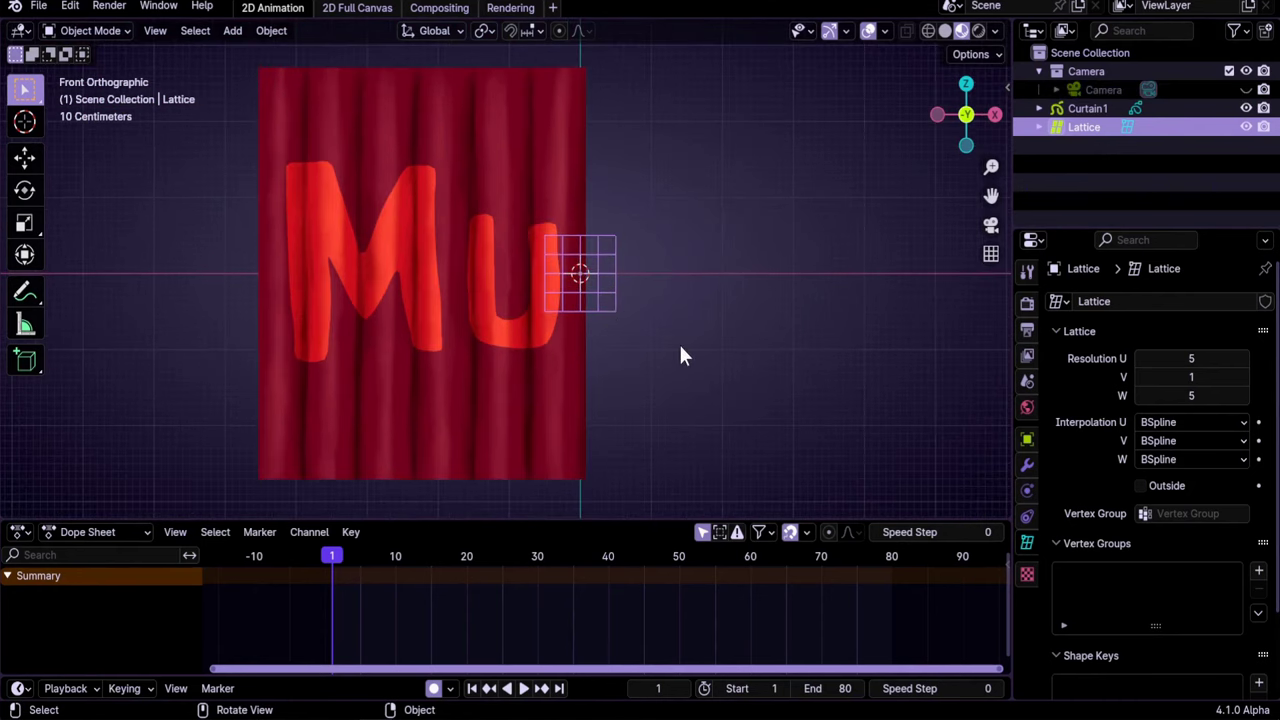
Scale the lattice to curtain size, shift it left, and narrow it to the curtain width.
key("s")
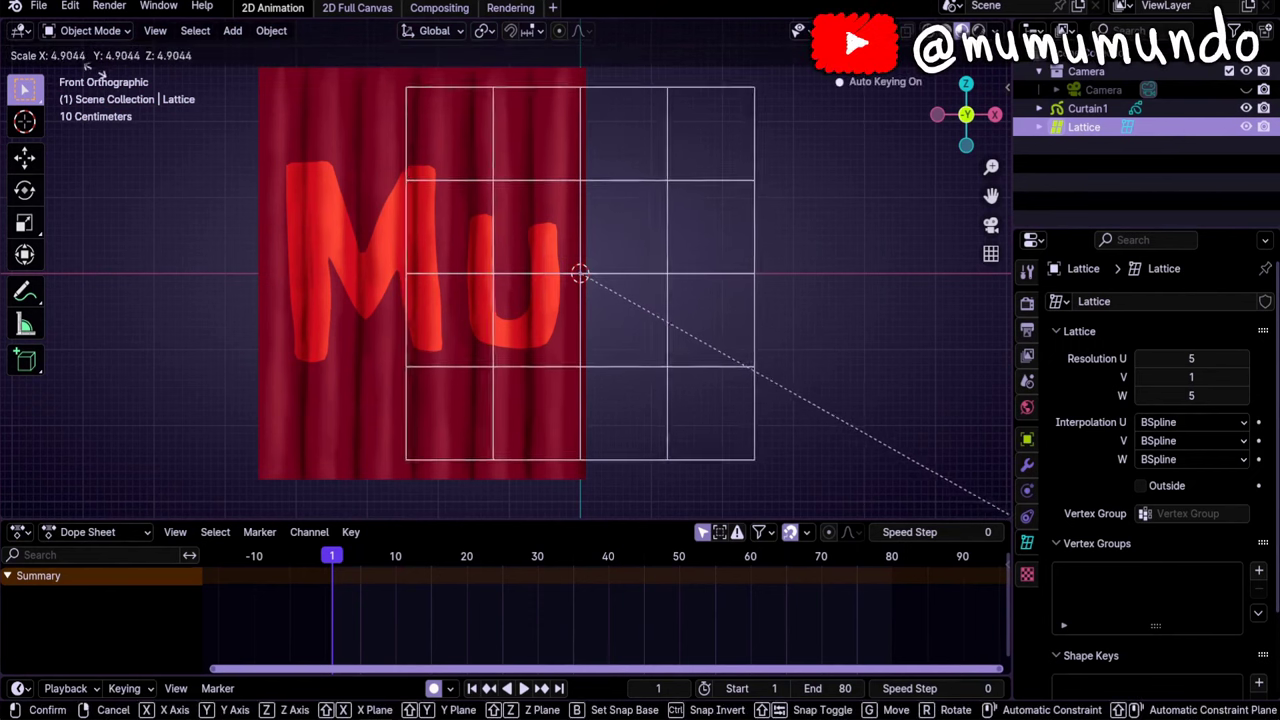
left_click(145, 104)
middle_click_drag(637, 236, 669, 260, "shift")
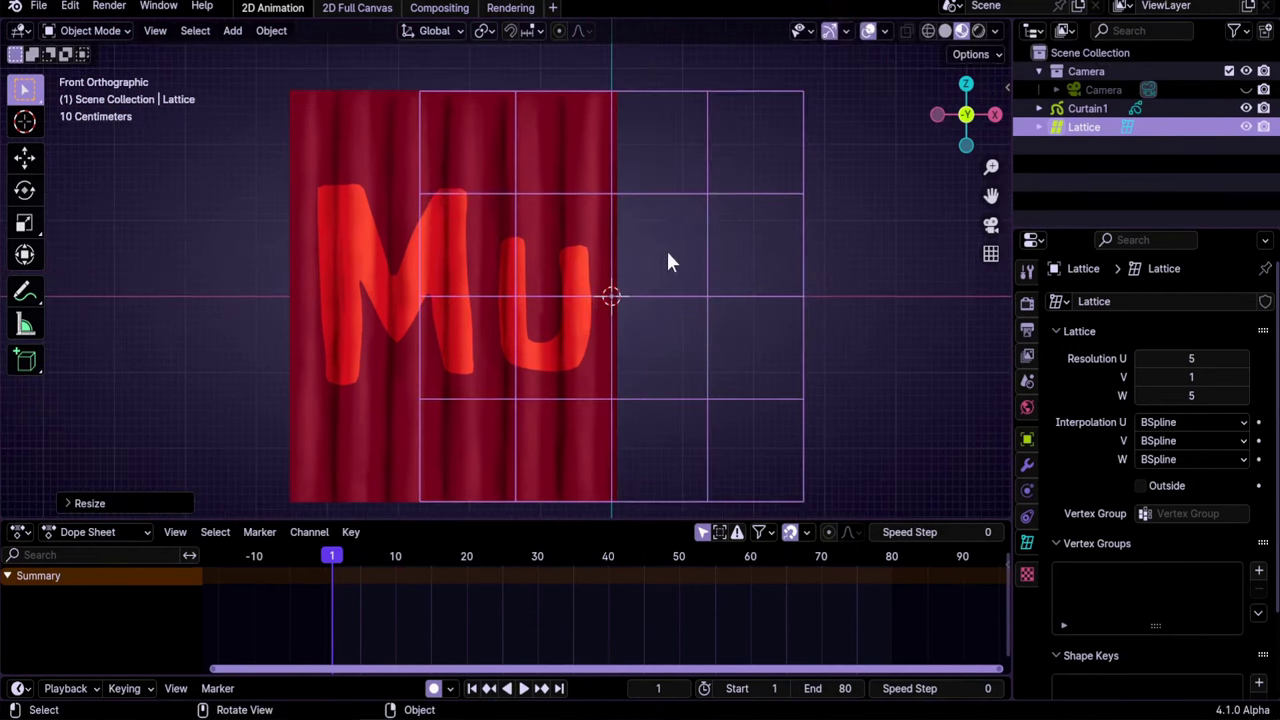
key("g")
key("x")
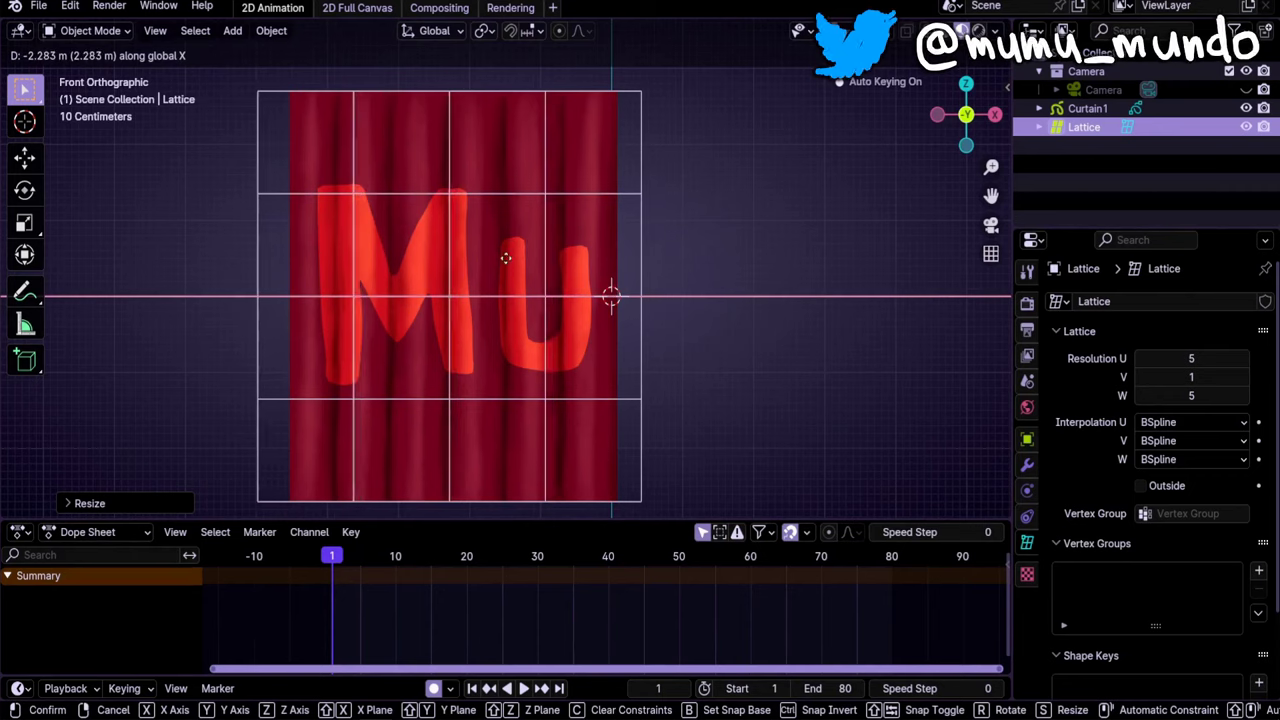
left_click(505, 256)
key("s")
key("x")
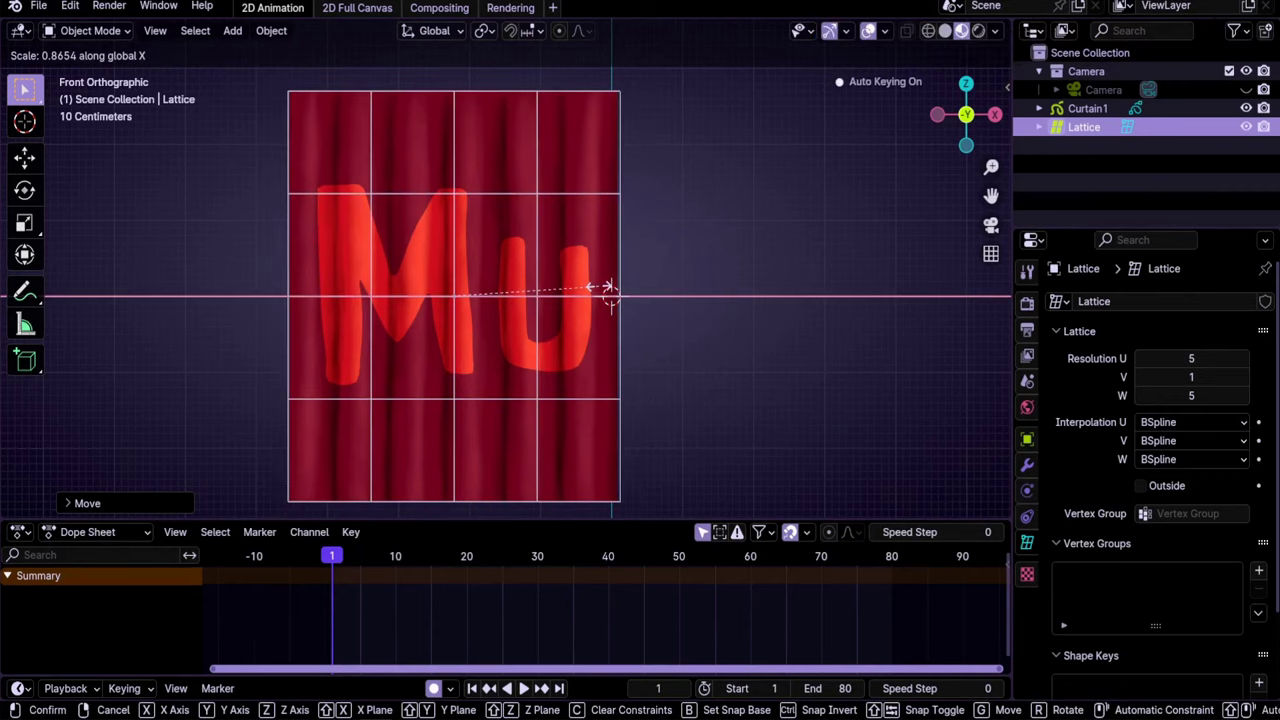
left_click(607, 291)
scroll(276, 296, "up", 5)
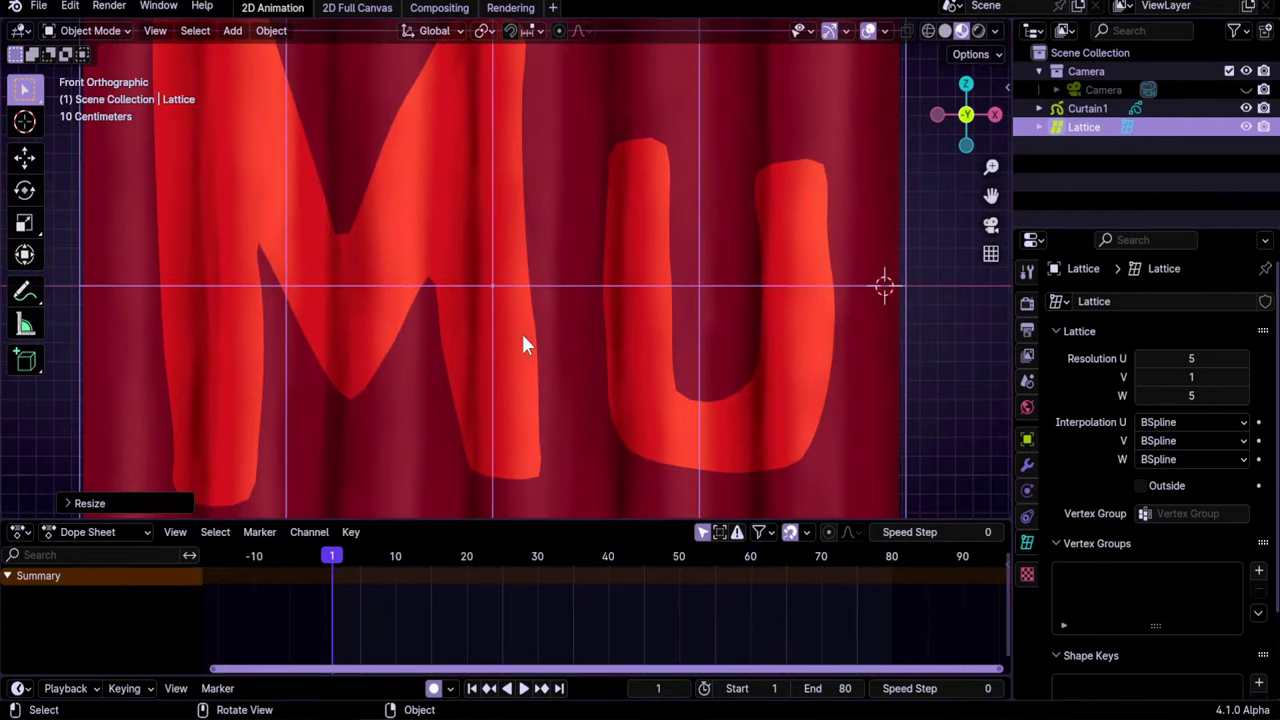
Fine-tune the lattice's X position and width, match its height, and view through the camera.
key("g")
key("x")
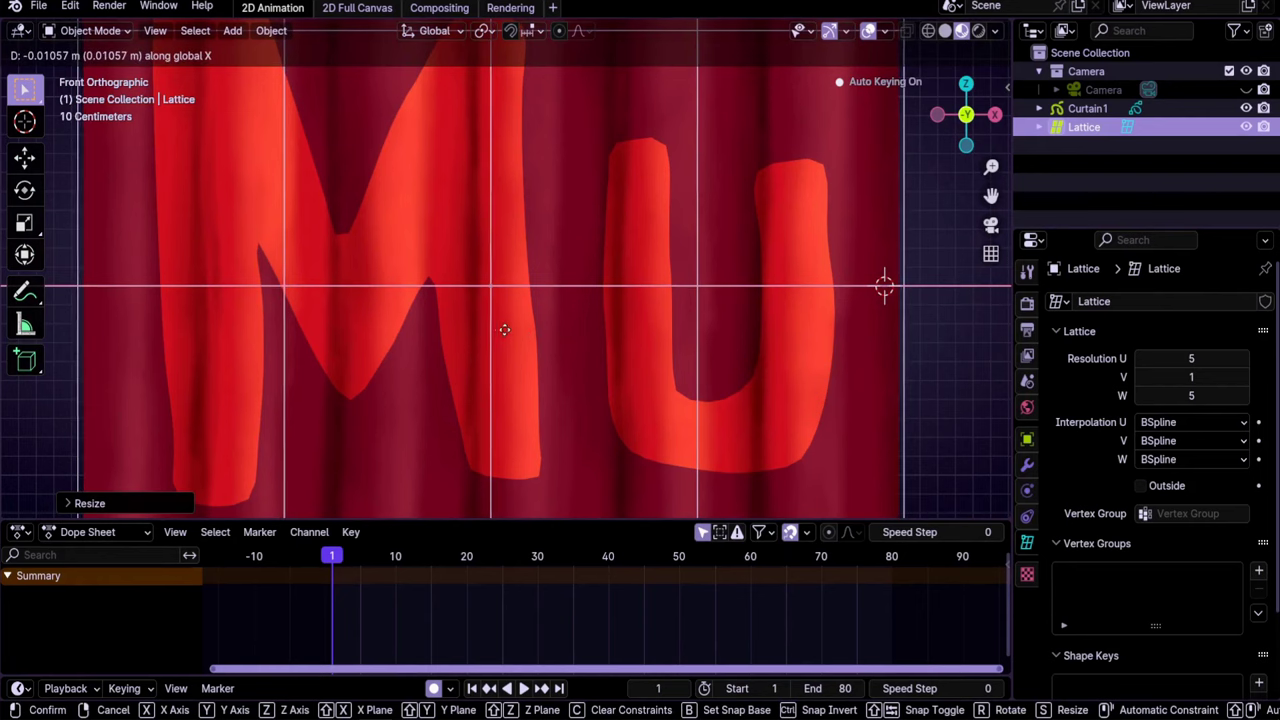
left_click(543, 337)
key("s")
key("x")
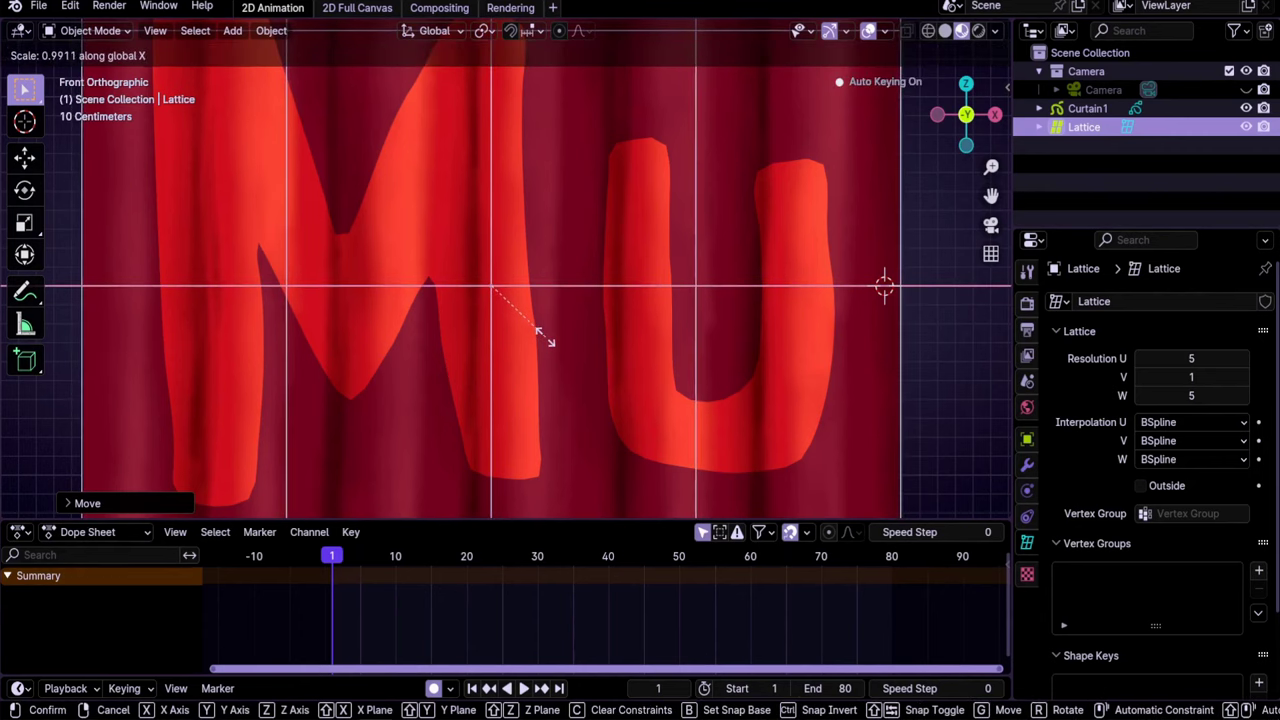
left_click(543, 337)
scroll(530, 204, "down", 2)
scroll(516, 188, "up", 6)
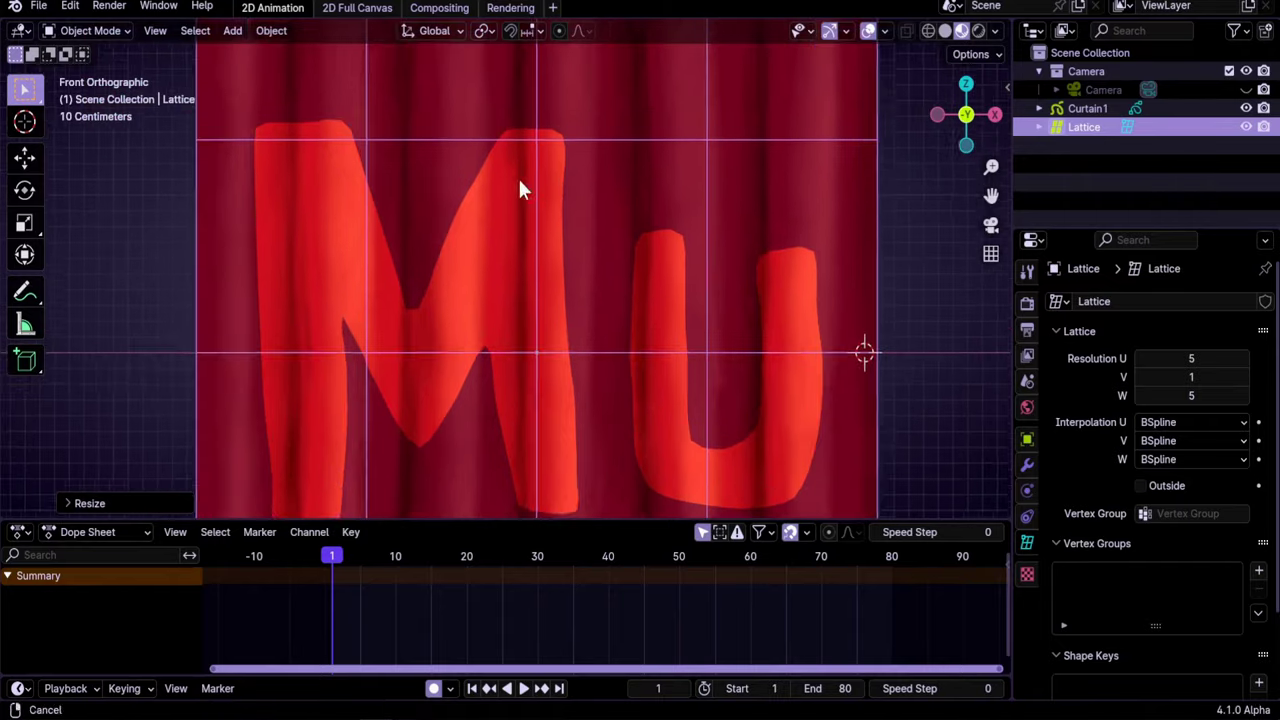
scroll(524, 280, "up", 3, "shift")
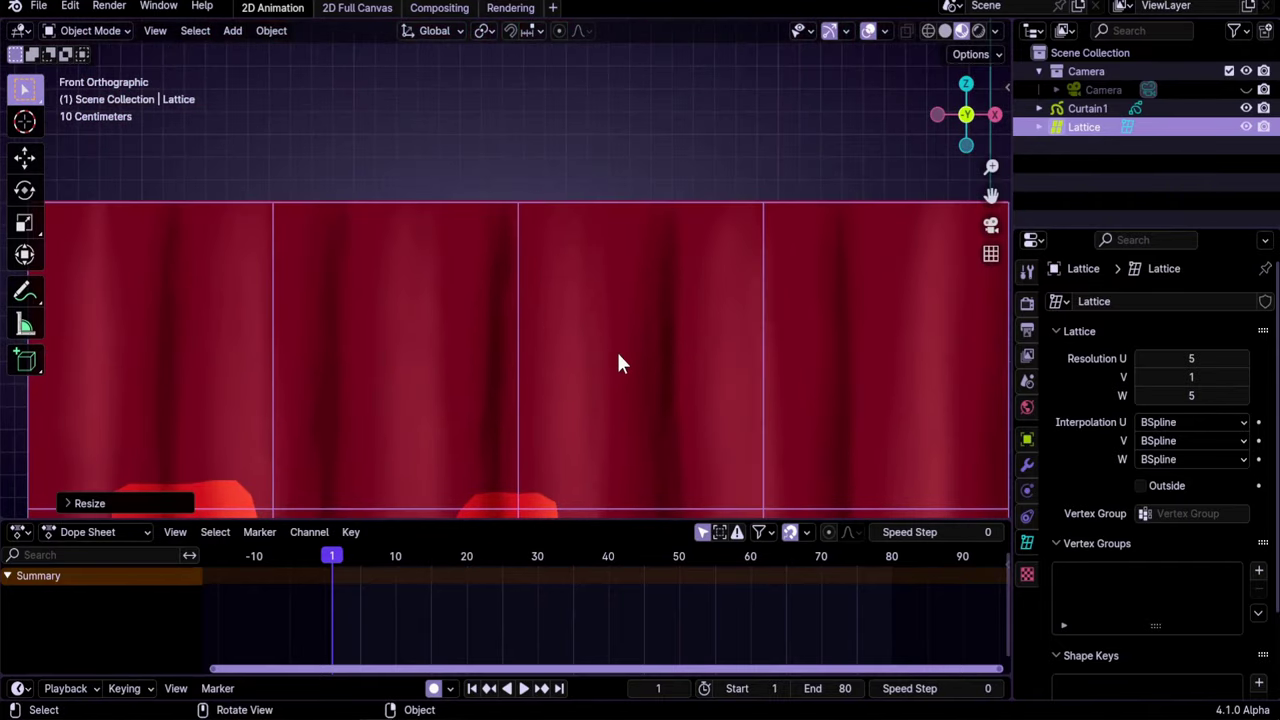
key("s")
key("z")
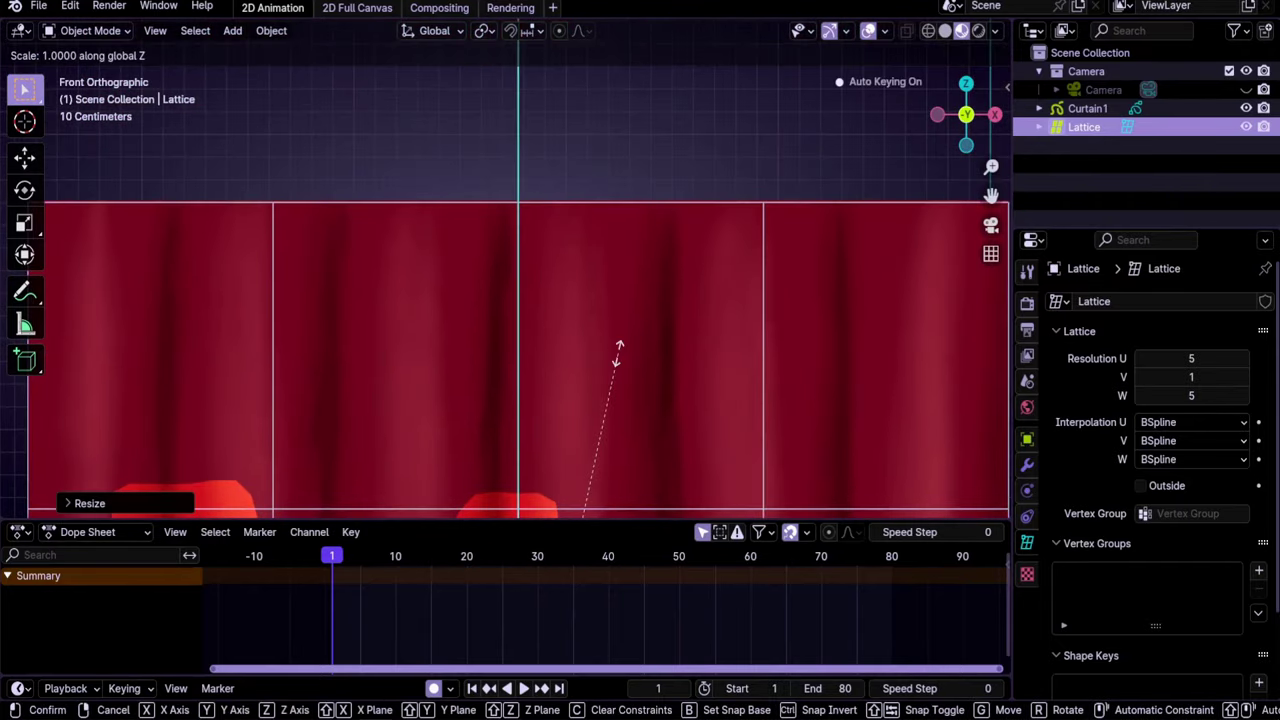
left_click(617, 352)
scroll(553, 288, "down", 6)
middle_click_drag(572, 241, 450, 435, "shift")
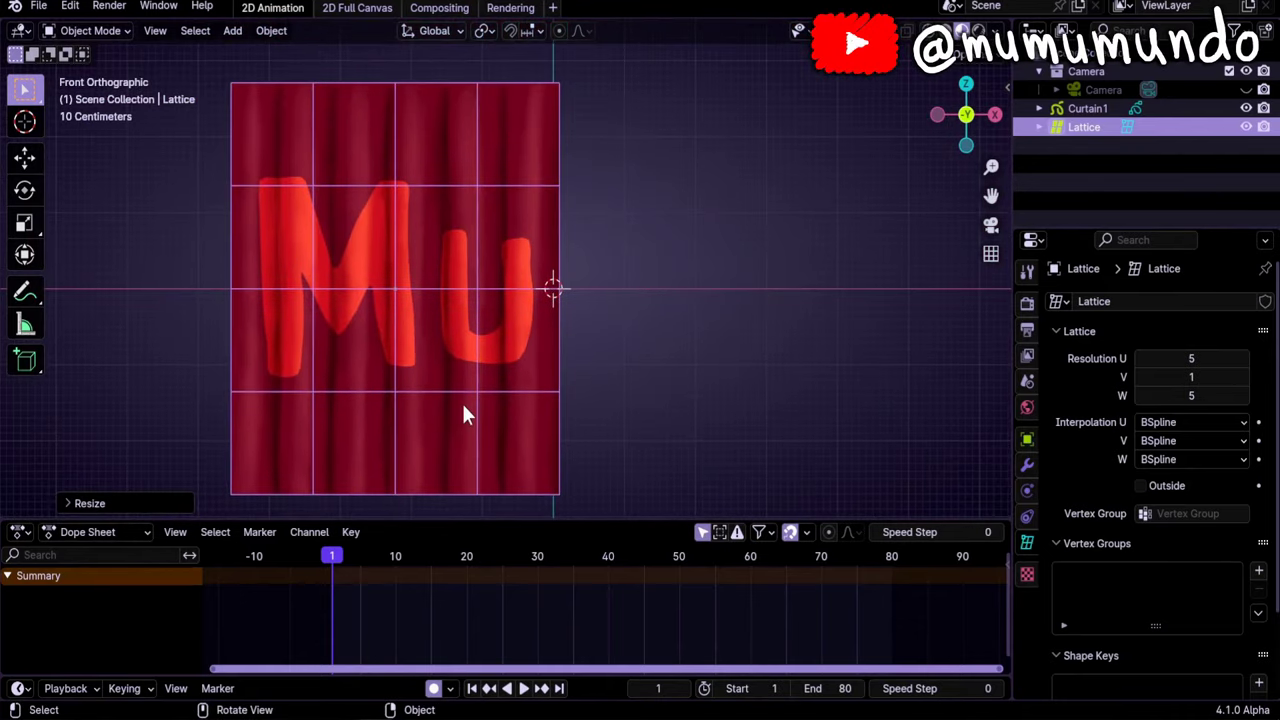
key("KP_0")
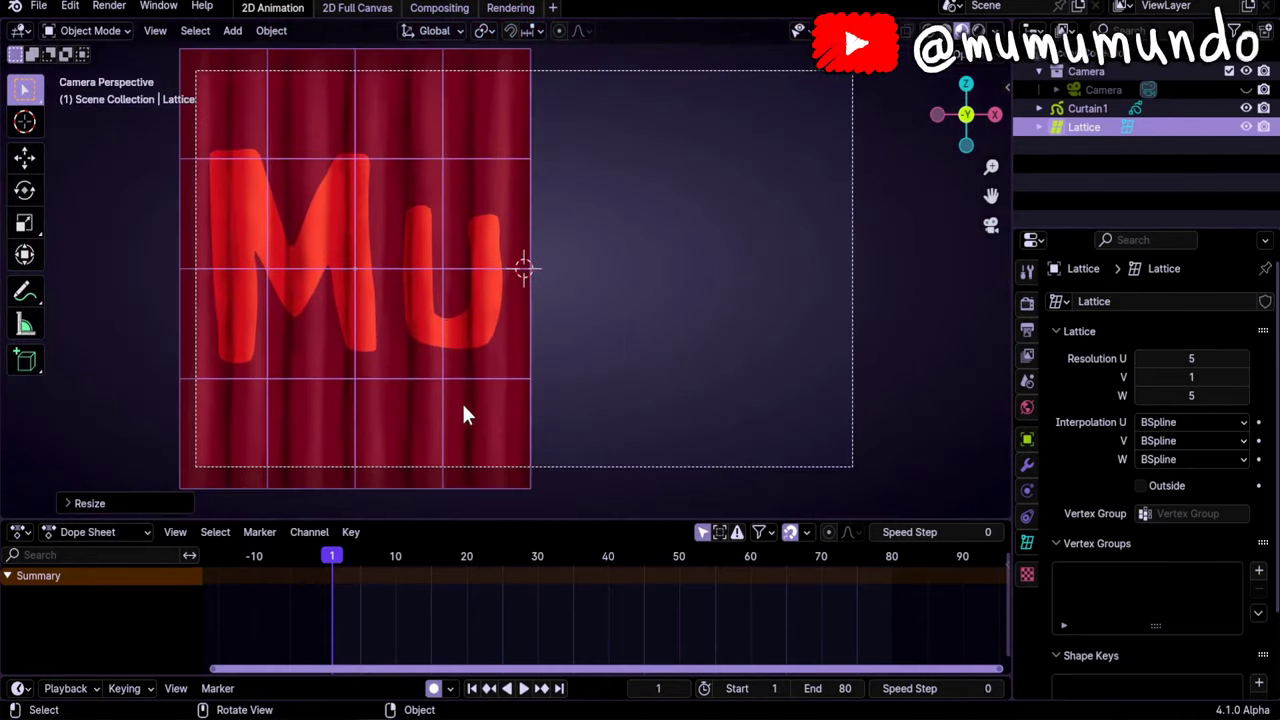
Parent the Curtain1 object to the lattice with Lattice Deform.
left_click(487, 357)
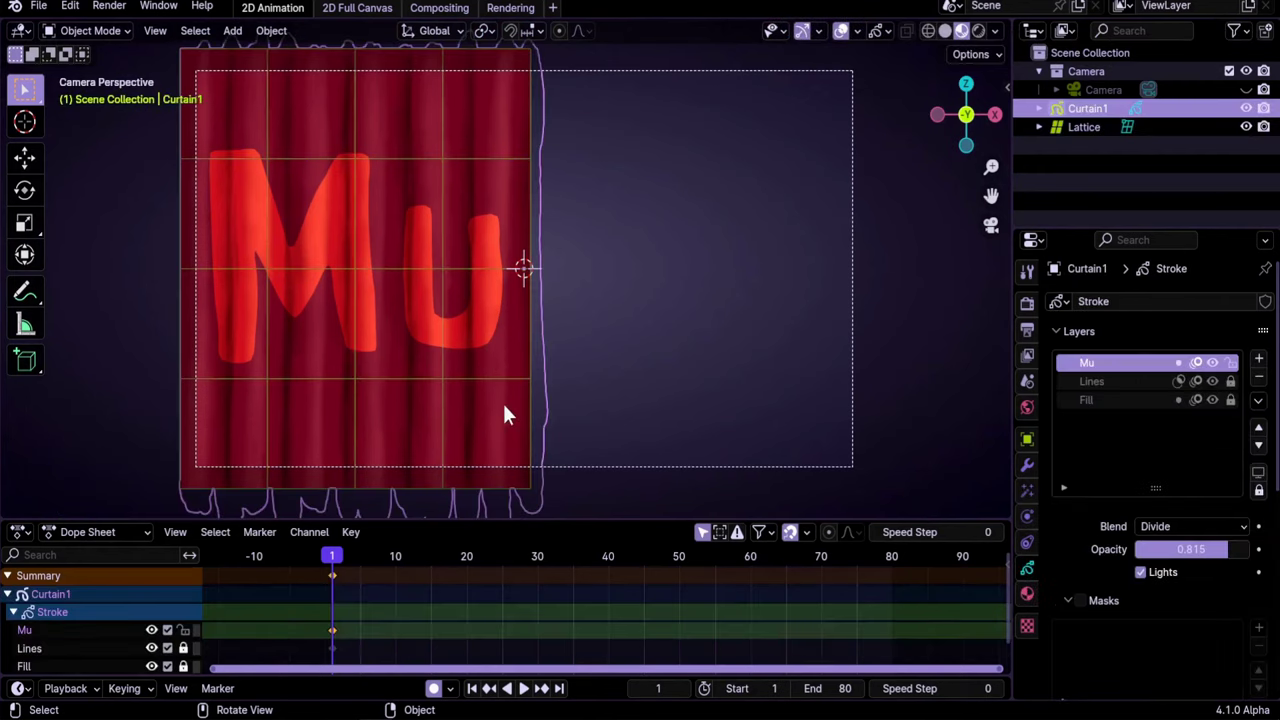
left_click(517, 378)
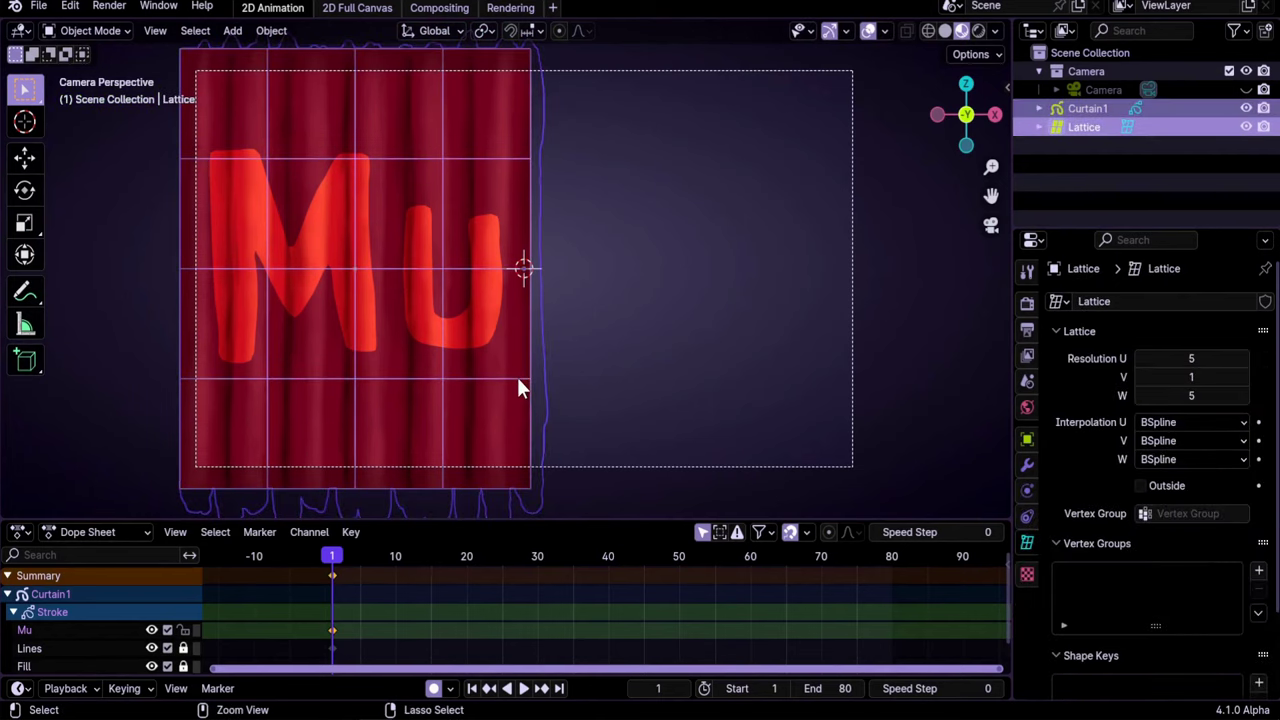
key("ctrl+p")
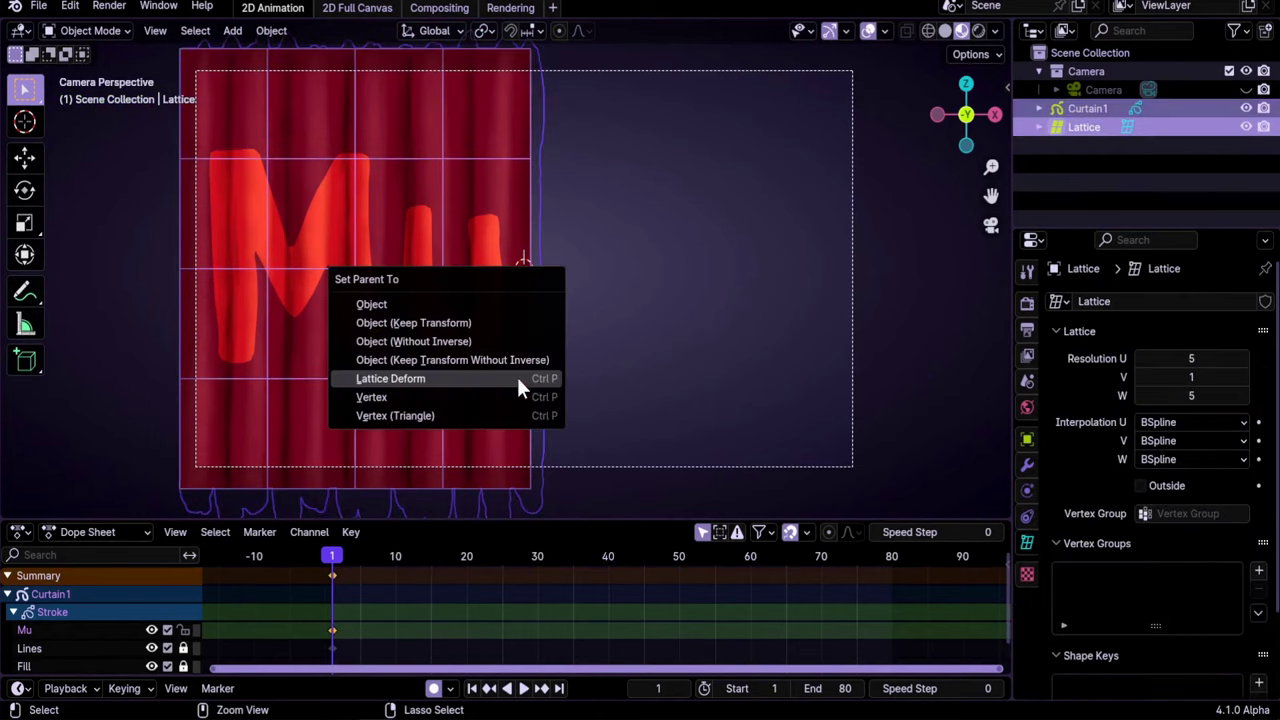
left_click(406, 379)
scroll(1104, 460, "down", 3)
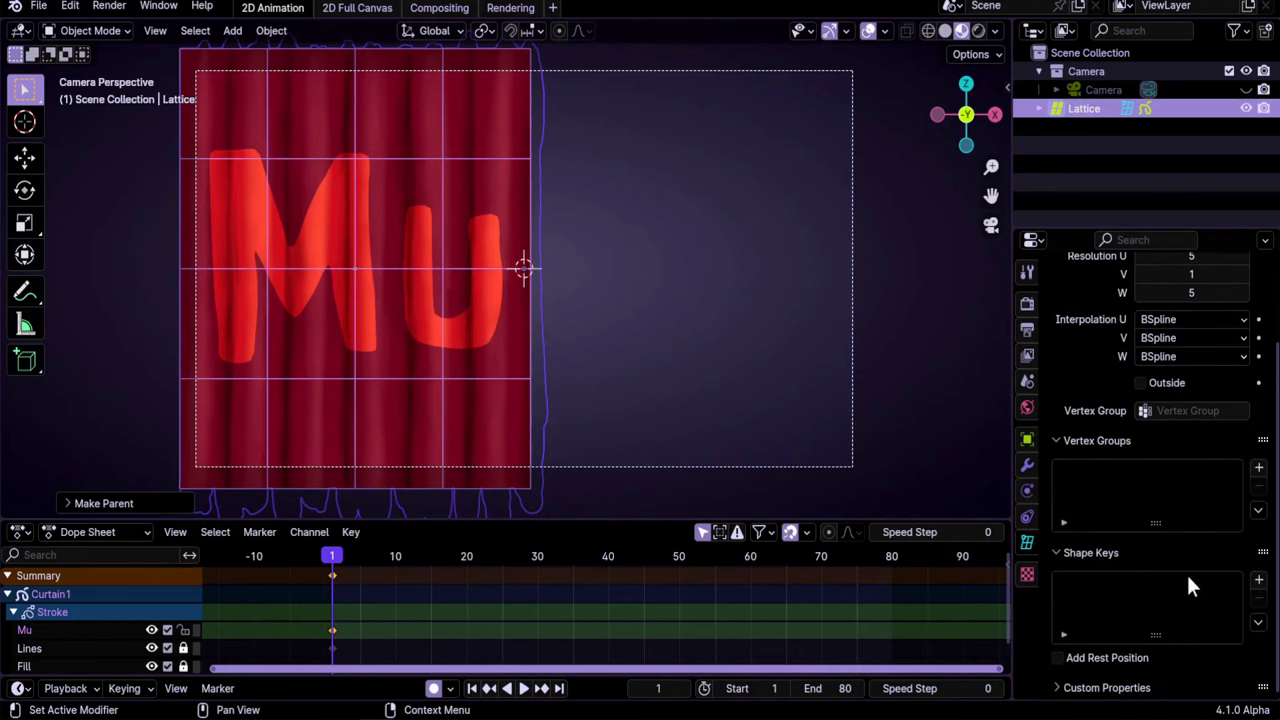
Add three shape keys to the lattice and rename Key 1 to Drag.
left_click(1259, 582)
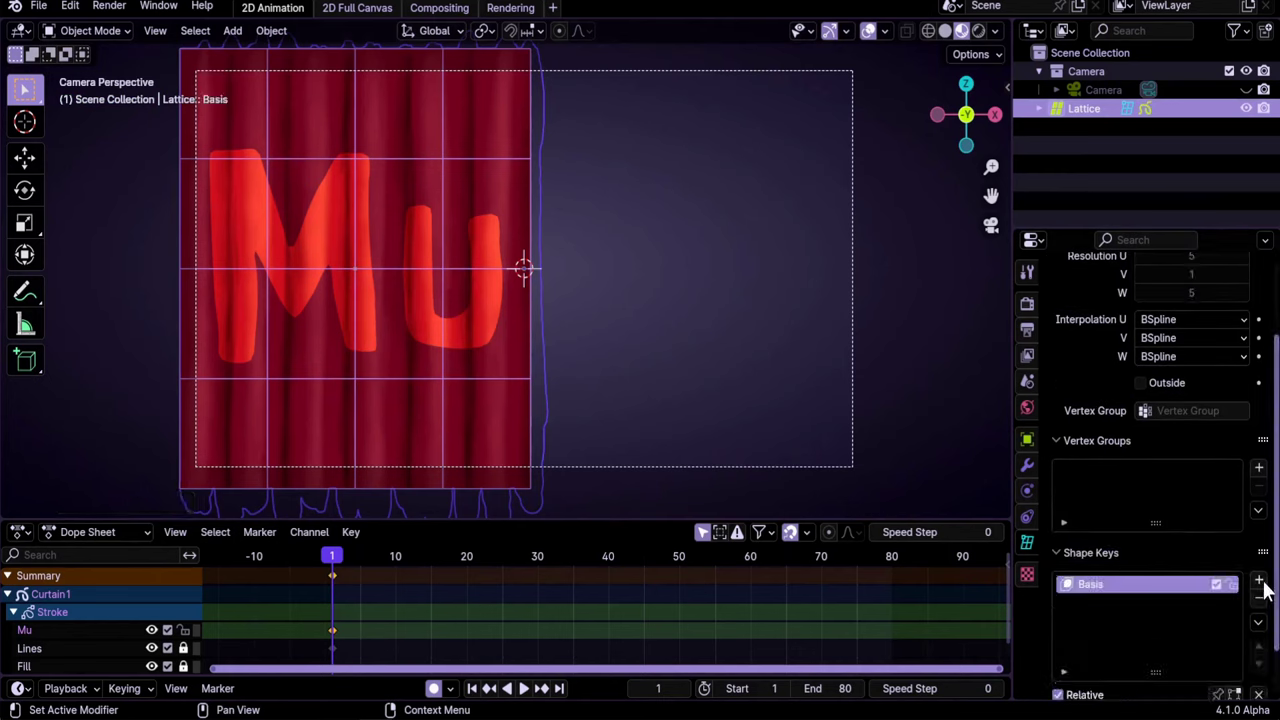
left_click(1259, 582)
left_click(1259, 582)
left_click(1095, 587)
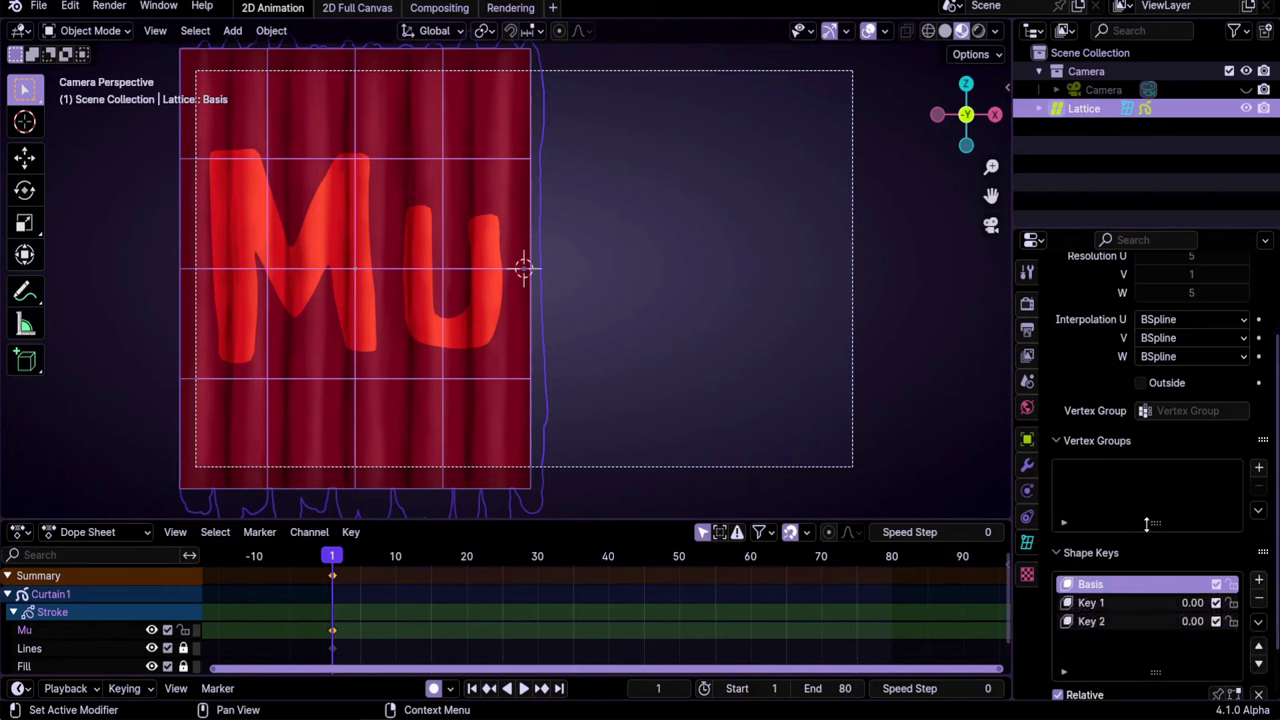
left_click(1100, 603)
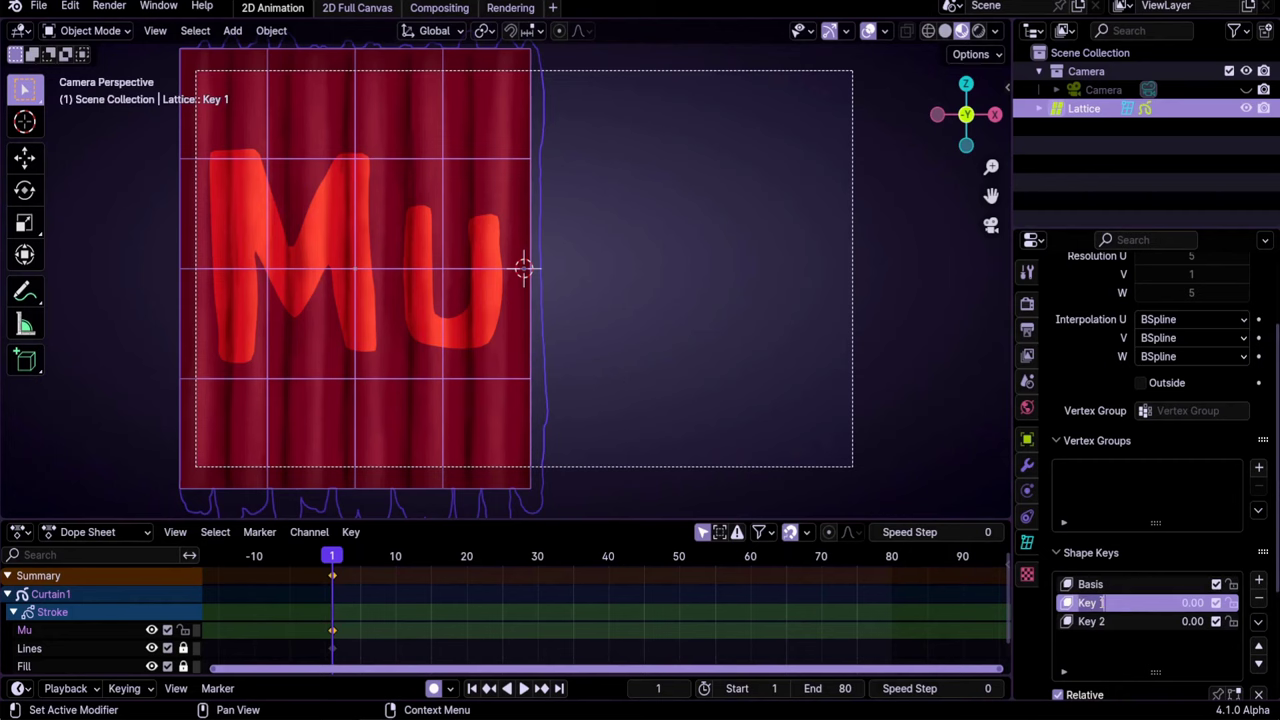
double_click(1103, 603)
type("Drag")
key("Return")
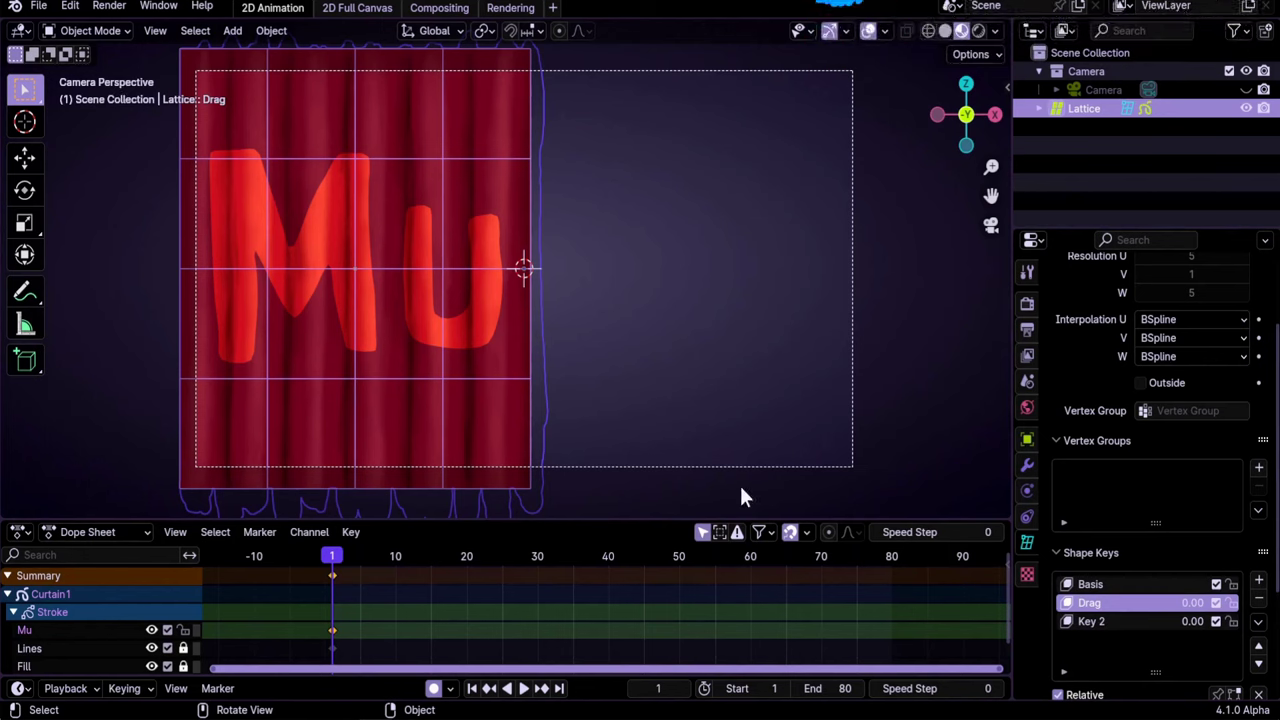
Rename Key 2 to Widh, then enter lattice Edit Mode on the Basis key.
left_click(1100, 621)
type("Width")
key("Return")
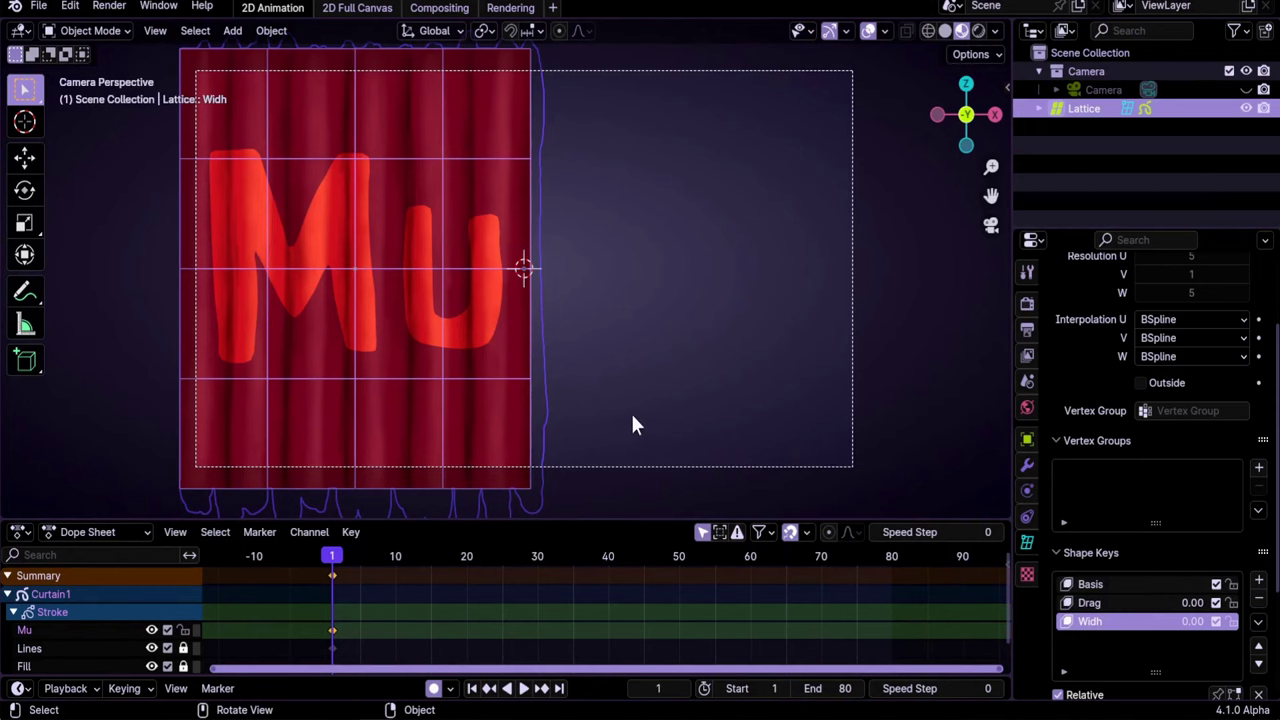
key("alt+a")
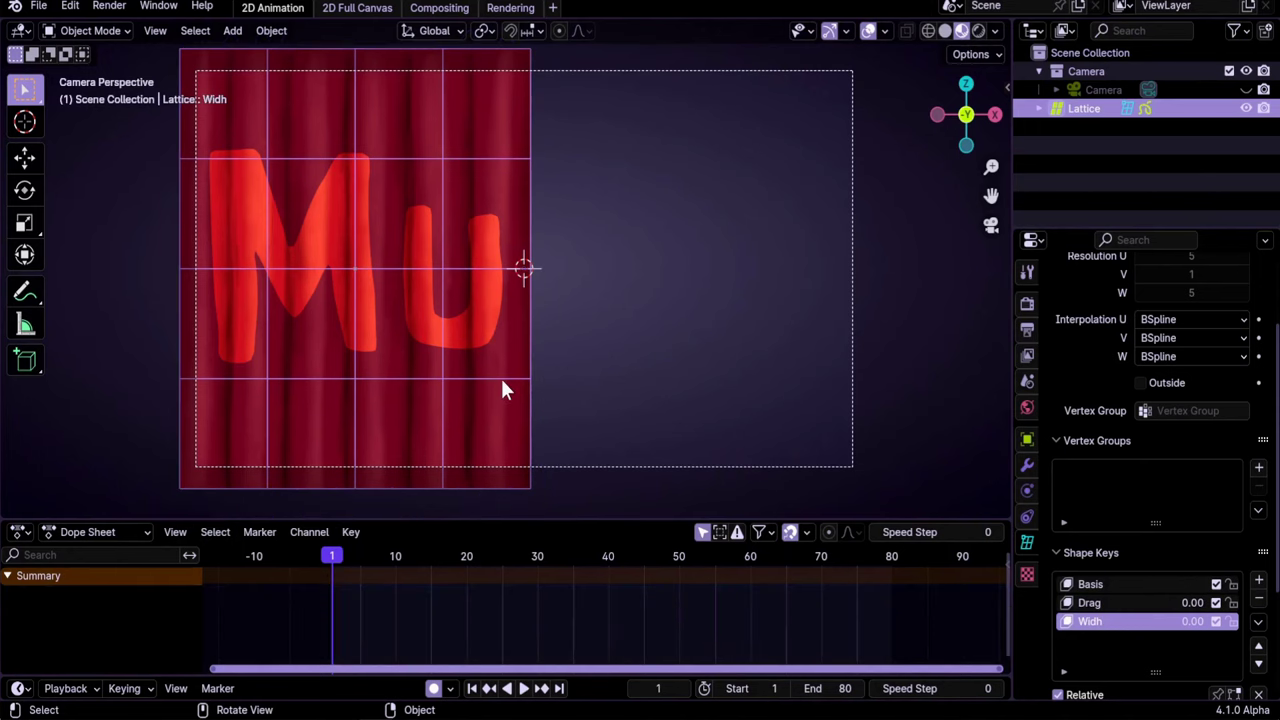
key("Tab")
left_click(1150, 584)
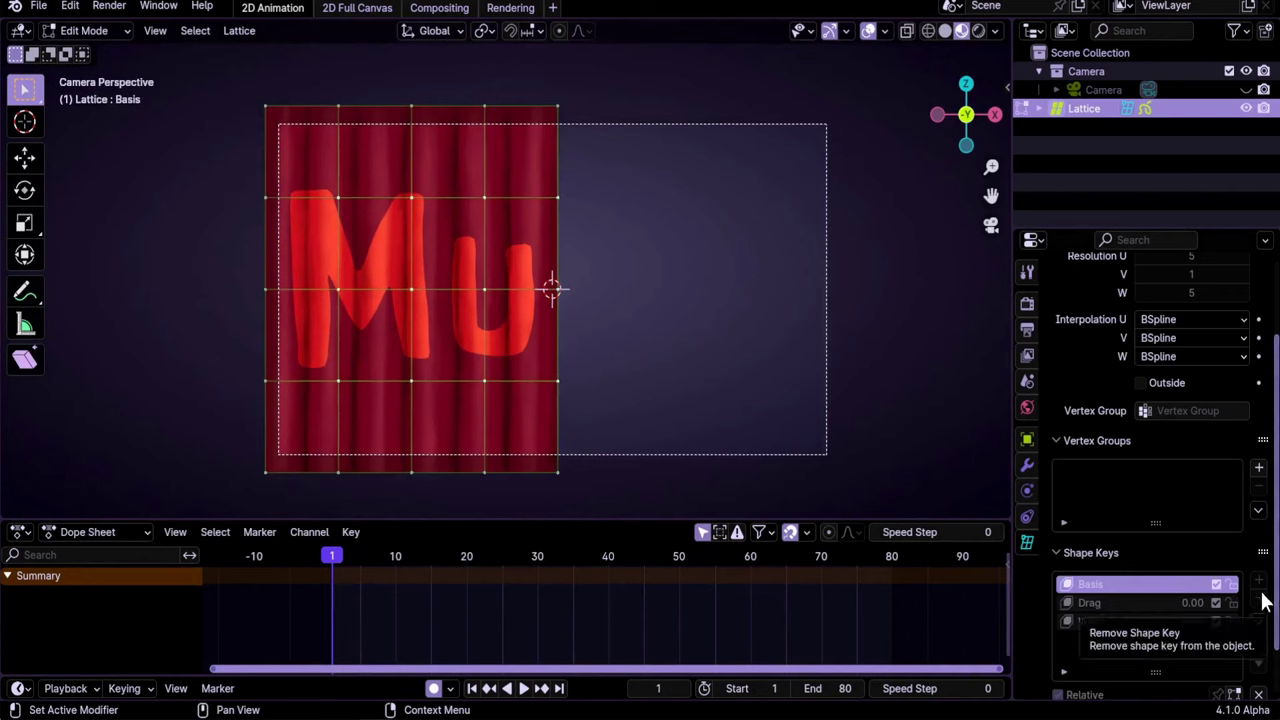
On the Drag key, soft-move lattice points along X to bend the curtain's right side outward.
left_click(1104, 602)
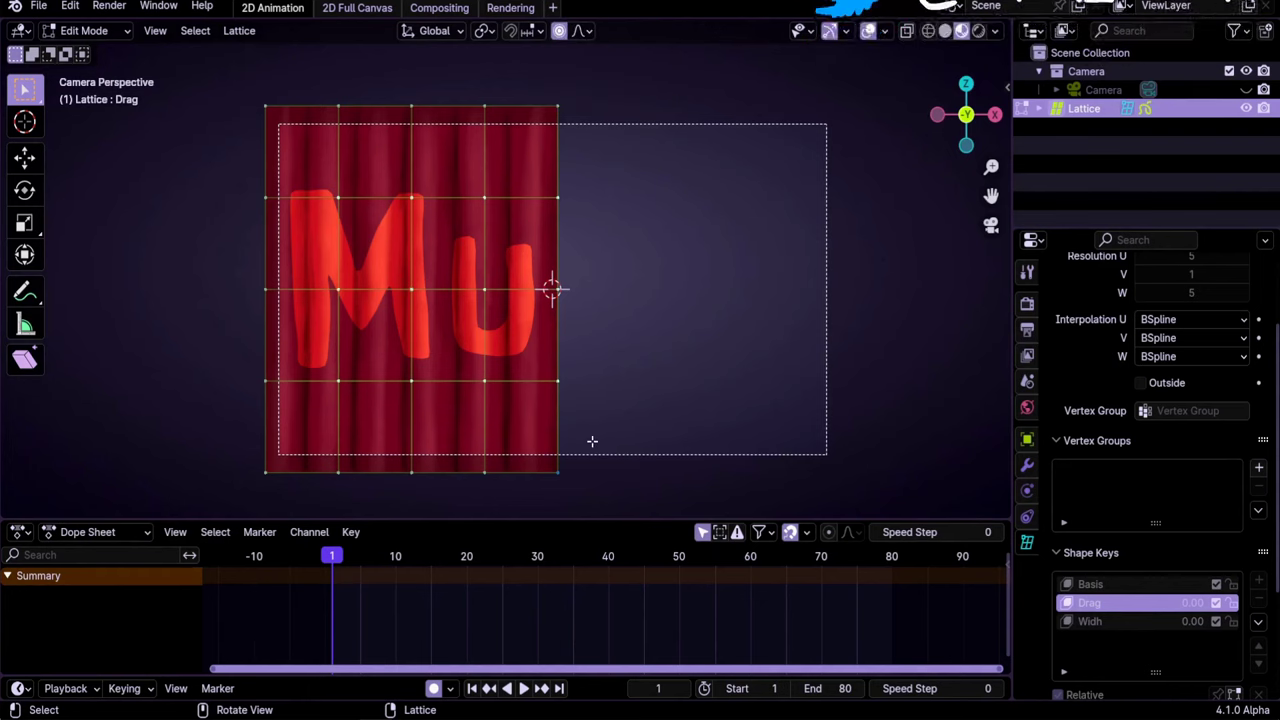
key("g")
key("x")
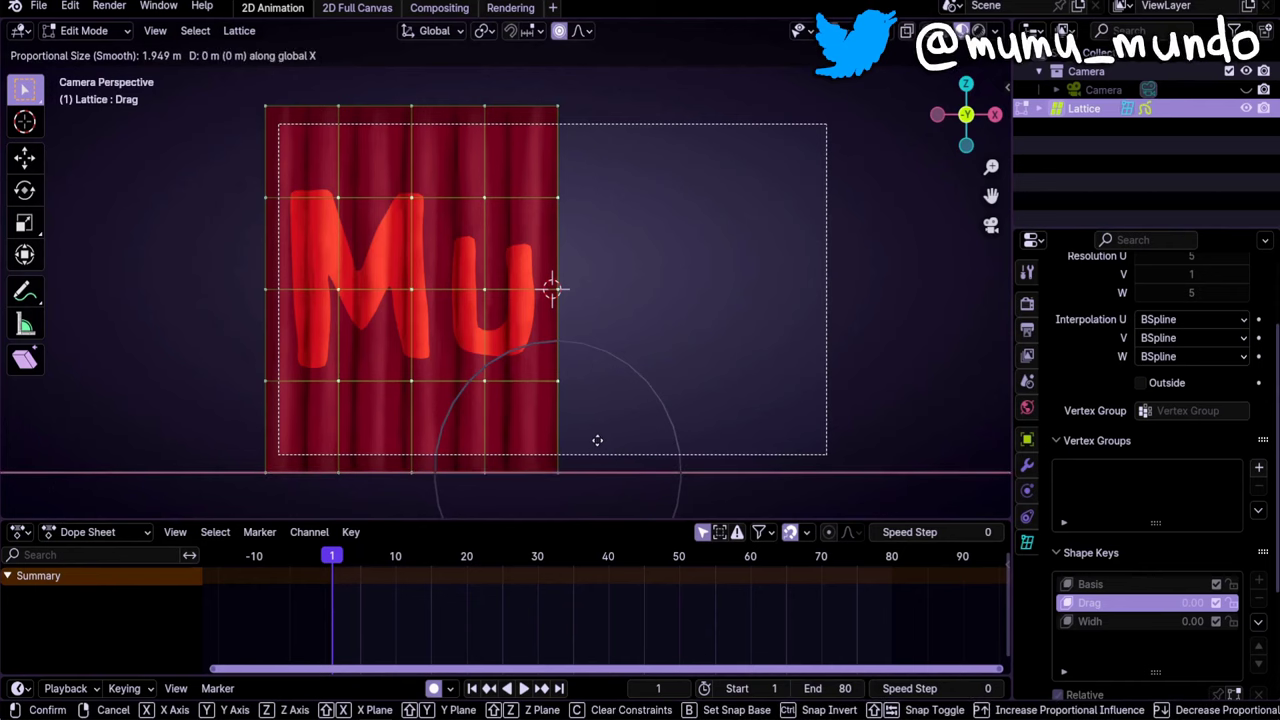
scroll(617, 444, "down", 6)
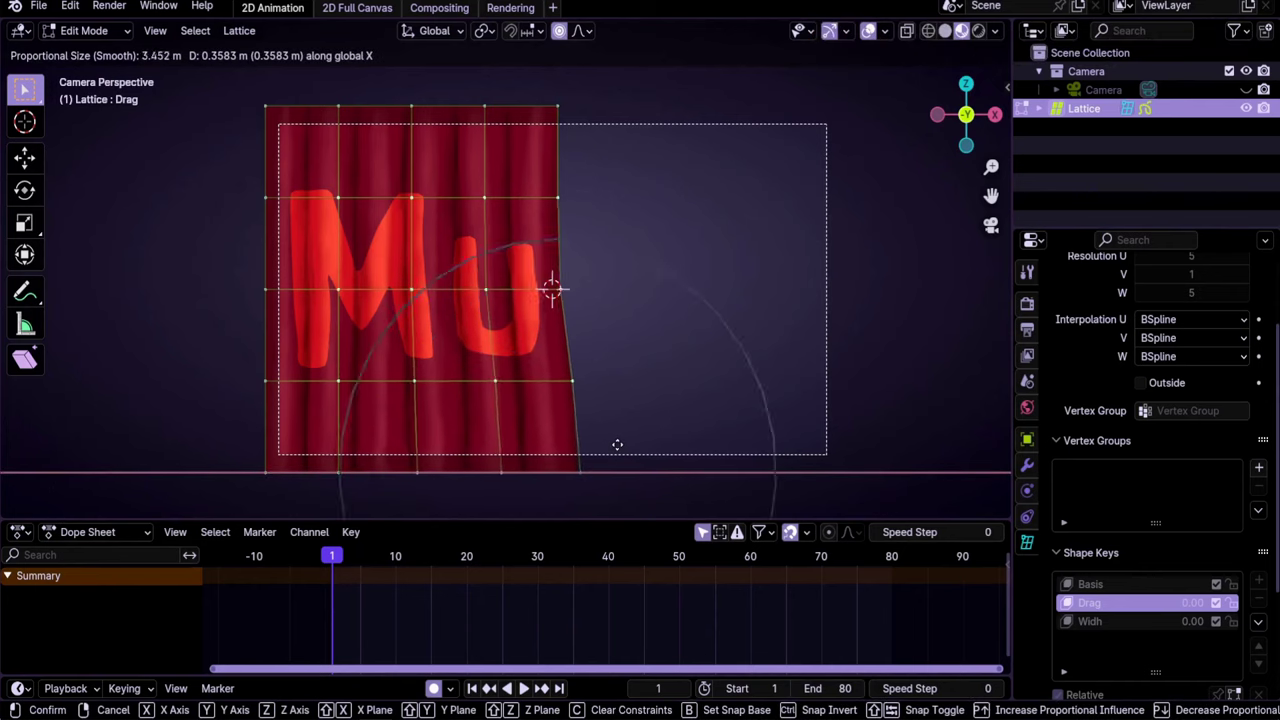
scroll(618, 444, "down", 2)
scroll(620, 444, "down", 3)
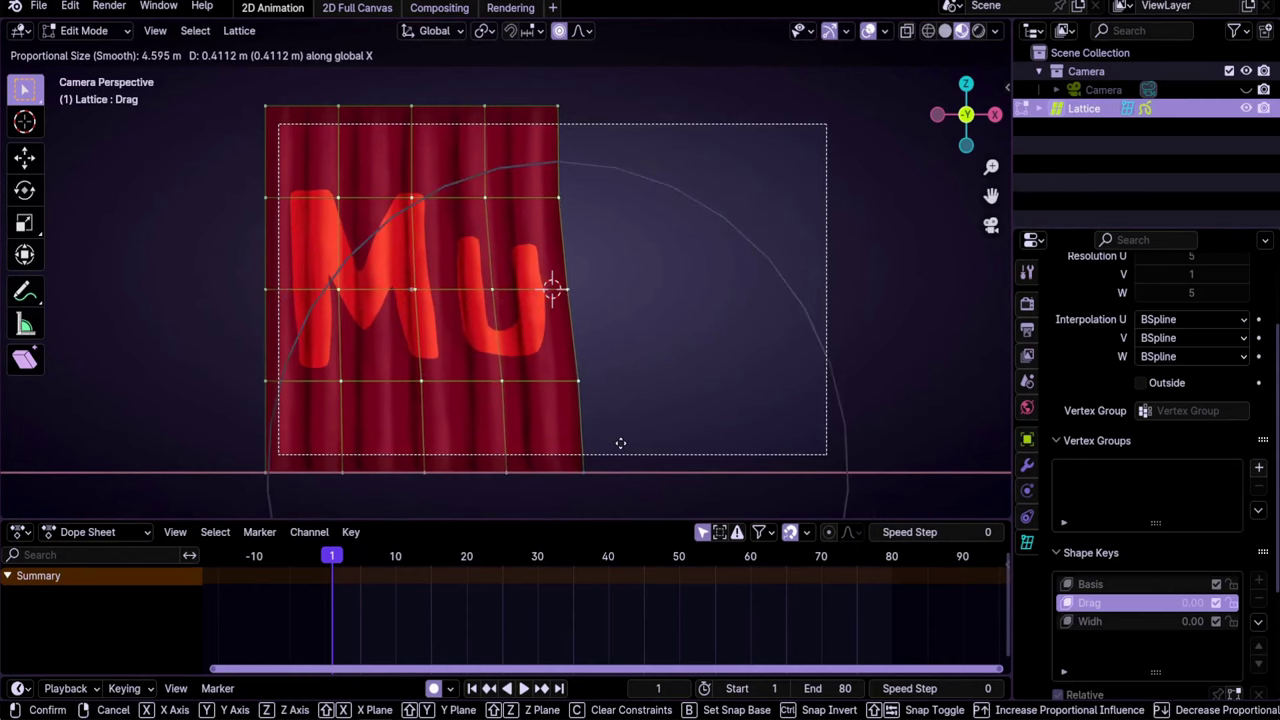
left_click(697, 447)
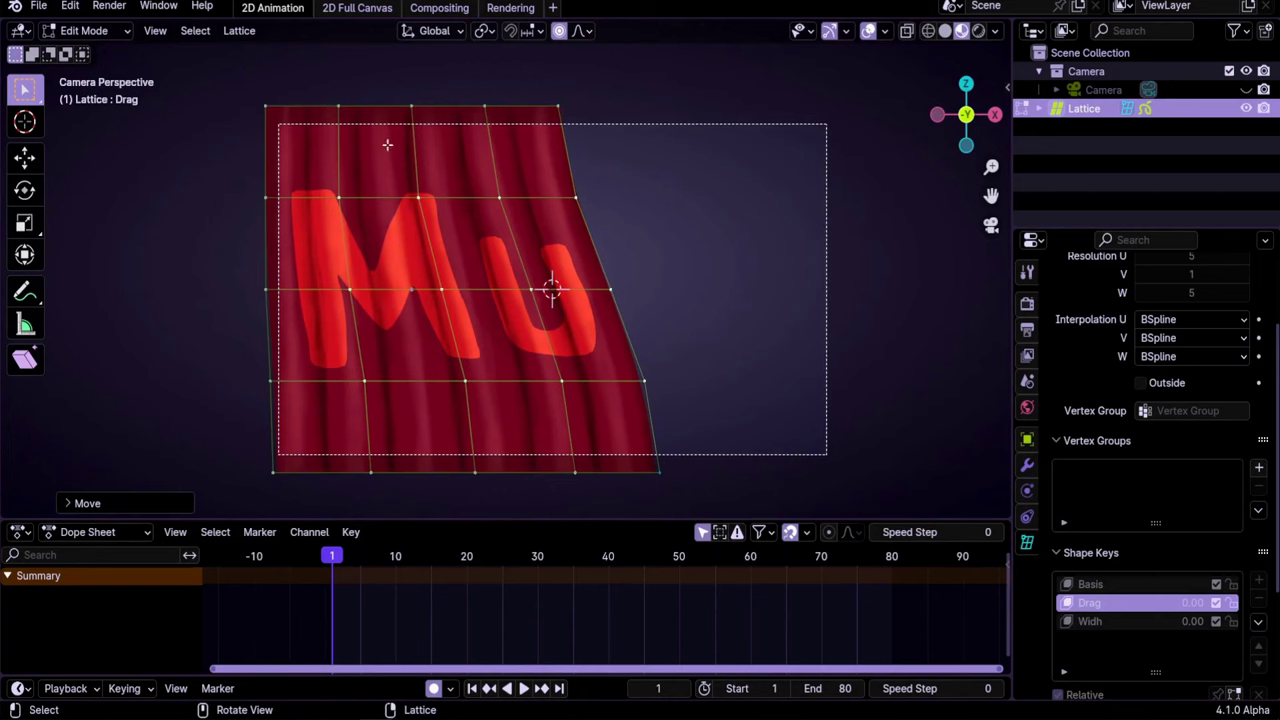
Pull the lattice's lower right corner further right, tweak the bend, then select the Widh key.
key("g")
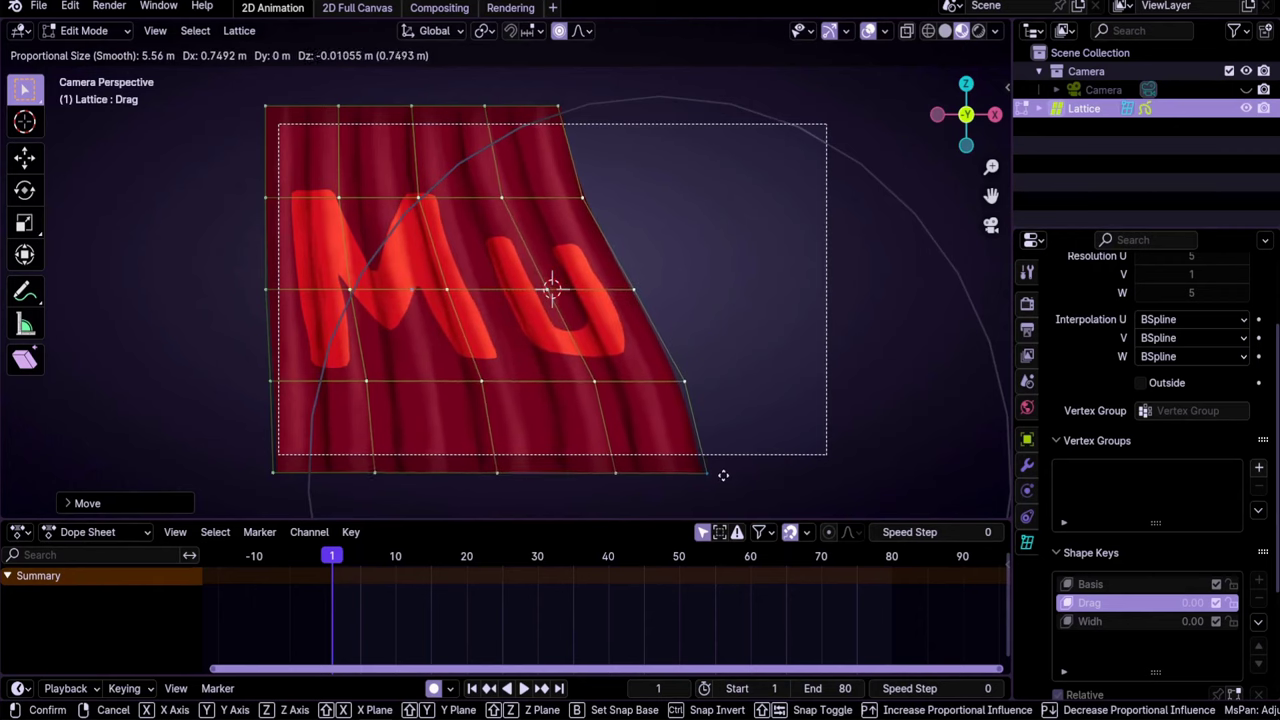
key("x")
left_click(694, 407)
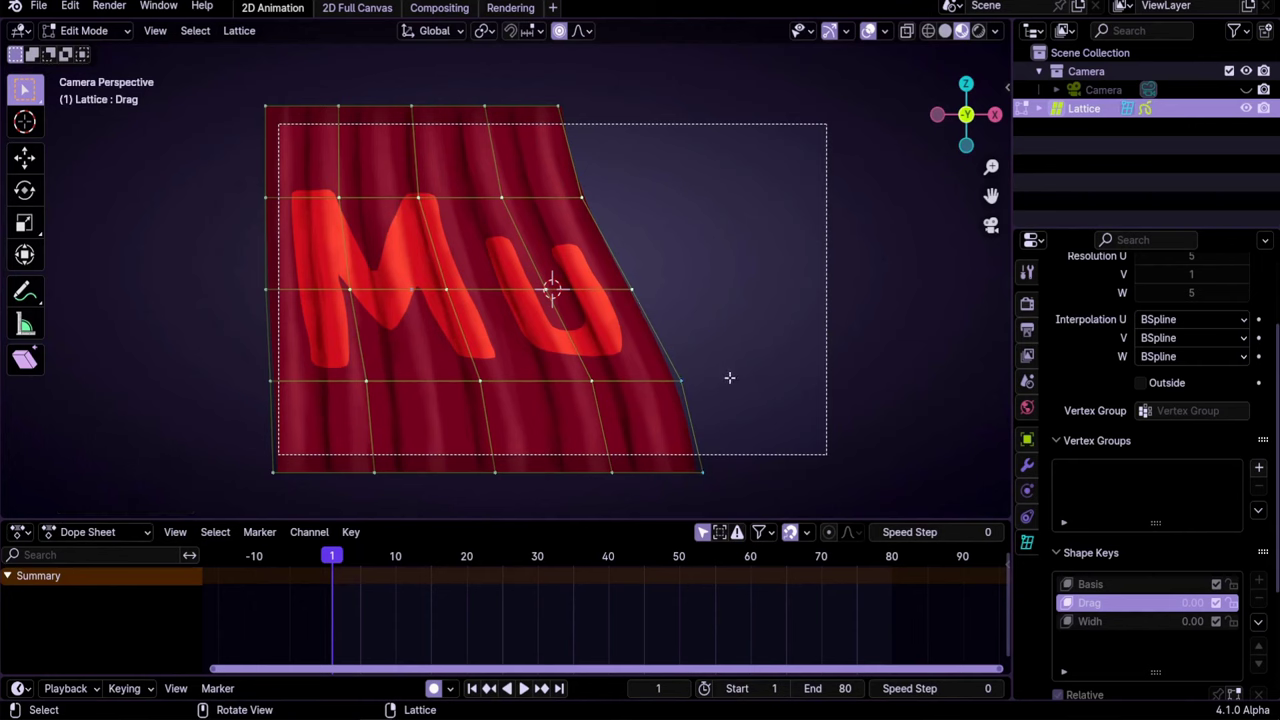
key("g")
scroll(729, 377, "down", 5)
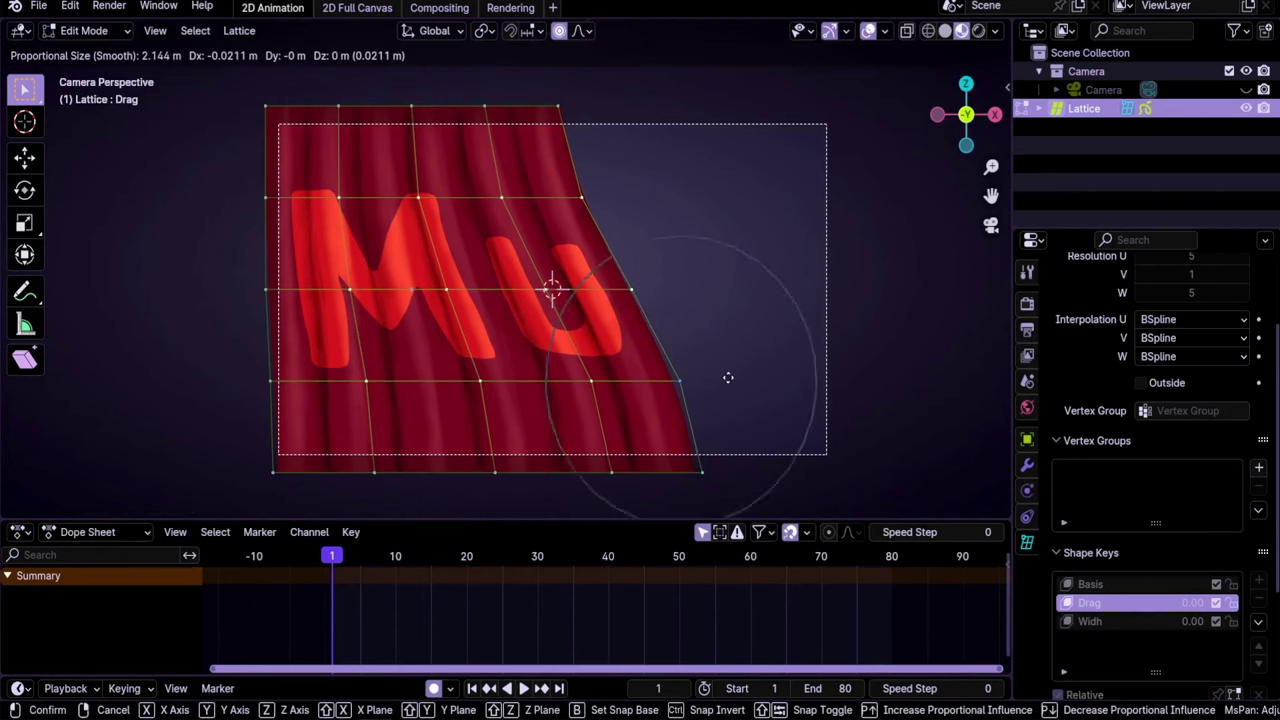
scroll(727, 378, "down", 1)
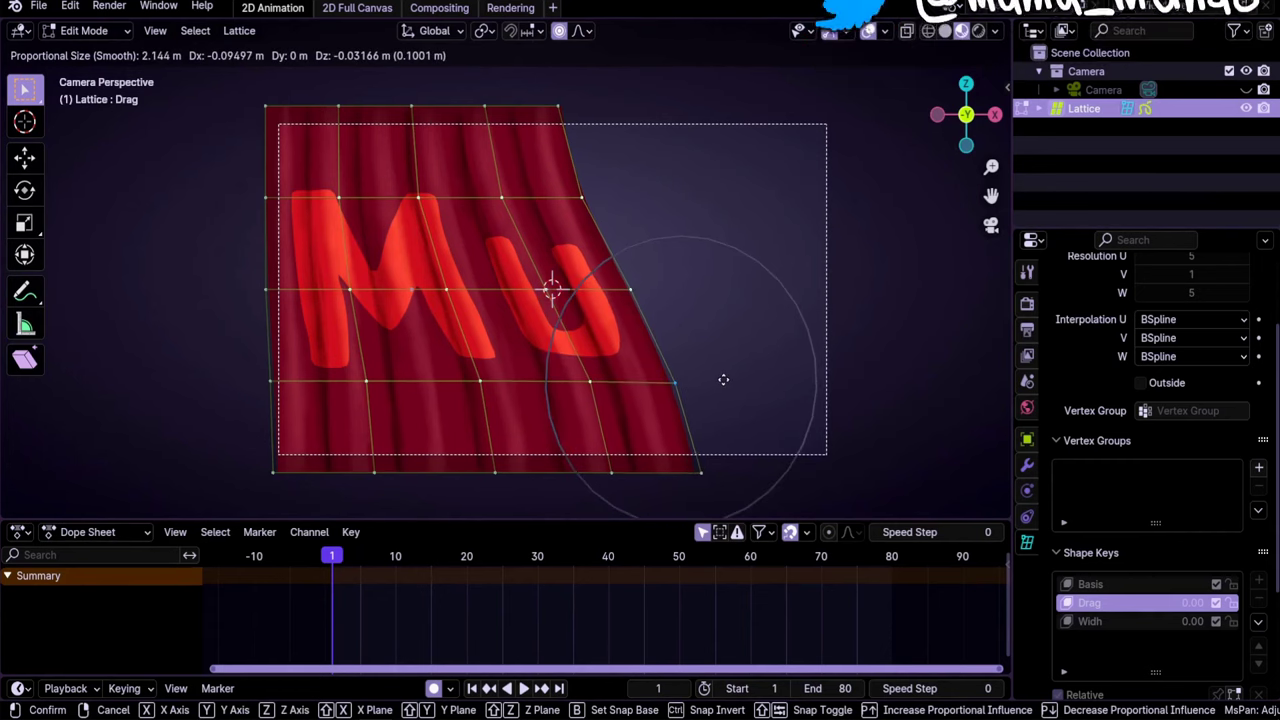
left_click(724, 379)
key("g")
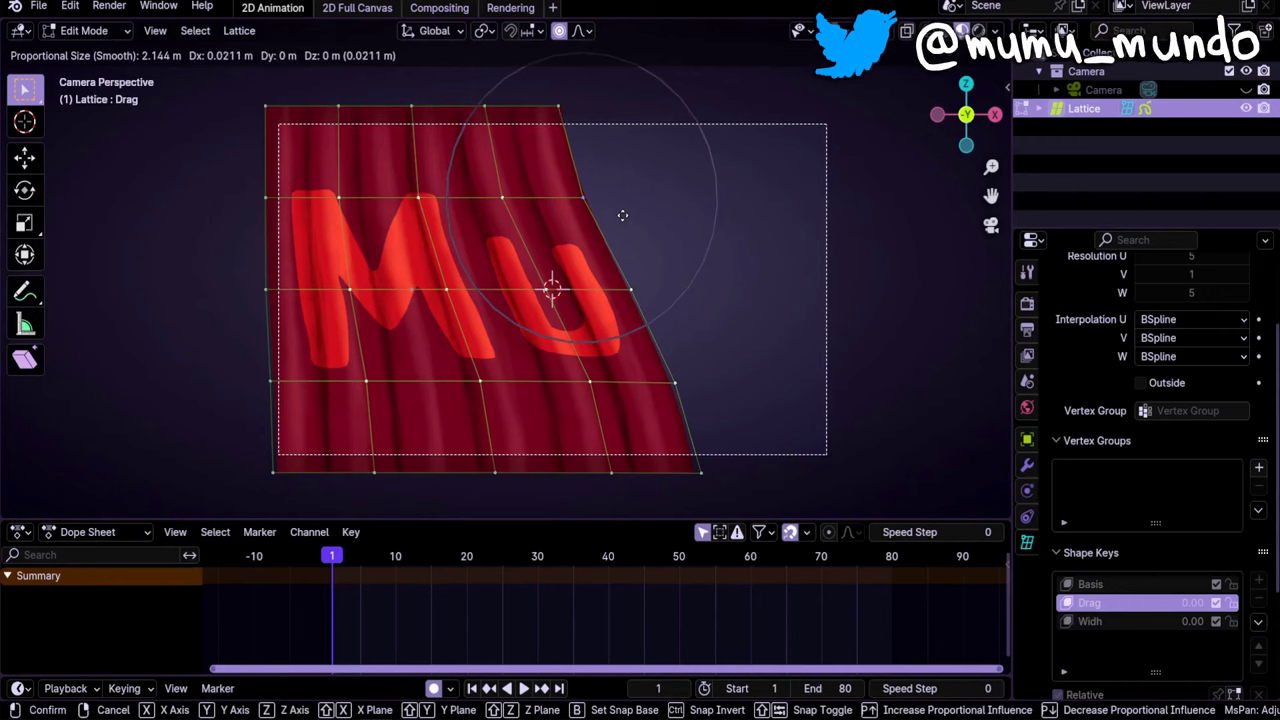
left_click(621, 215)
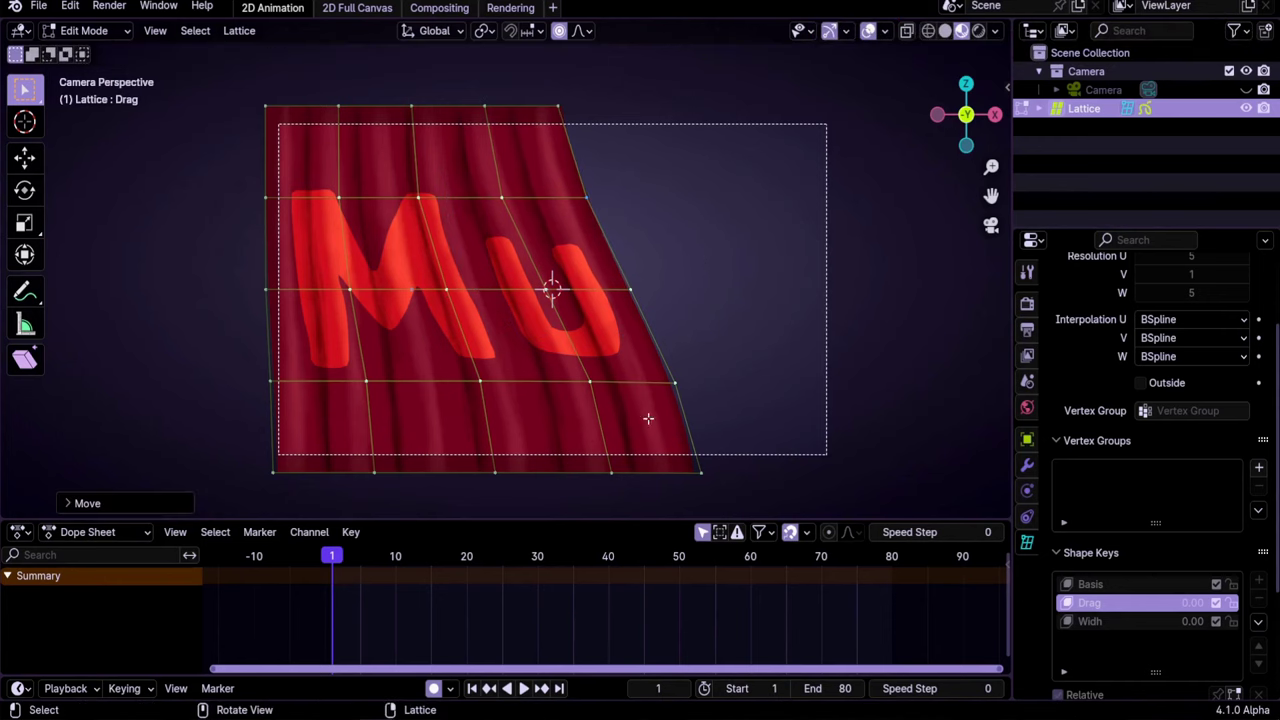
left_click(1097, 620)
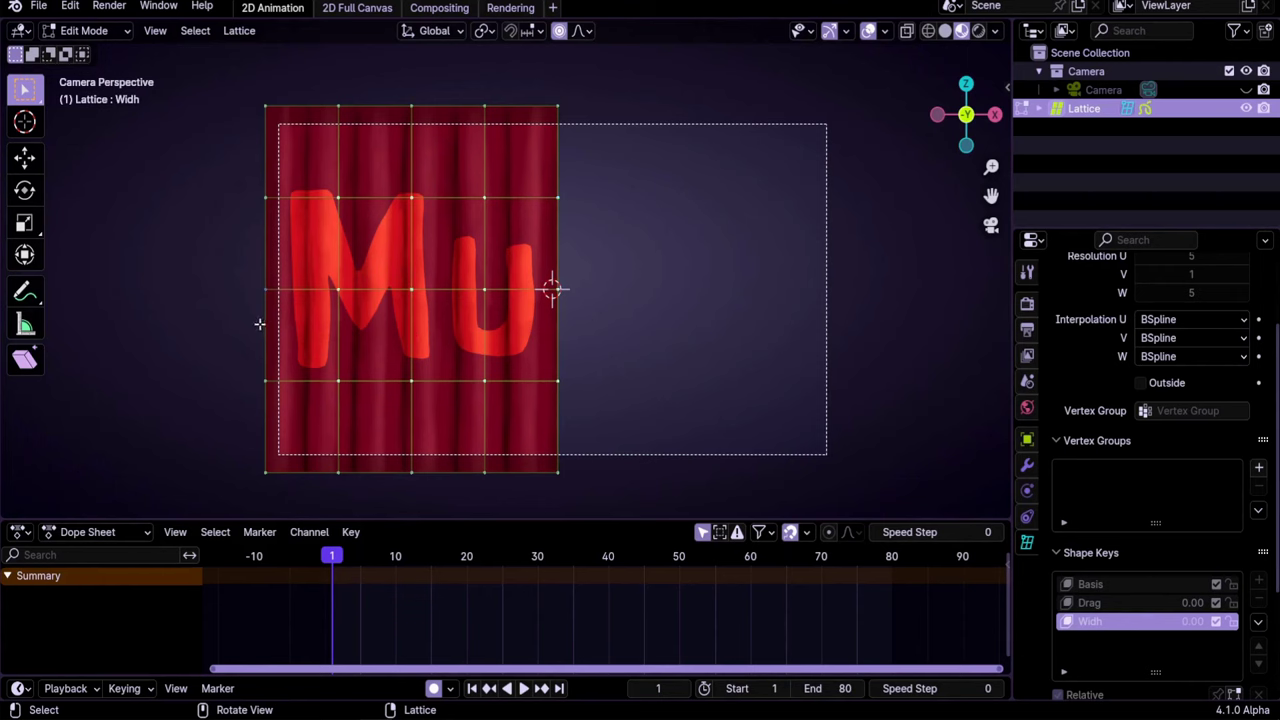
Snap the 3D cursor to the lattice's left edge point and use it as the pivot.
key("shift+s")
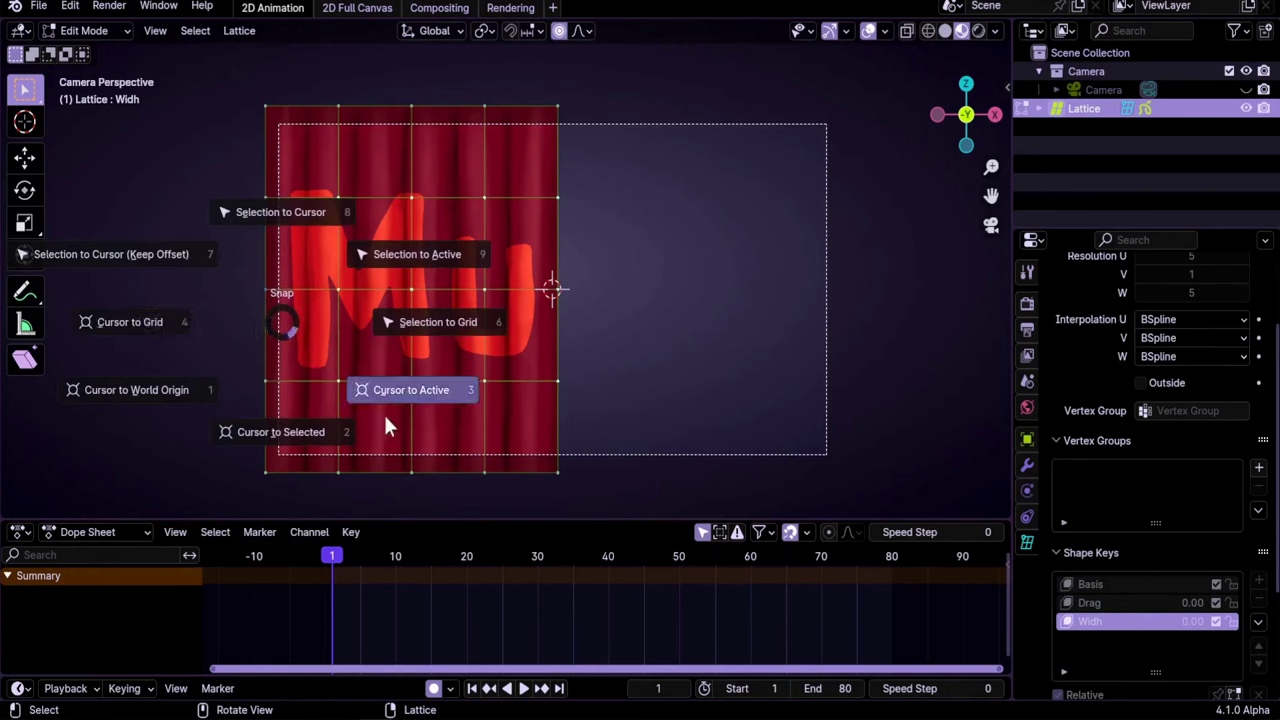
left_click(410, 392)
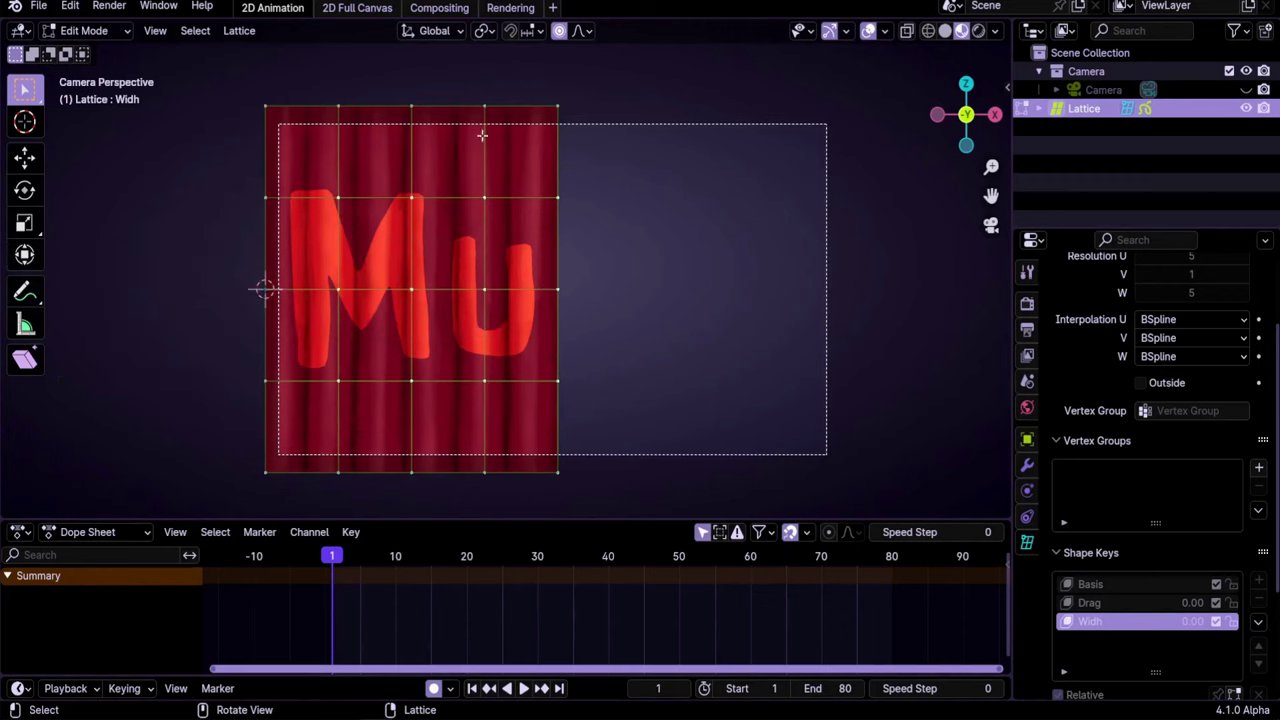
left_click(489, 33)
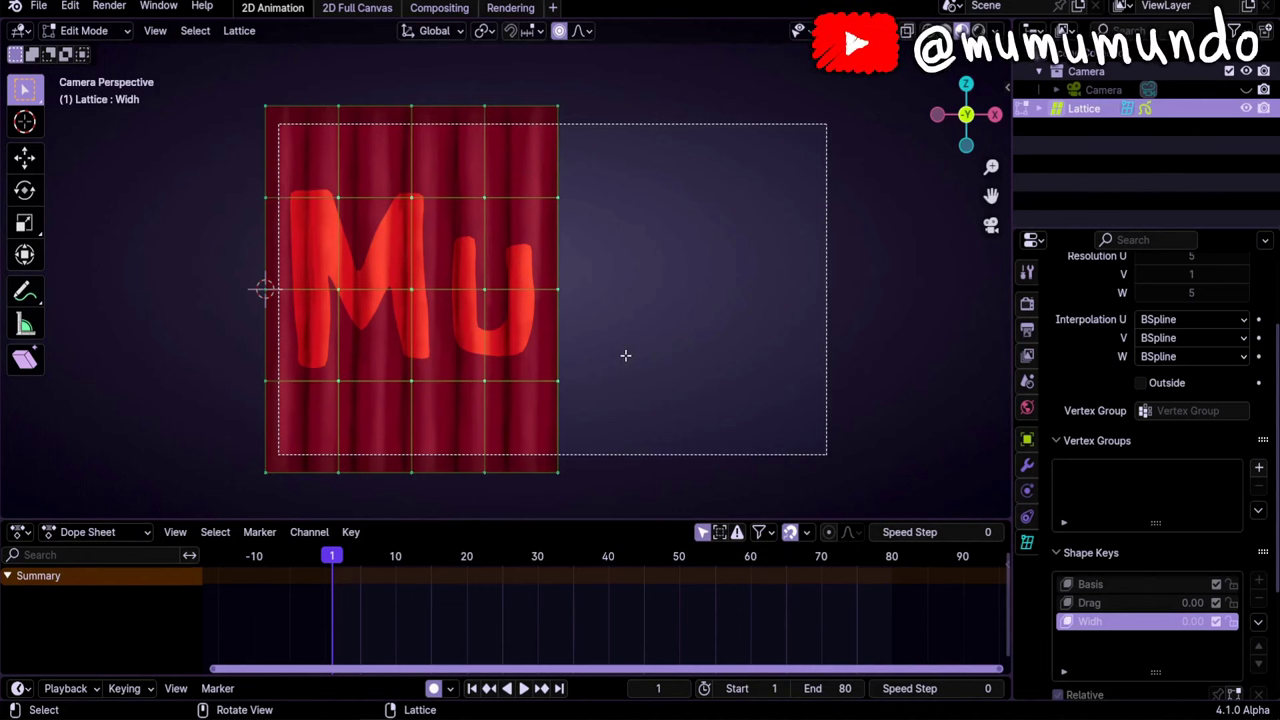
key("s")
key("Escape")
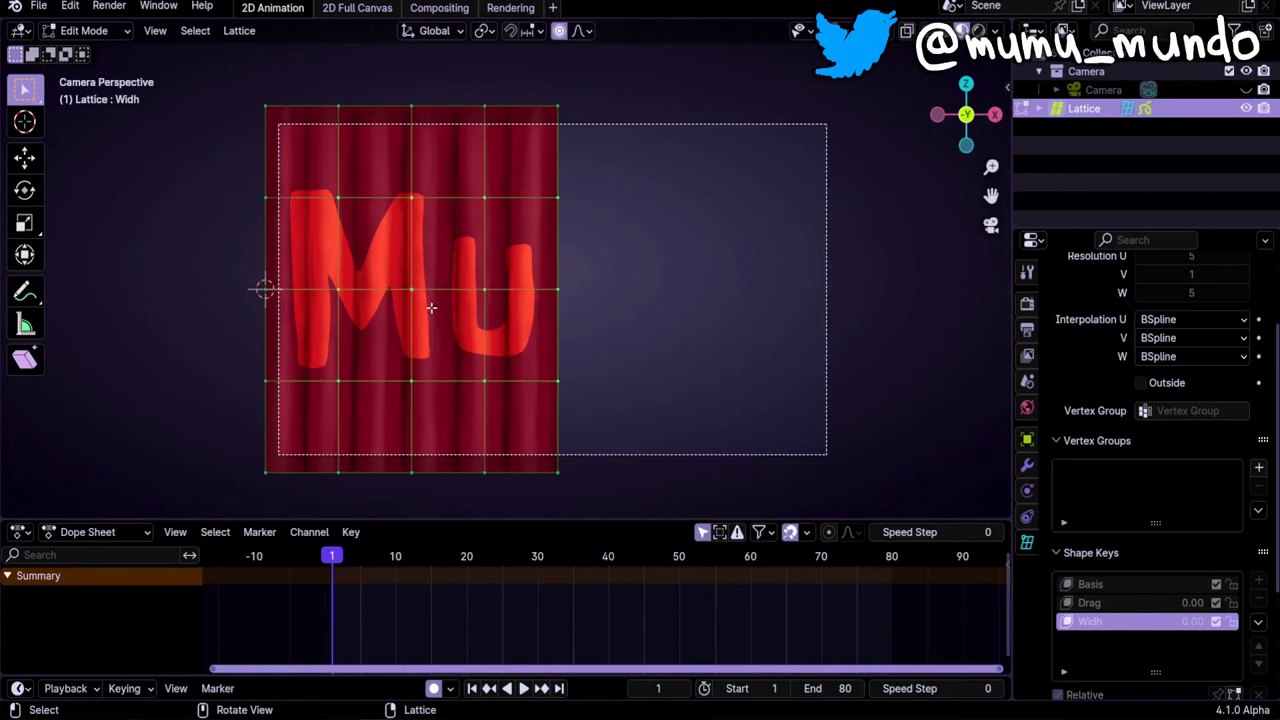
left_click(486, 30)
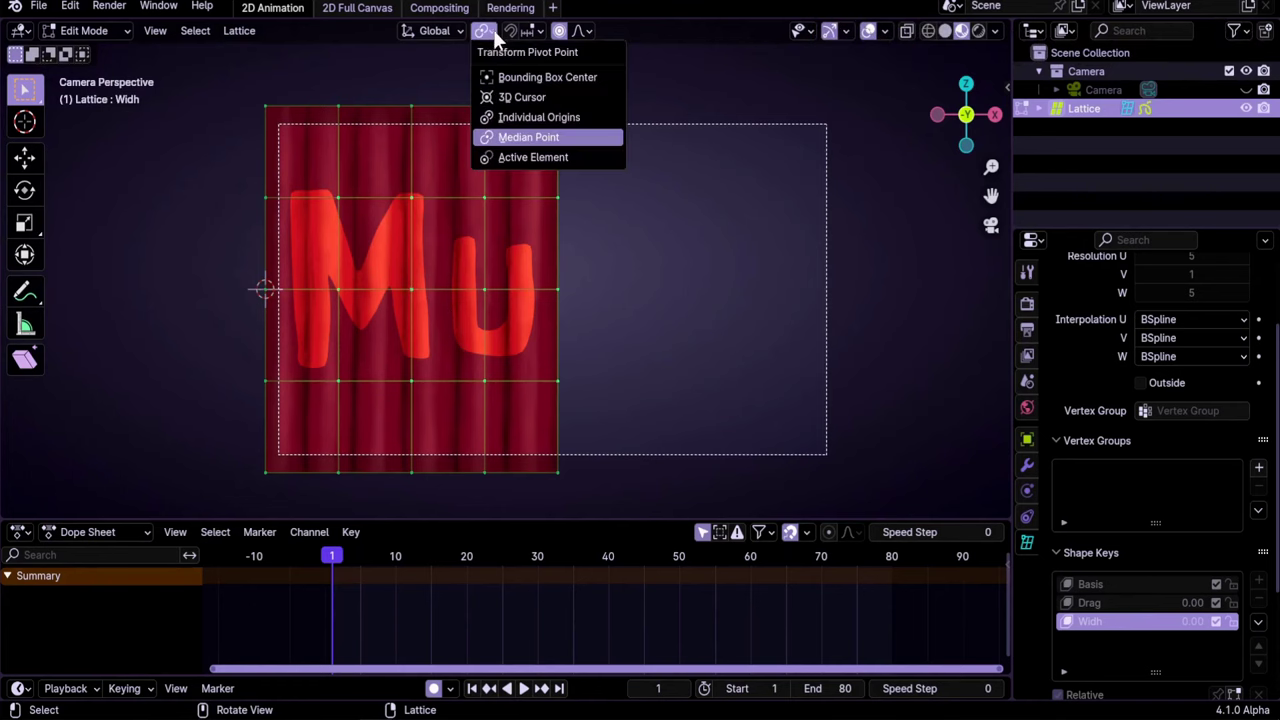
left_click(514, 102)
With proportional editing off, scale the Width key's lattice to about 0.34 along X.
key("s")
key("x")
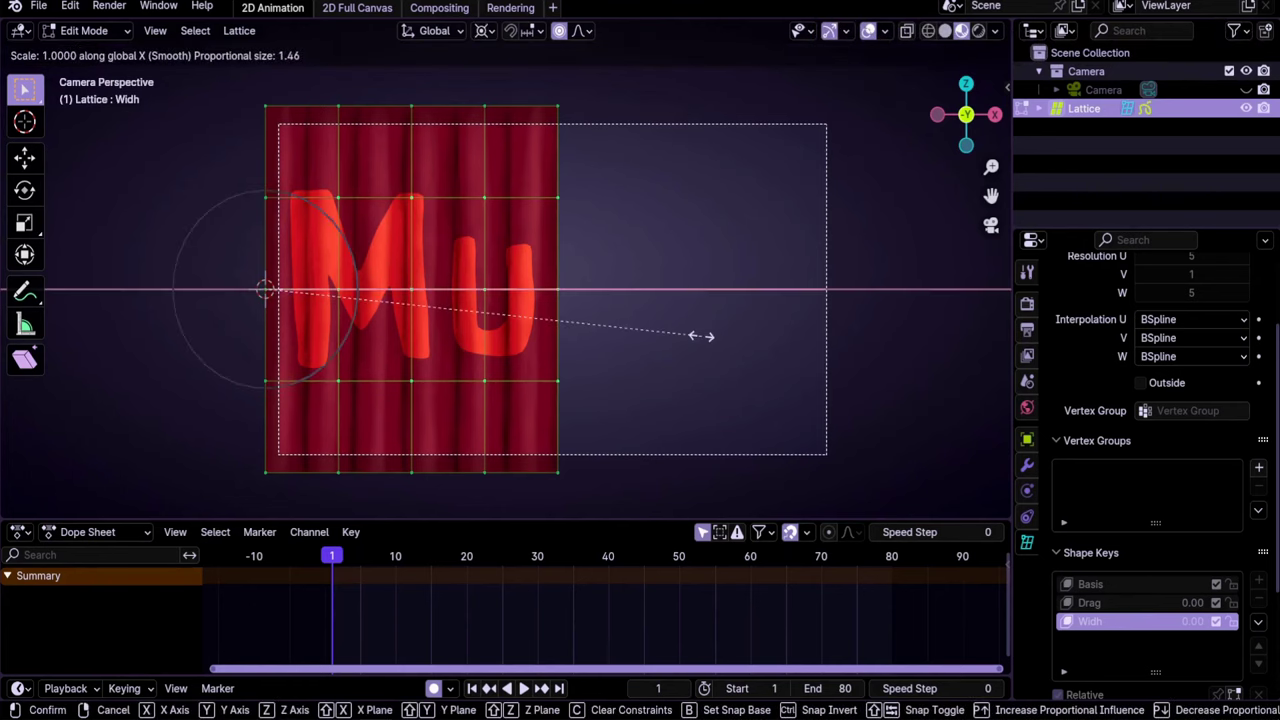
scroll(670, 330, "down", 3)
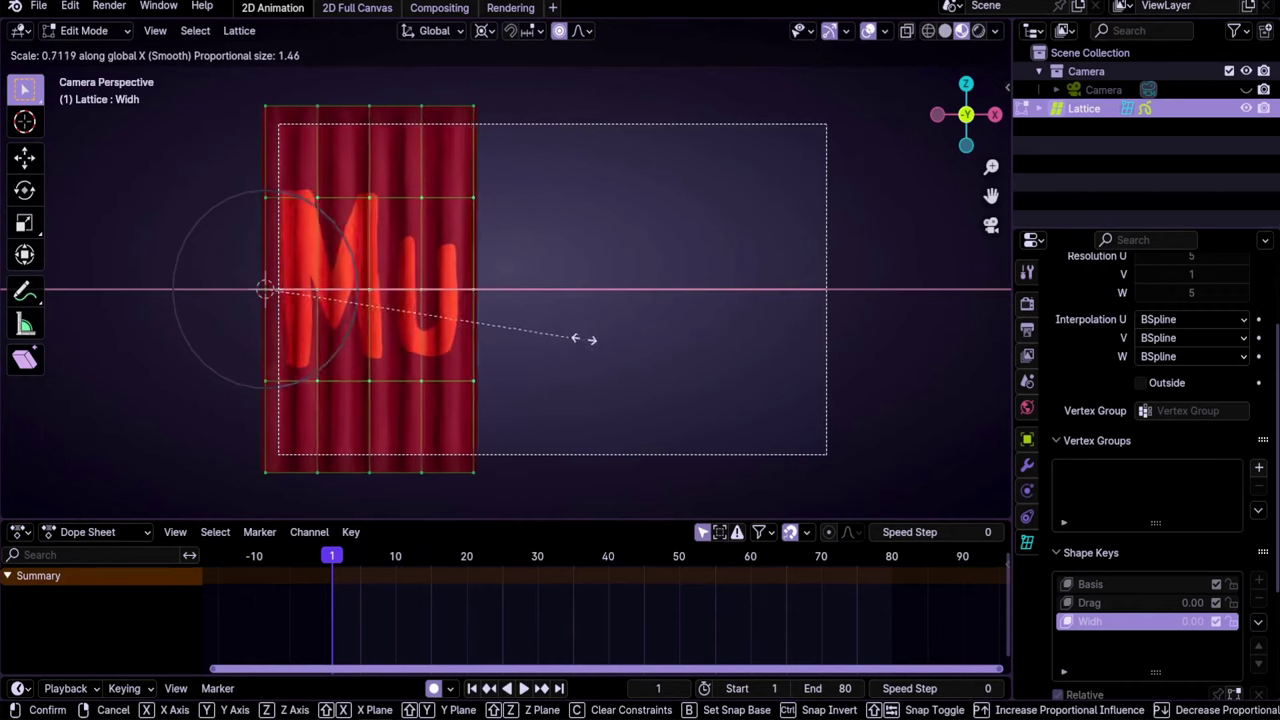
right_click(568, 195)
left_click(561, 34)
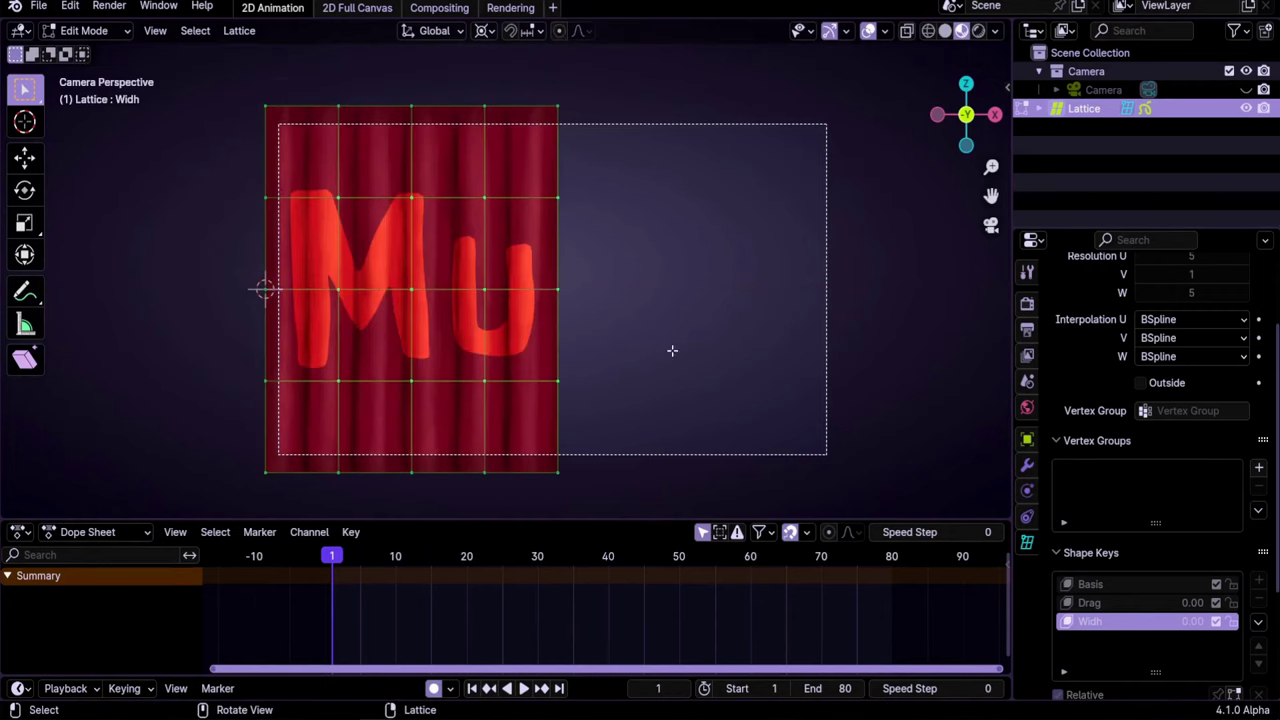
key("s")
key("x")
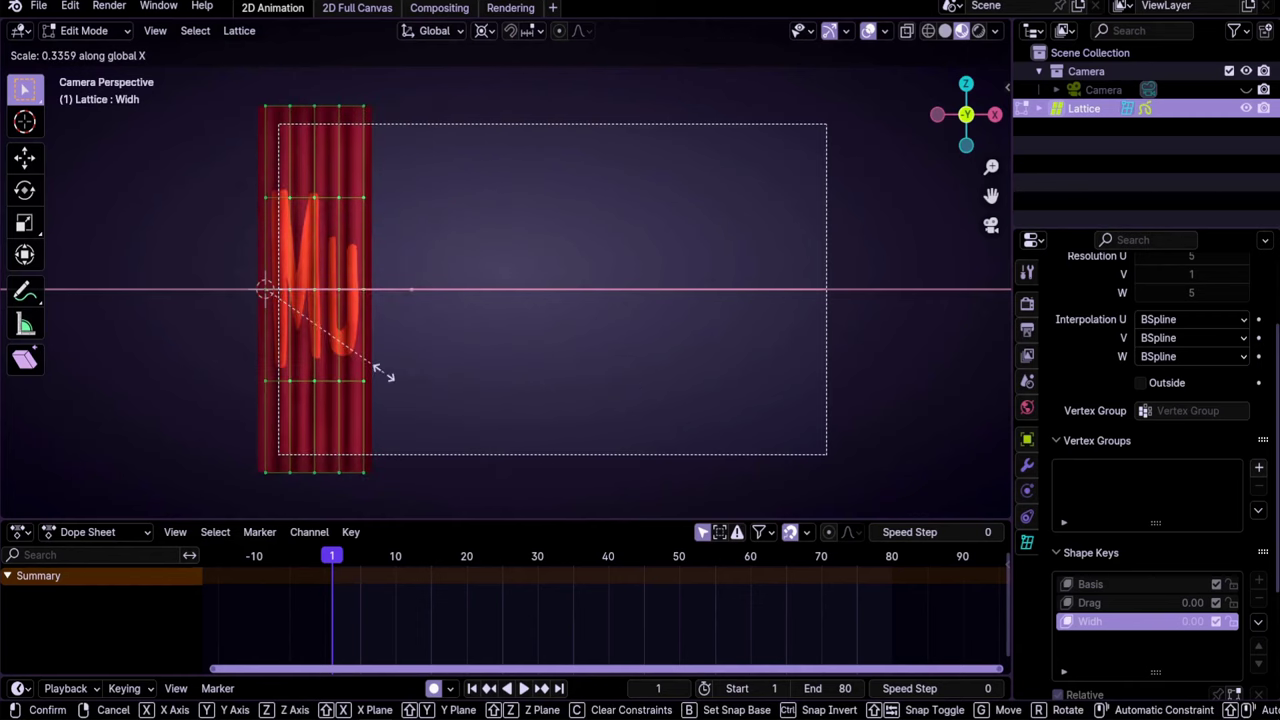
left_click(385, 373)
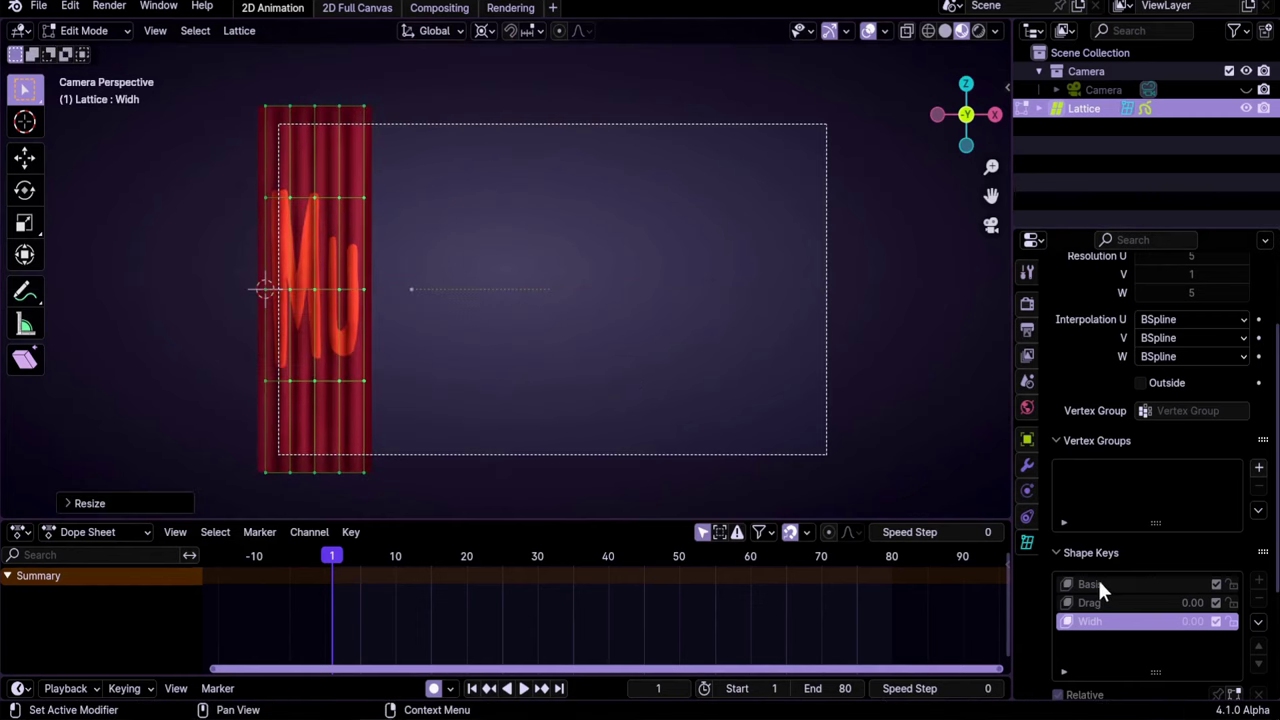
Preview the Basis and Drag shapes, reselect Width, and return to Object Mode.
left_click(1099, 586)
left_click(1099, 603)
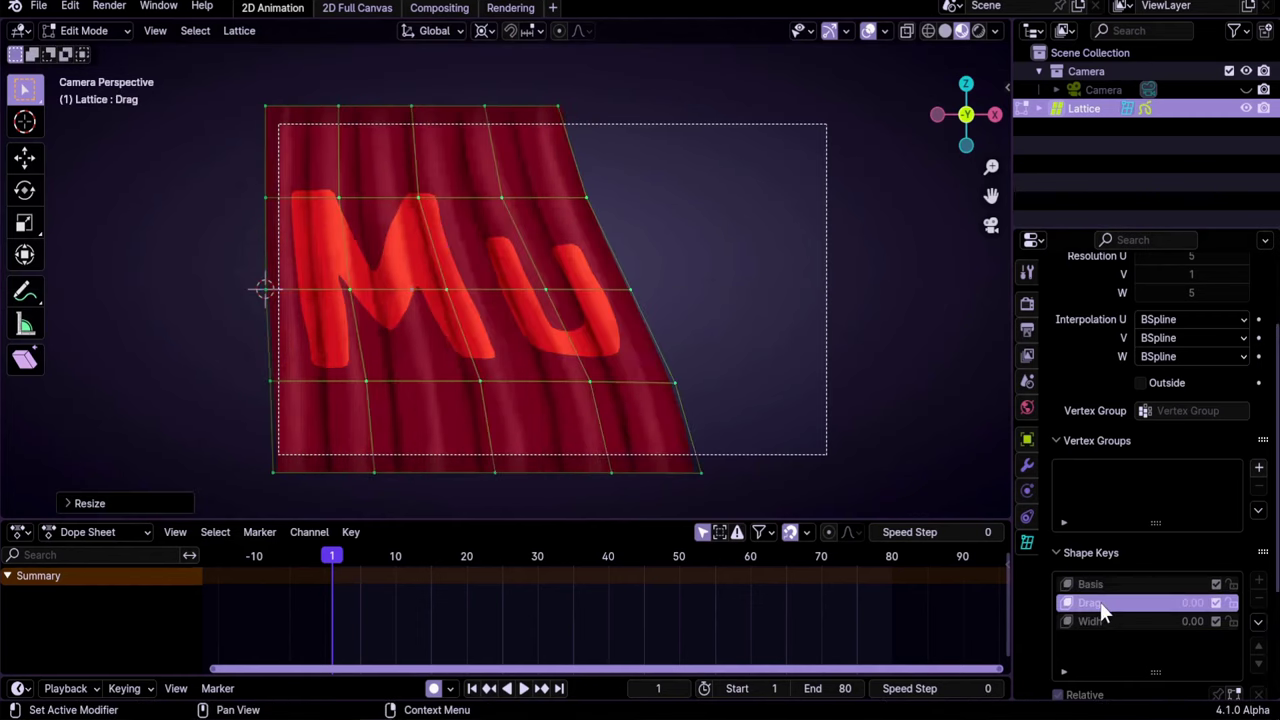
left_click(1097, 622)
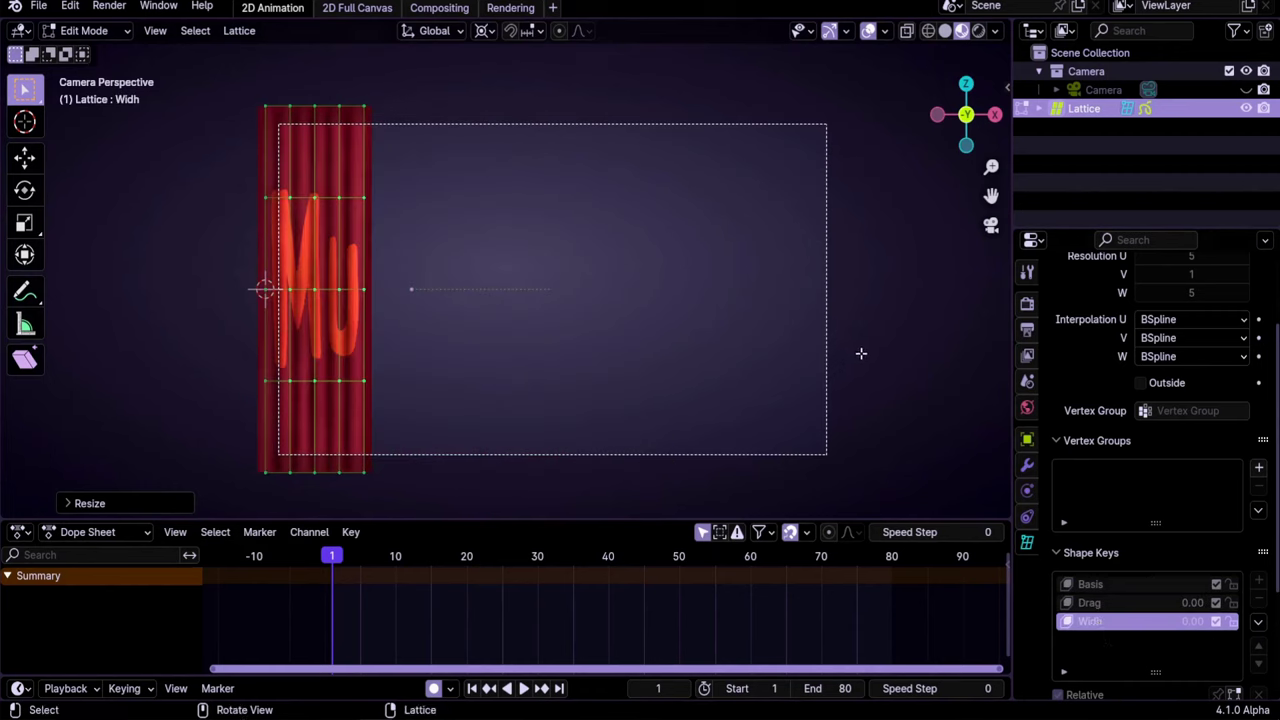
key("Tab")
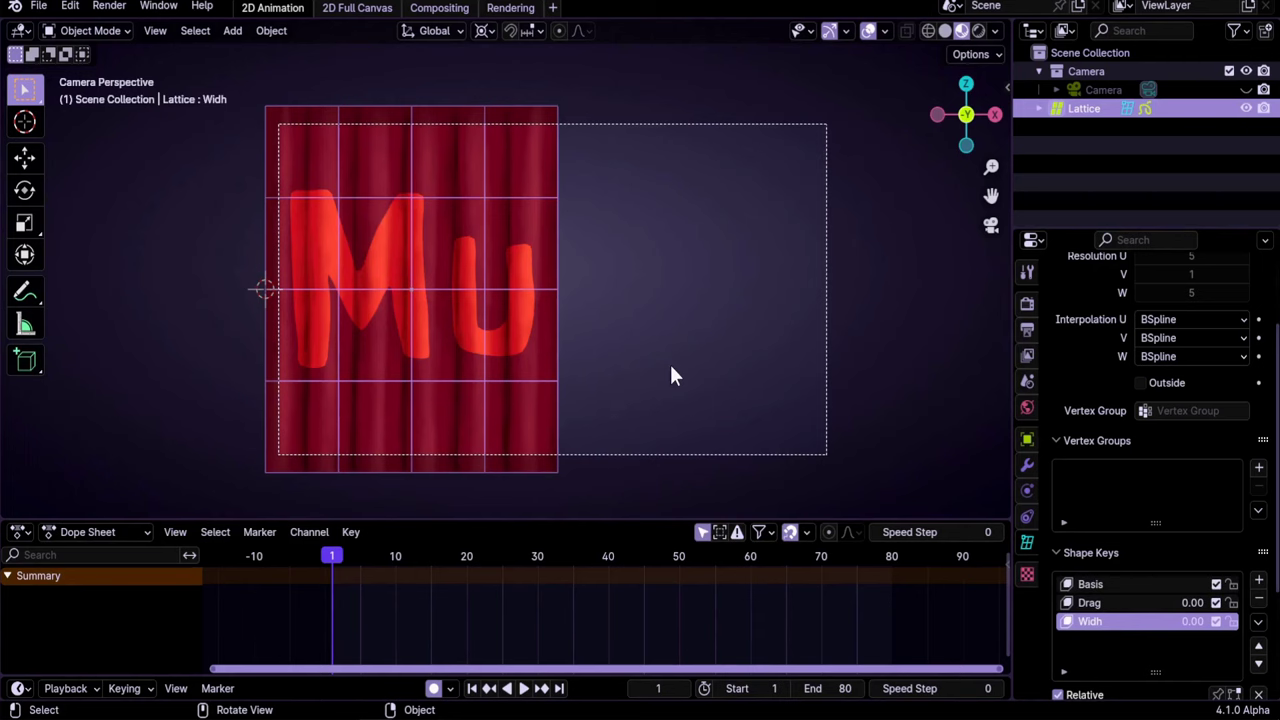
At frame 12, give the Drag shape key a range of Min -1 and Max 2.
left_click_drag(337, 560, 408, 571)
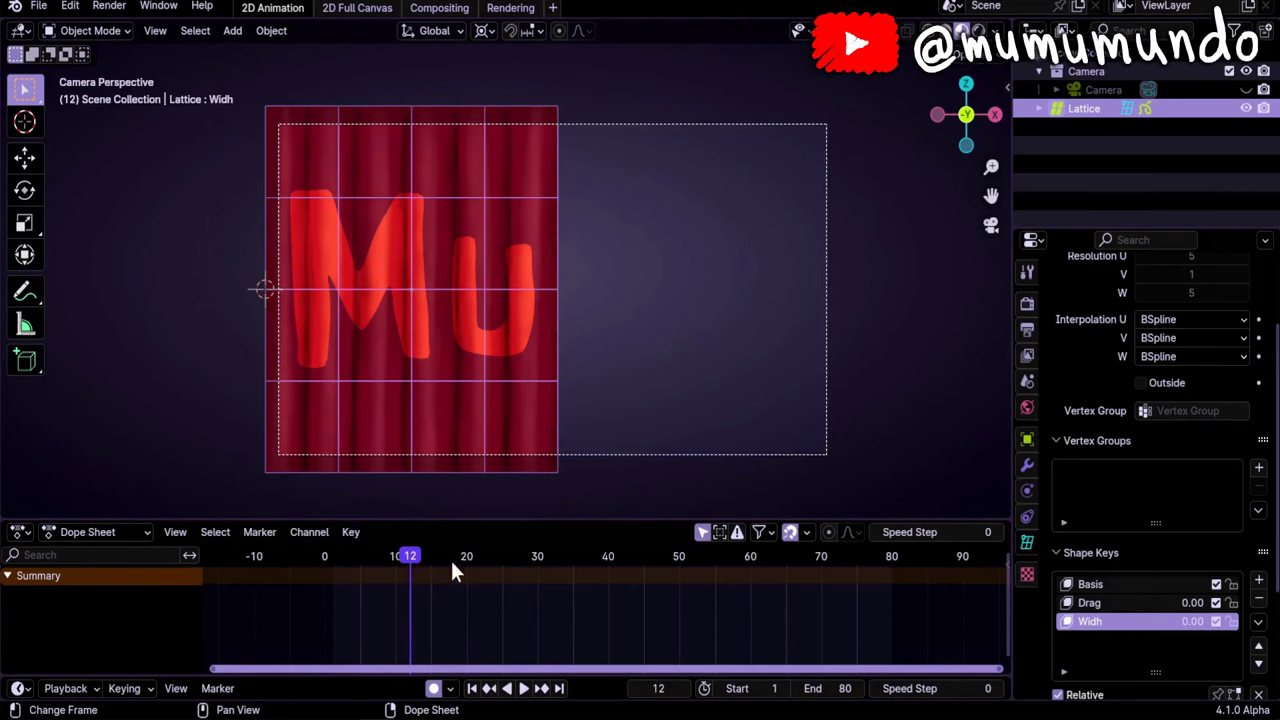
scroll(1100, 460, "down", 4)
left_click(1100, 452)
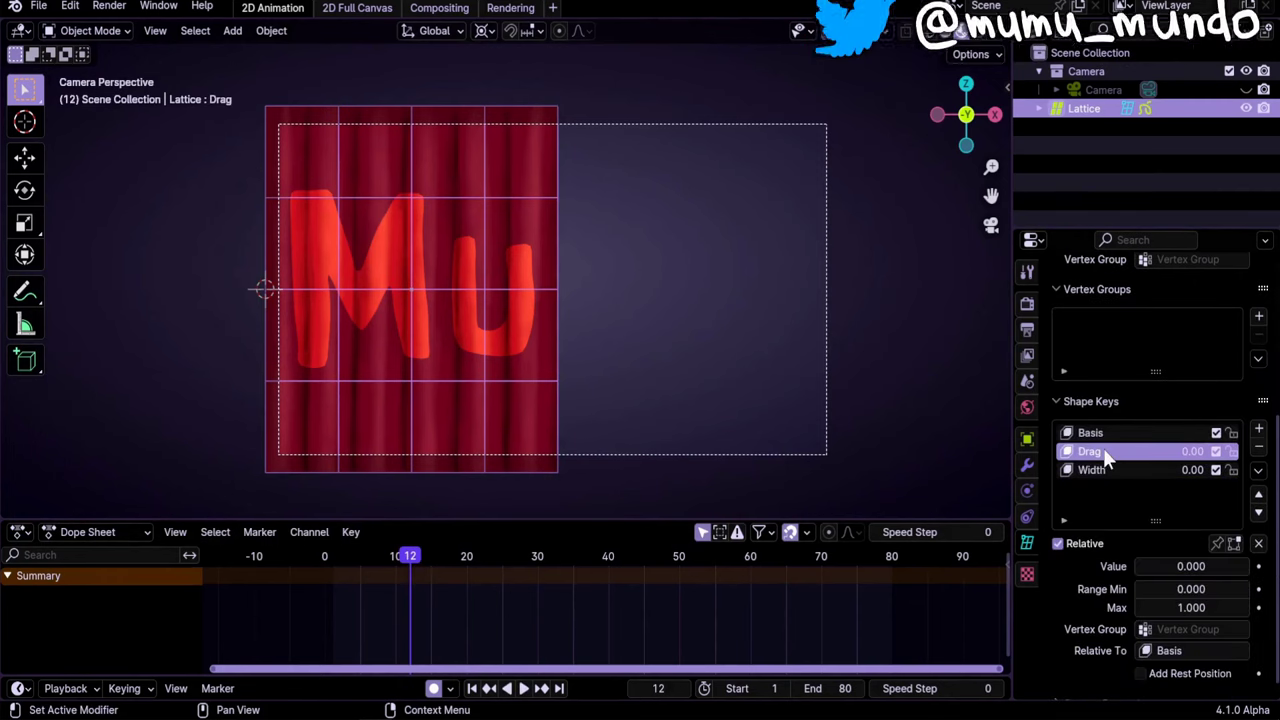
scroll(1093, 566, "down", 1)
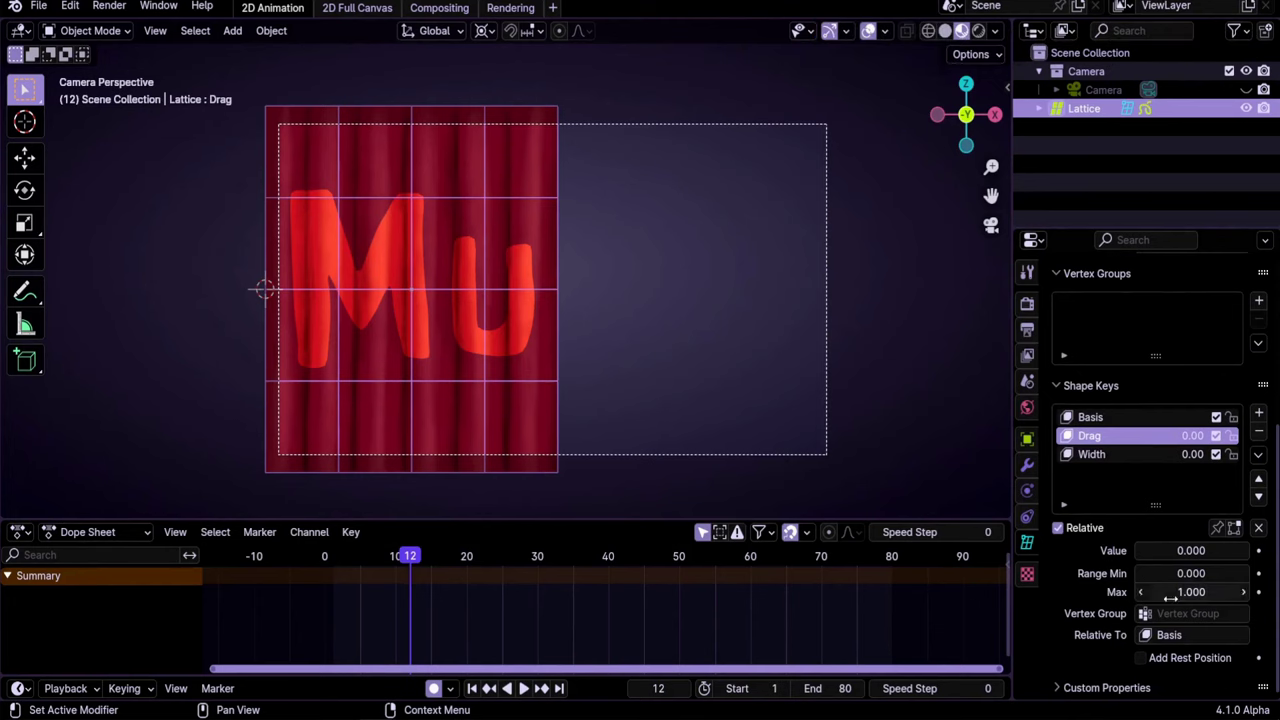
left_click(1150, 551)
mouse_move(1150, 551)
left_mouse_down()
mouse_move(1232, 551)
mouse_move(1140, 551)
left_mouse_up()
left_click(1176, 574)
type("0.0")
type("1")
key("Return")
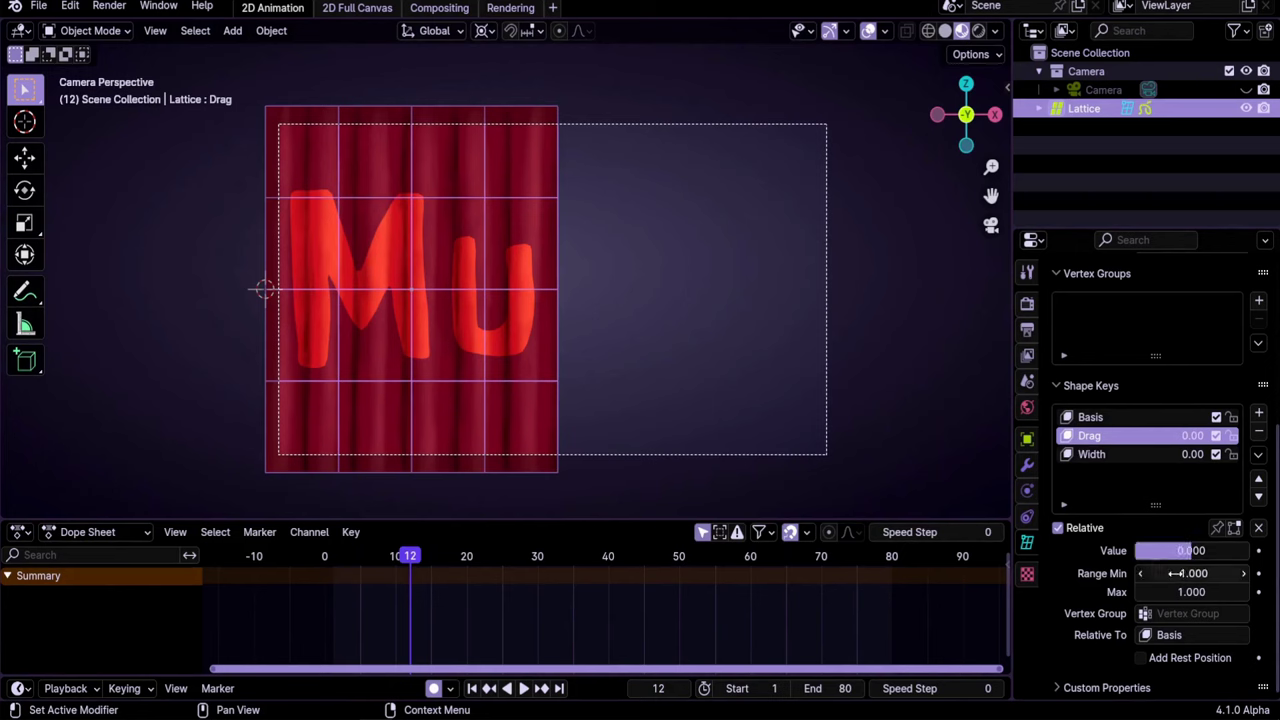
left_click(1176, 592)
type("2")
key("Return")
Keyframe the Drag value at 0 on frames 12 and 36.
left_click_drag(1174, 550, 1100, 550)
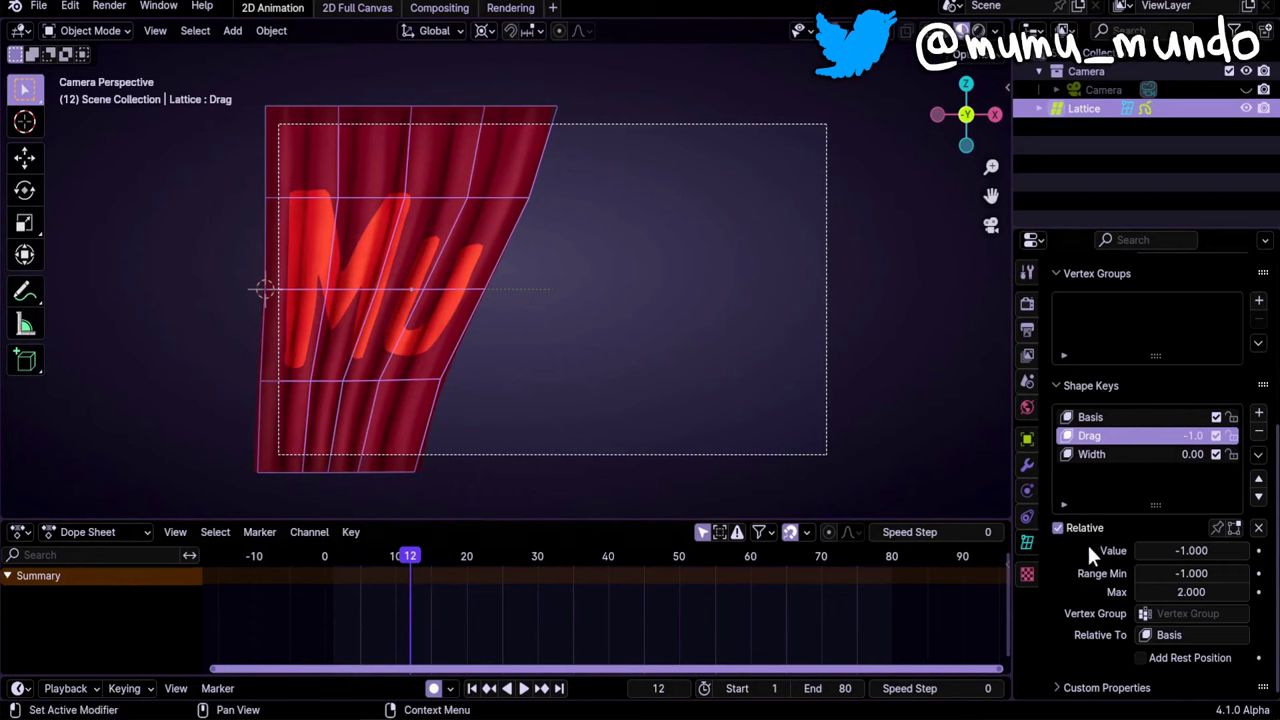
left_click(1171, 548)
type("0")
key("Return")
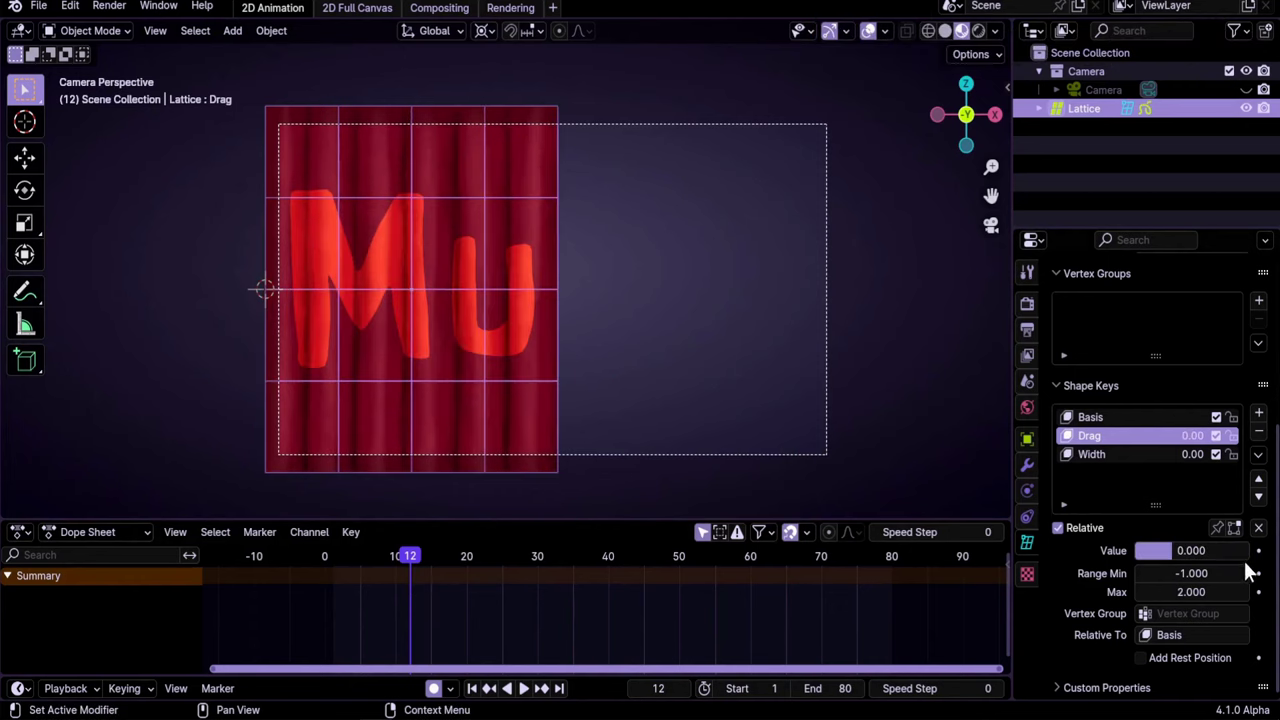
left_click(1258, 550)
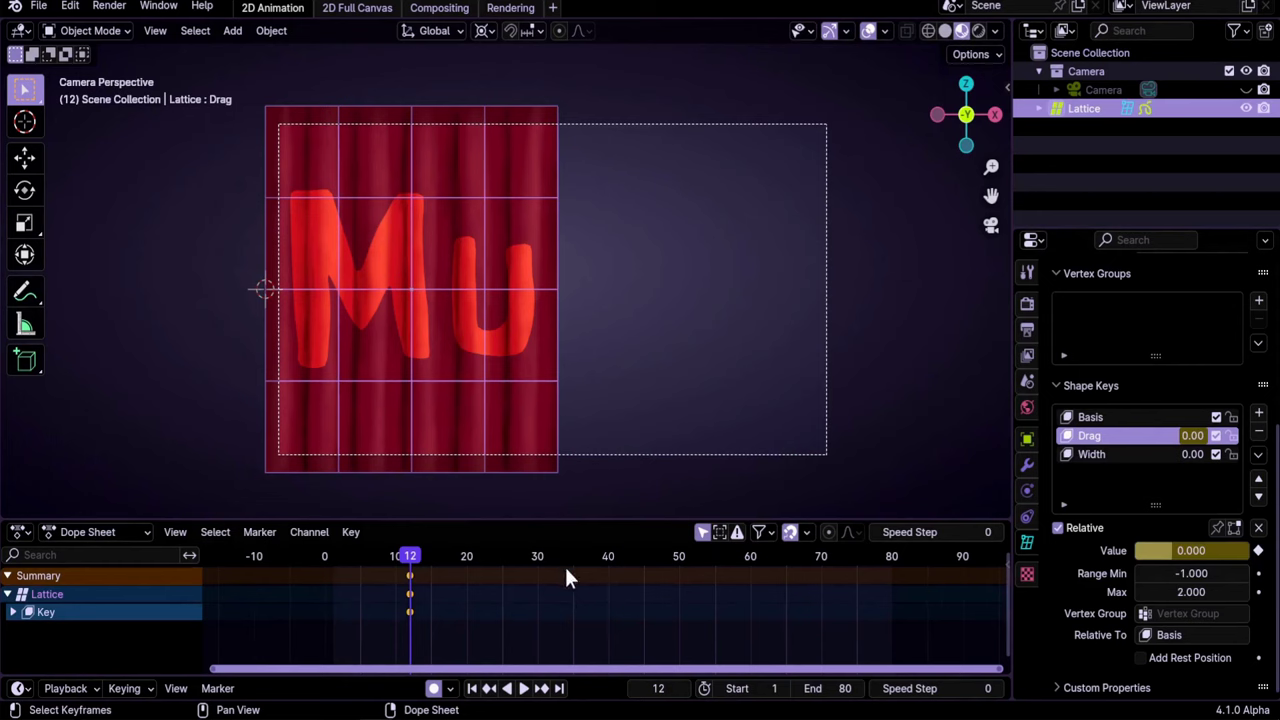
left_click(658, 689)
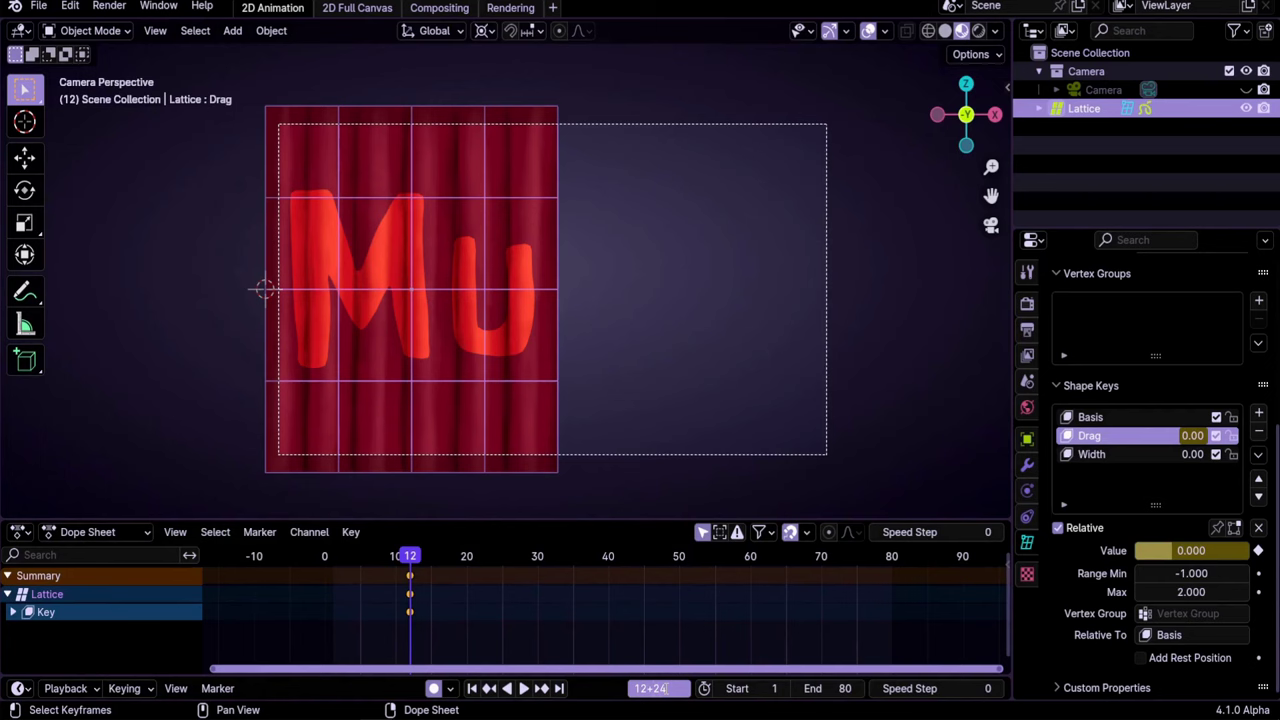
type("+24")
key("Return")
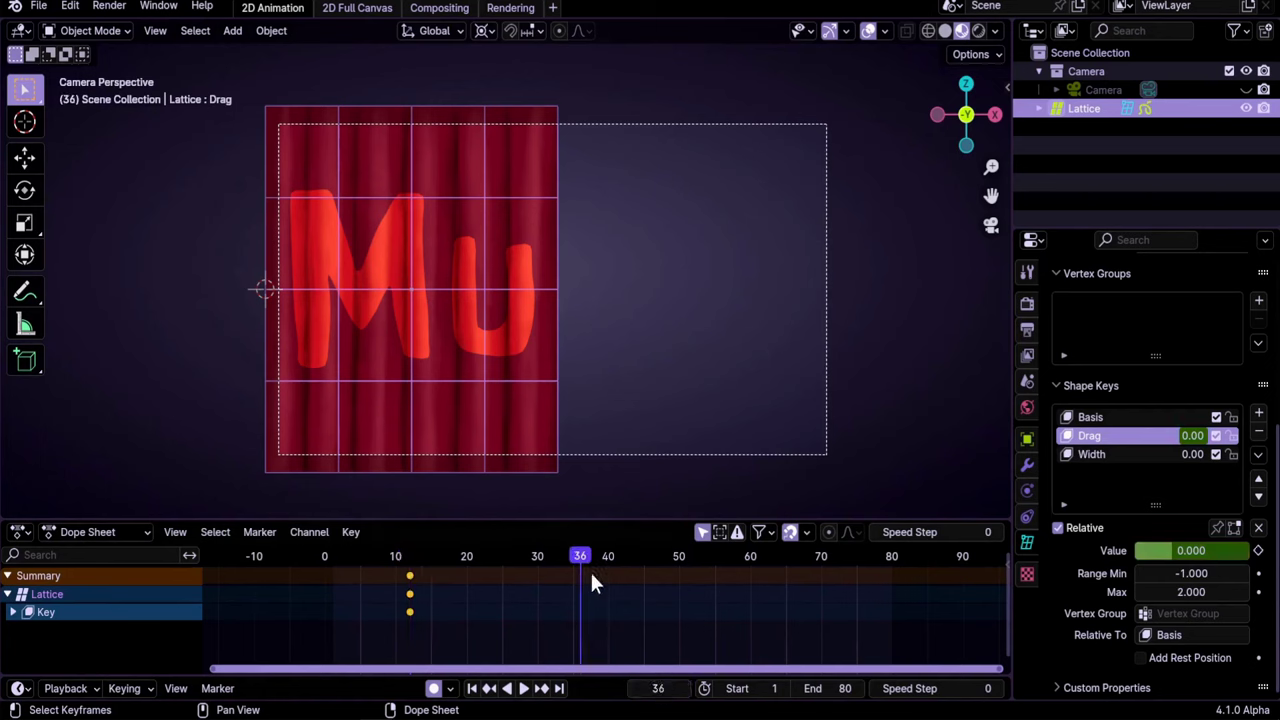
left_click(1259, 551)
Keyframe Width at 0 on frame 12 and 1 on frame 36, squeezing the curtain.
left_click(1112, 455)
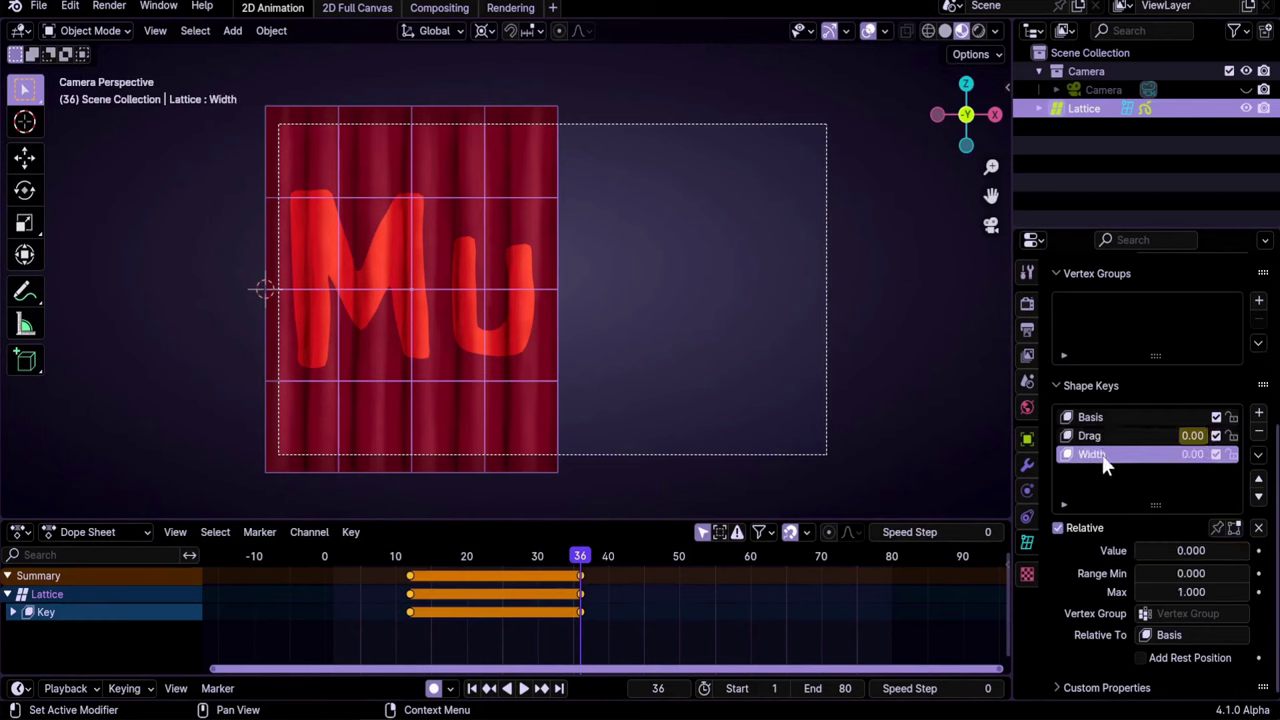
left_click(1259, 551)
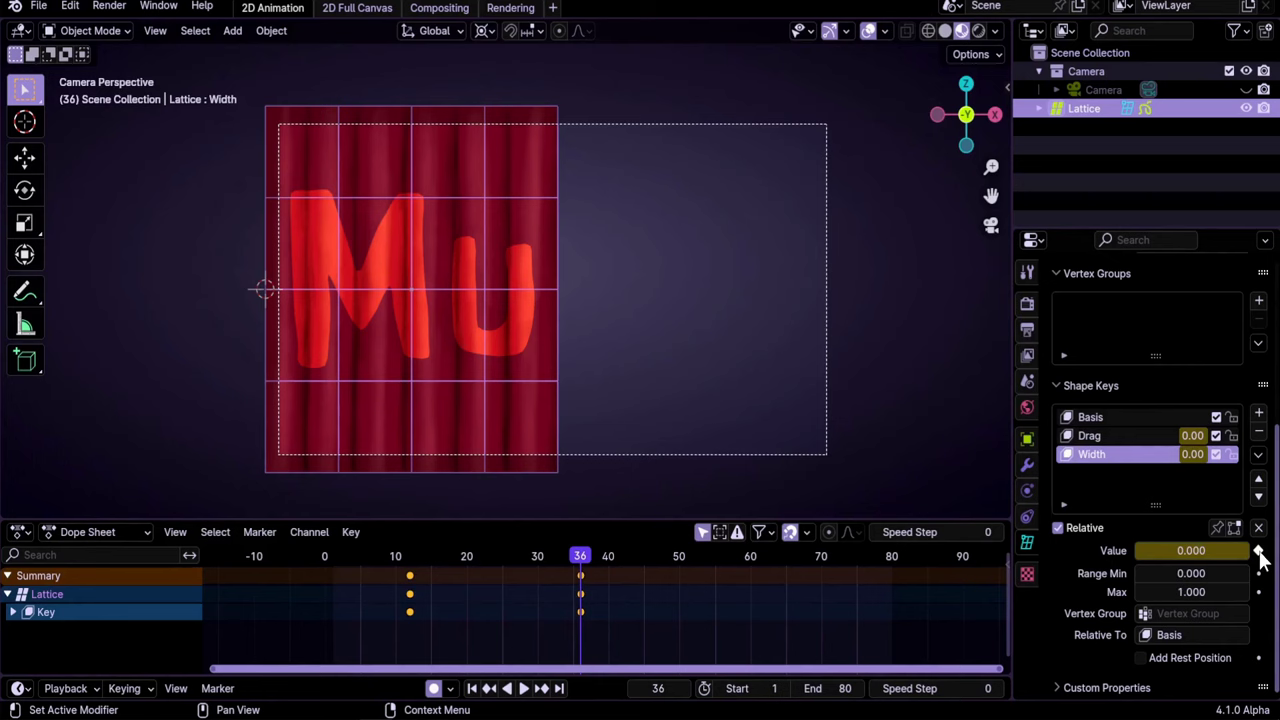
key("Down")
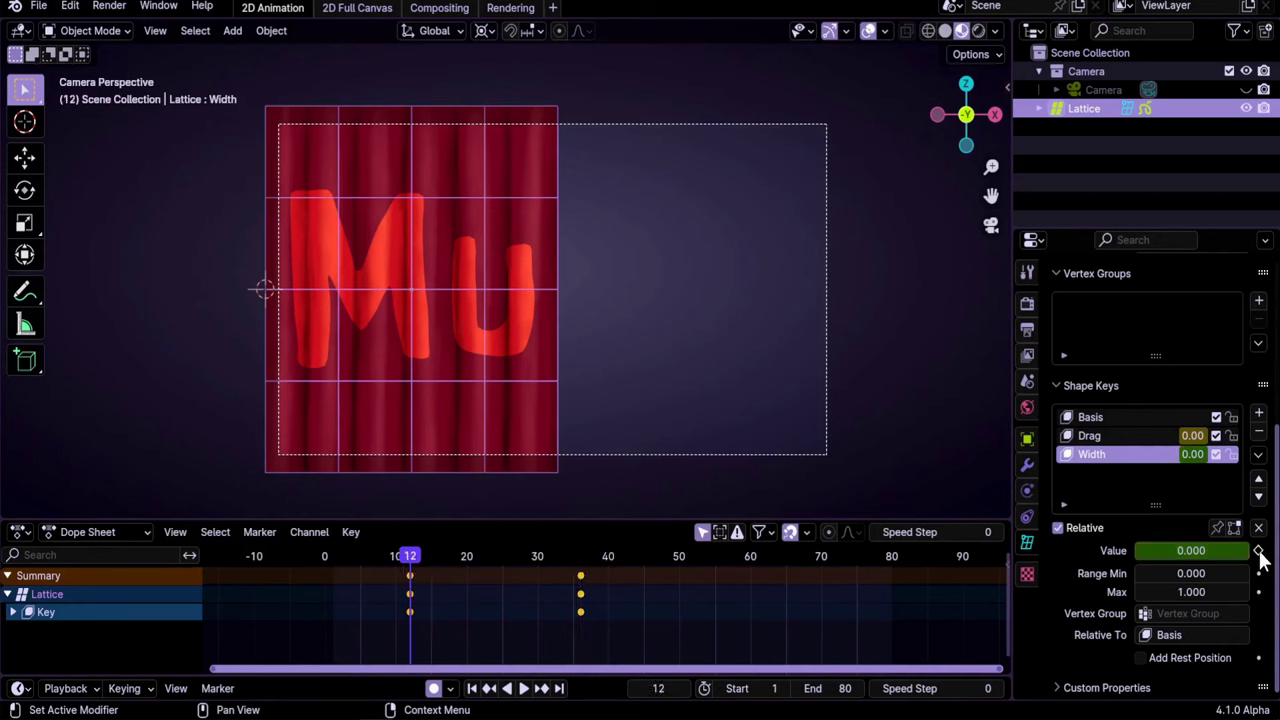
left_click(1259, 551)
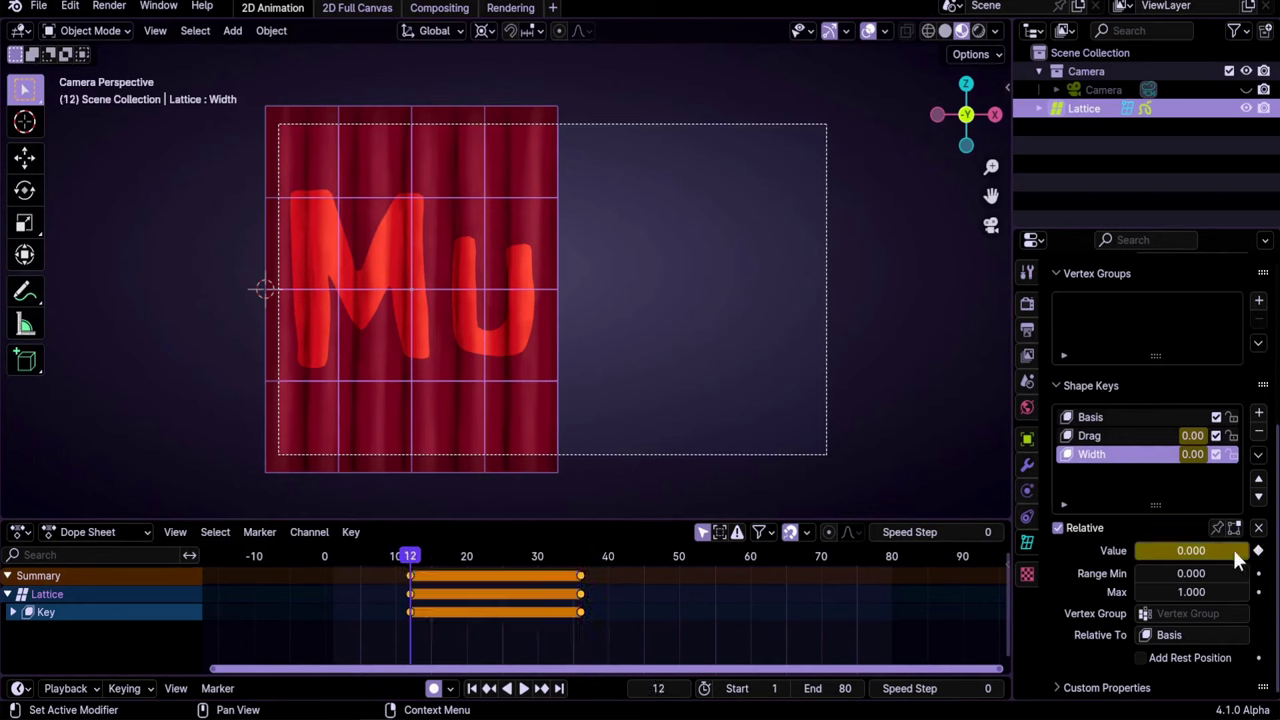
key("Up")
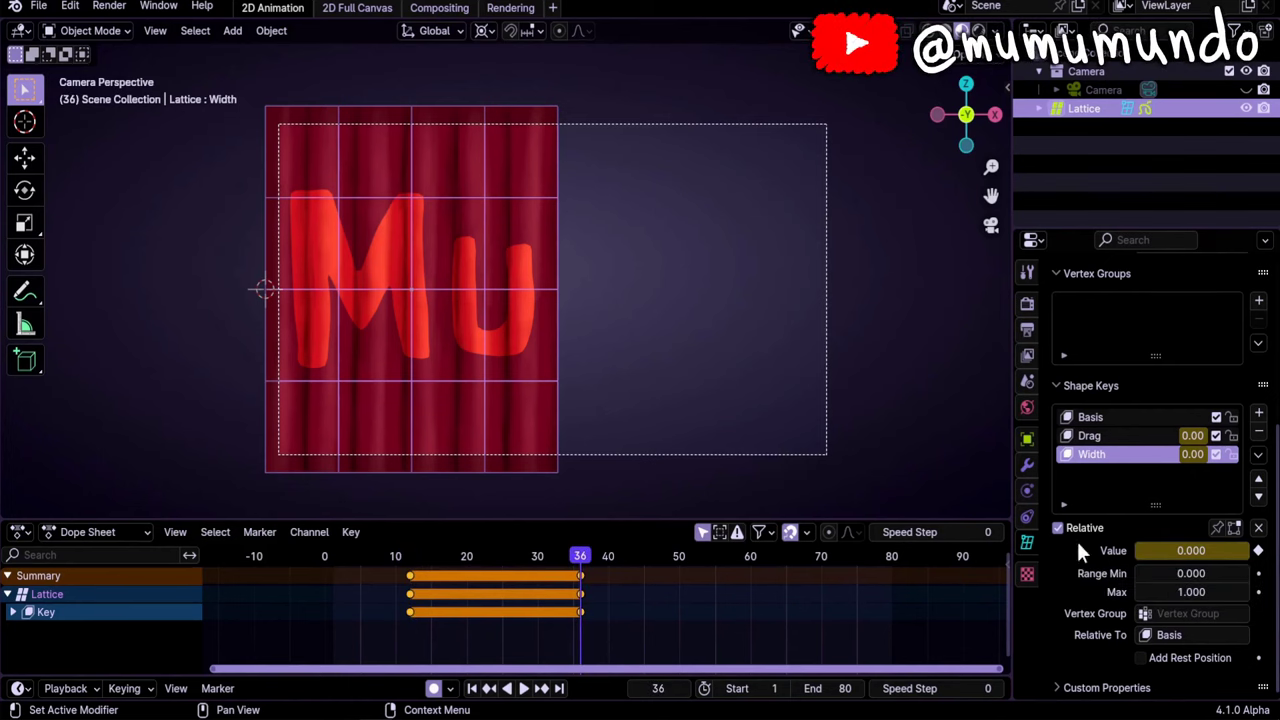
left_click_drag(1152, 547, 1248, 548)
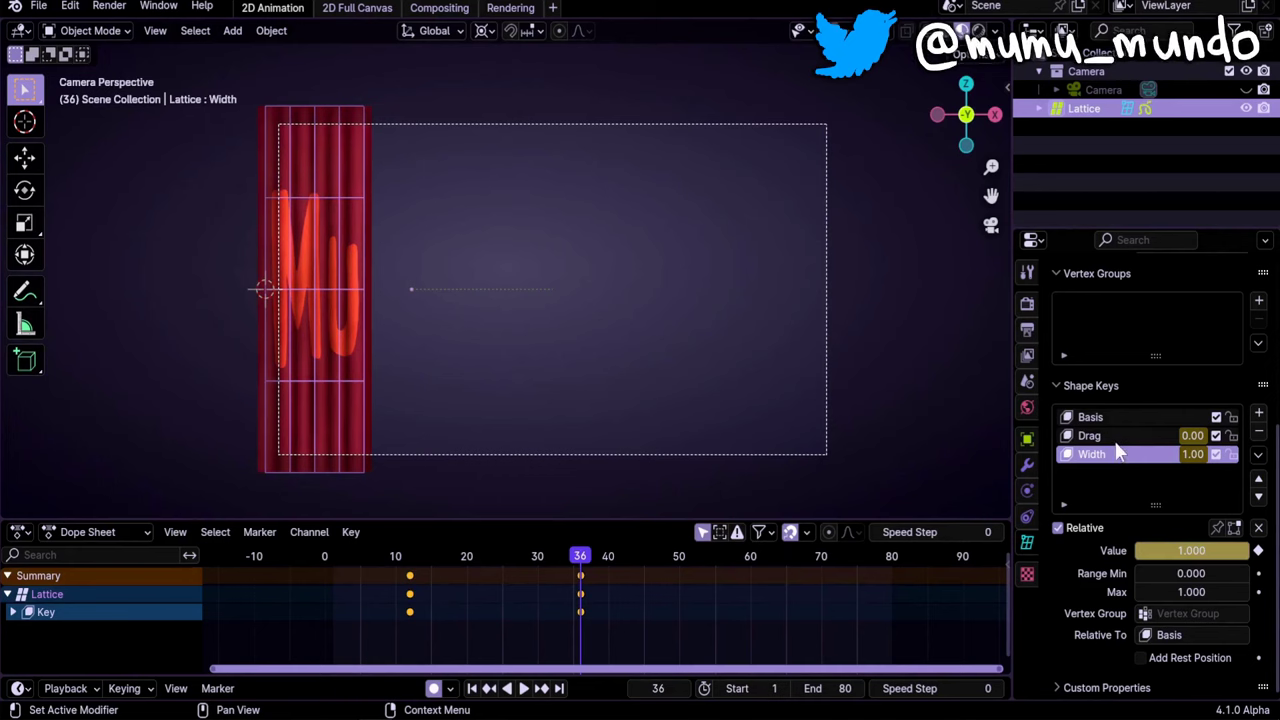
left_click(1112, 437)
left_click_drag(588, 583, 505, 567)
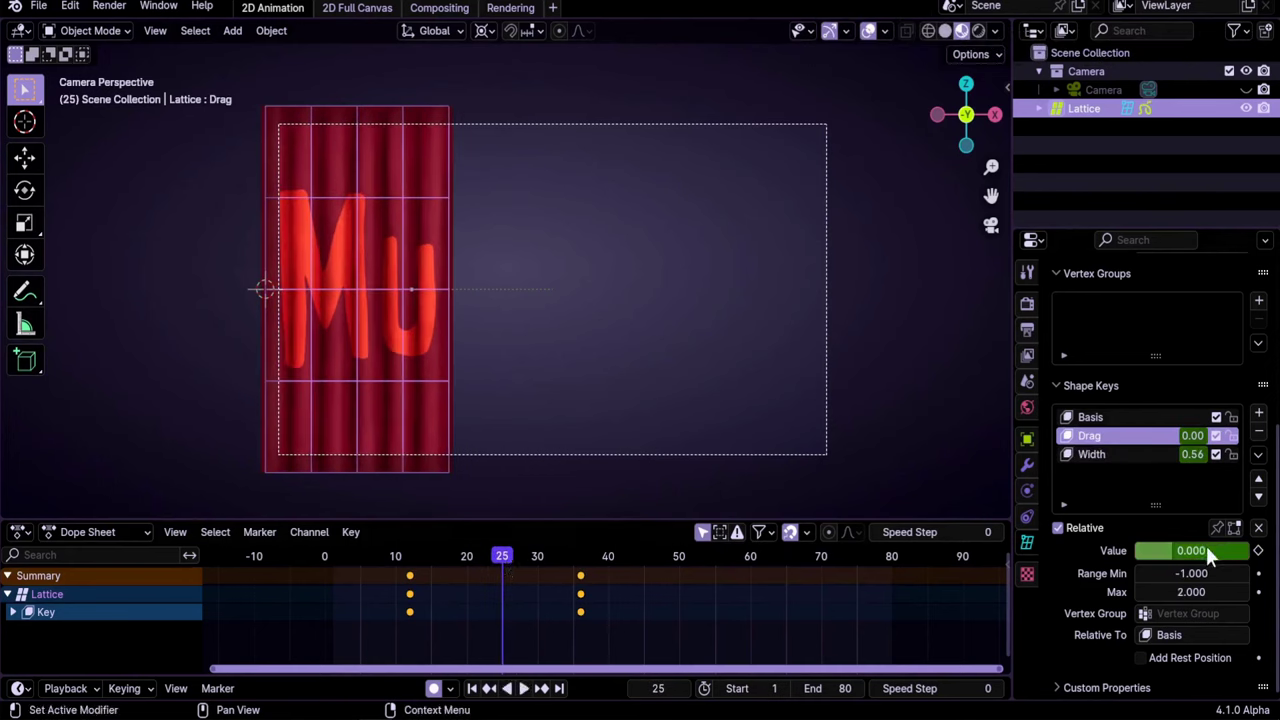
Set Drag to about 1.31 at frame 25, then play the animation from the start.
left_click_drag(1174, 549, 1238, 551)
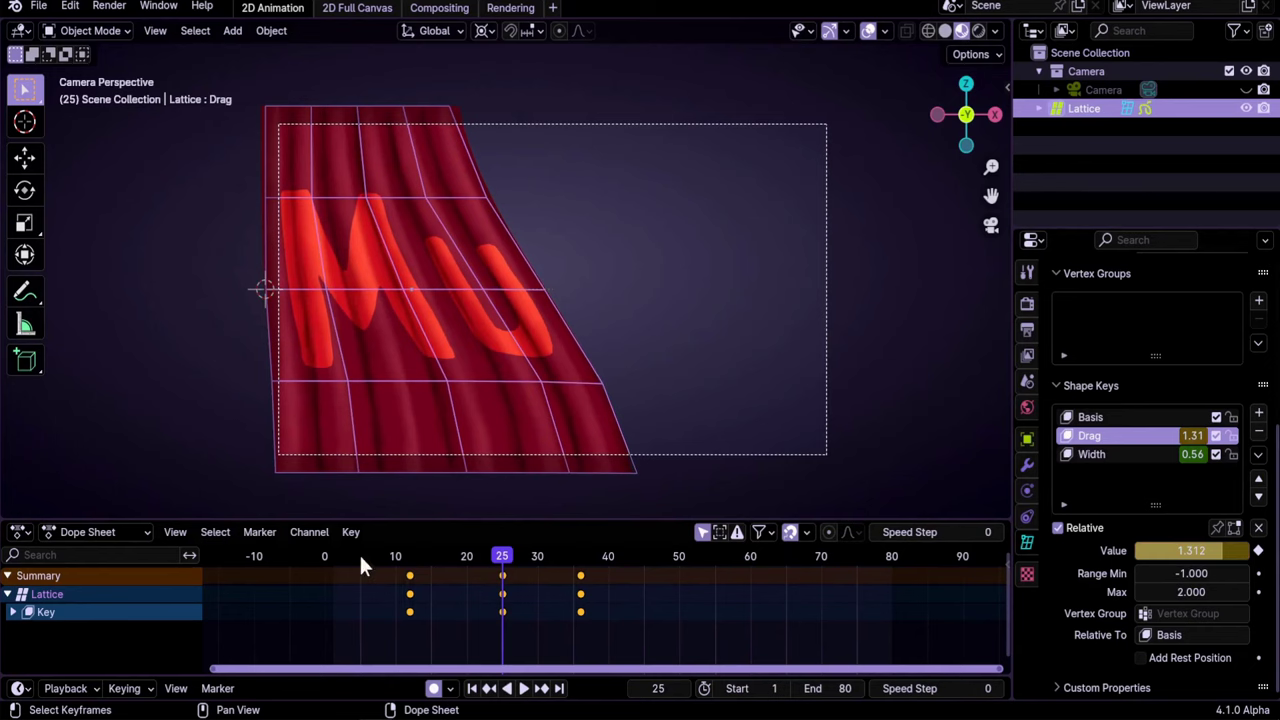
left_click(363, 563)
key("space")
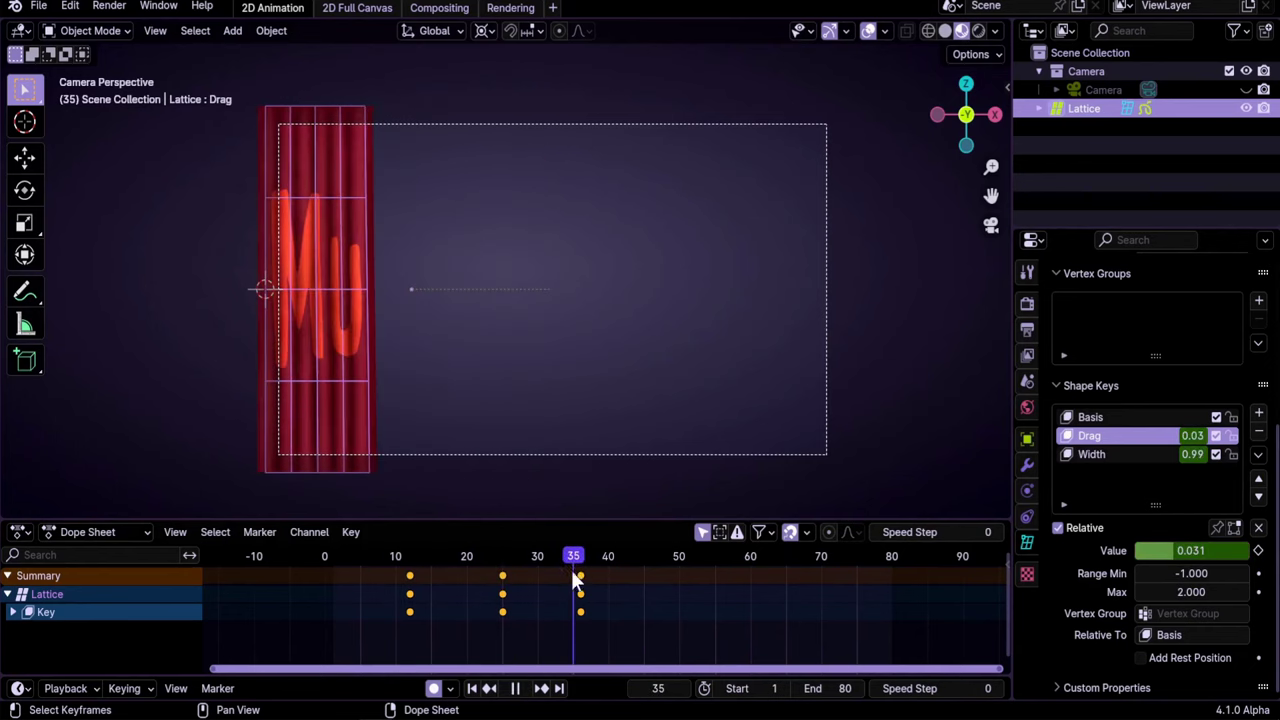
key("space")
left_click(672, 688)
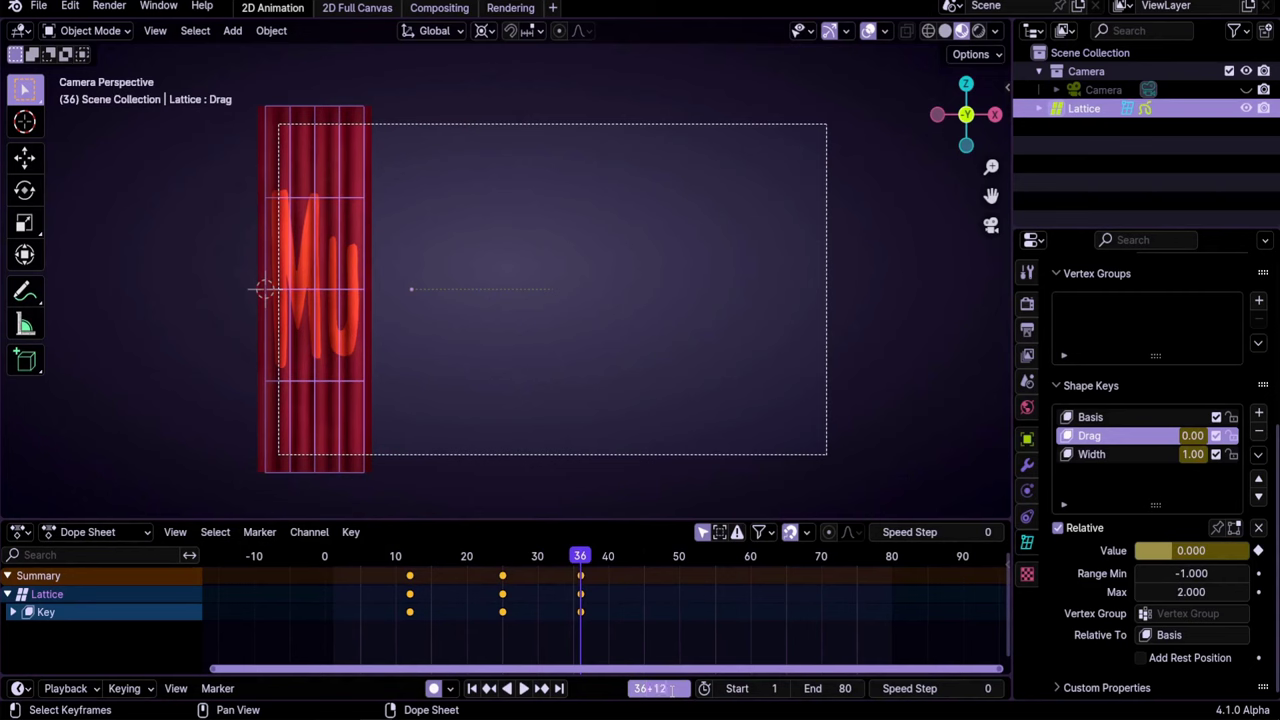
Duplicate the frame-36 Drag and Width keys to frame 48 to hold the squeeze.
type("+12")
key("Return")
left_click(13, 612)
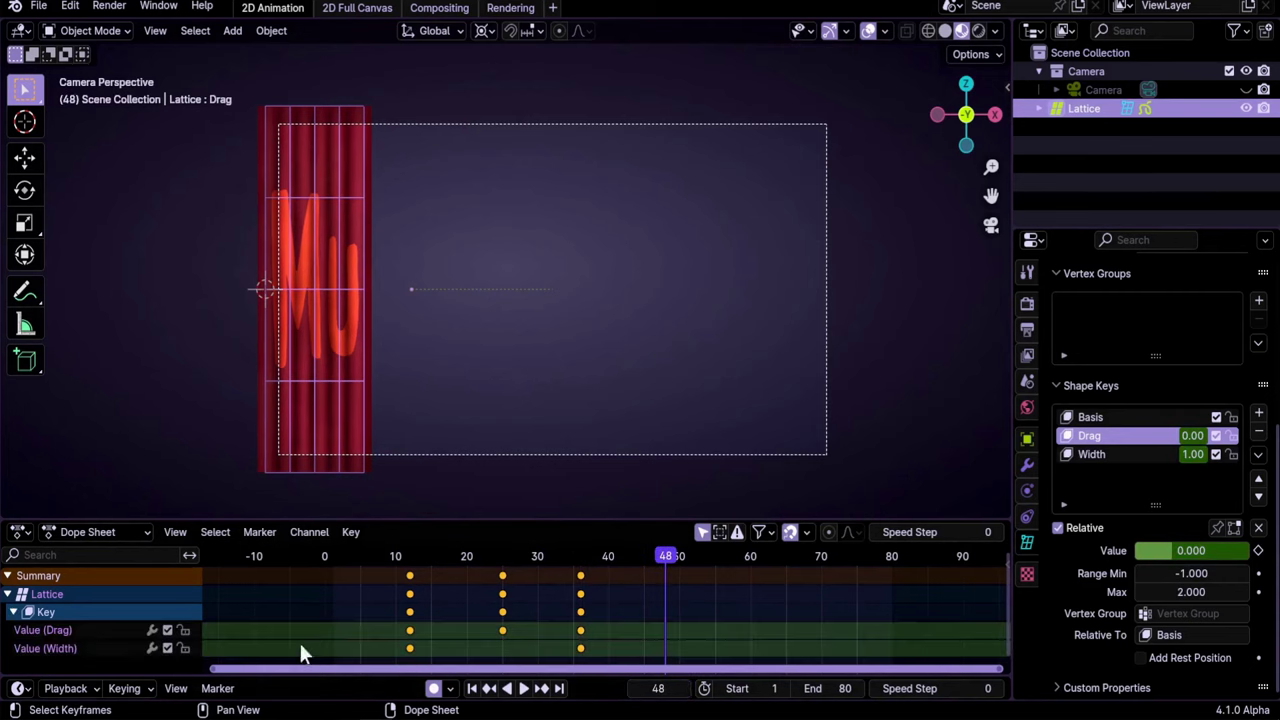
middle_click_drag(510, 660, 505, 632)
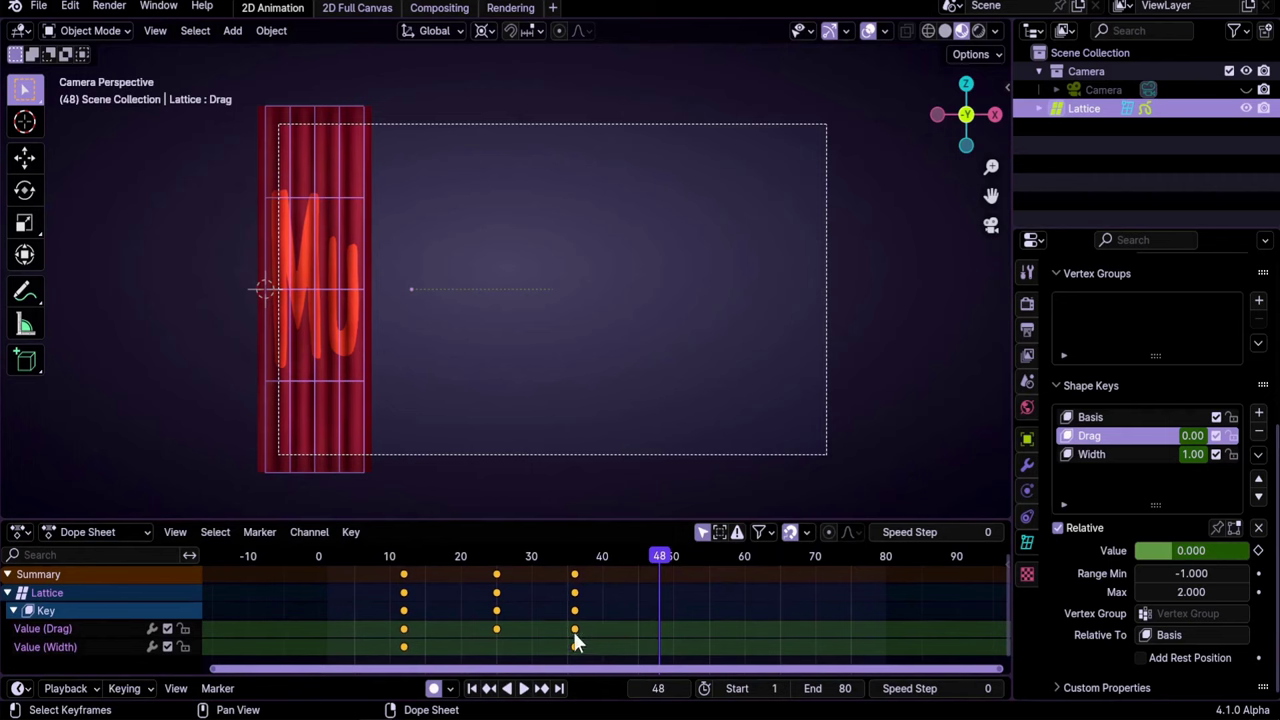
key("shift+d")
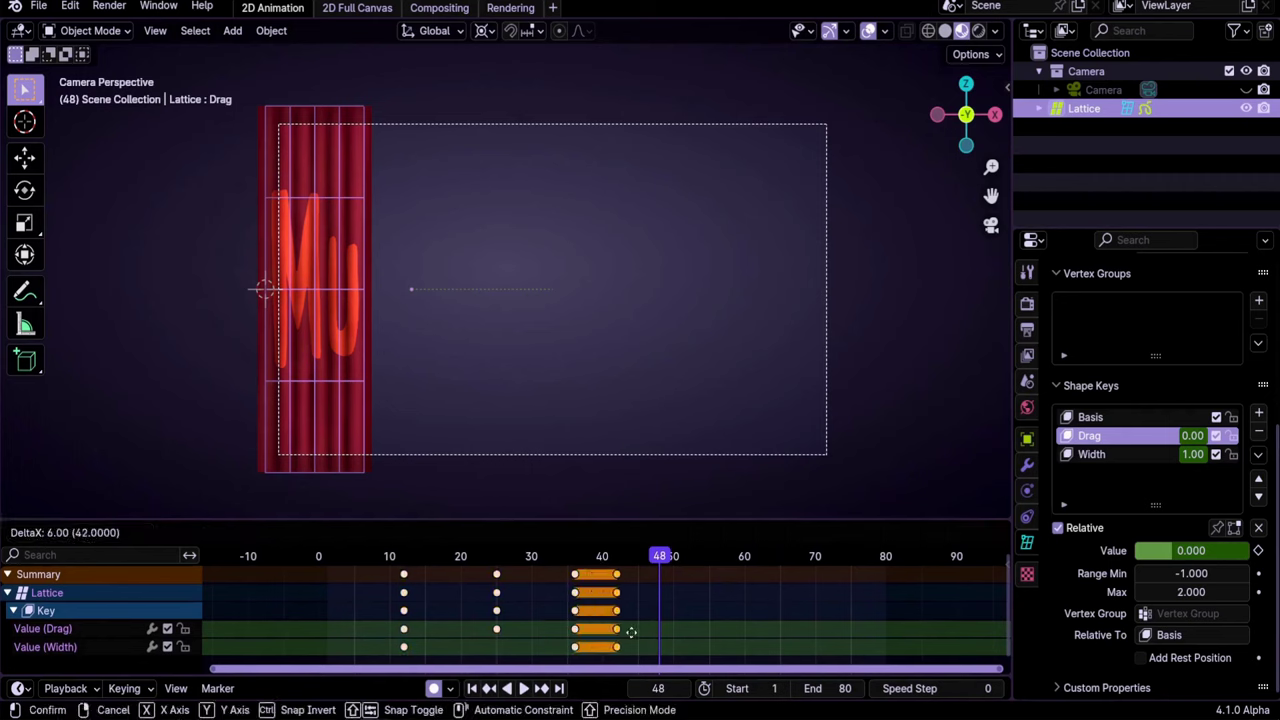
left_click(666, 629)
Duplicate the frame-12 keys to frame 72 and preview playback from frame 12.
left_click(660, 688)
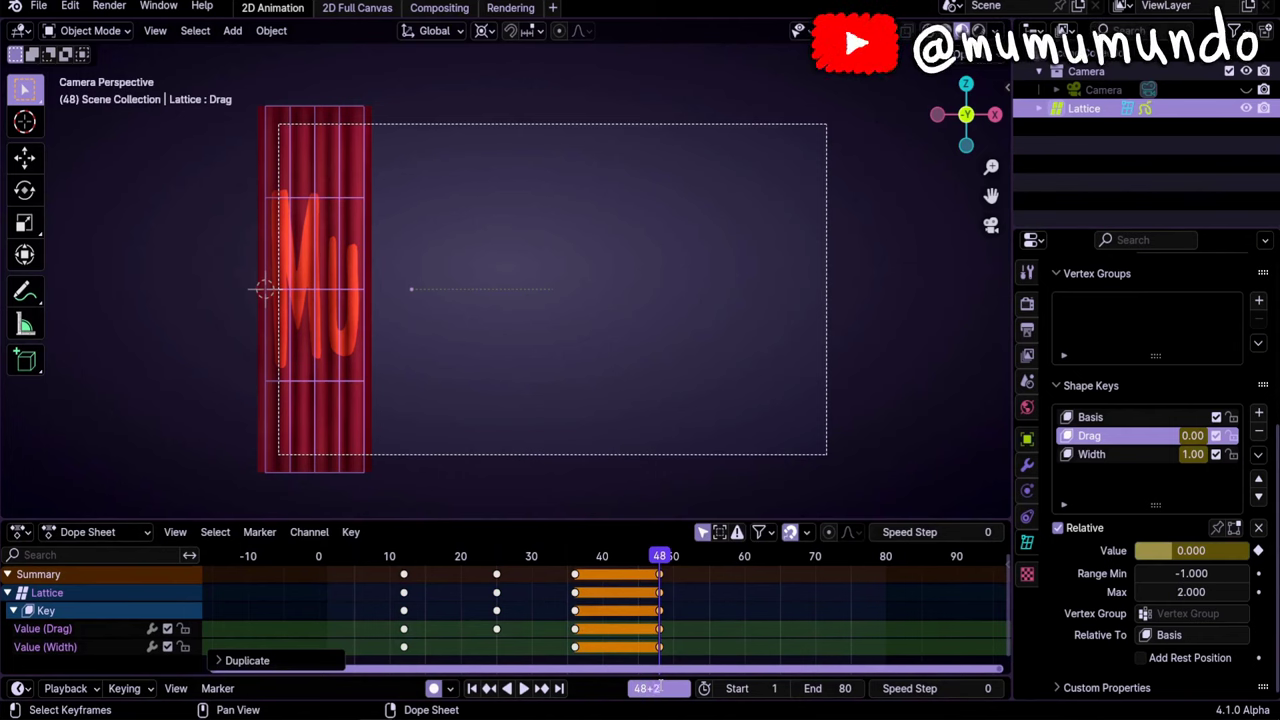
type("72")
key("Return")
left_click(403, 629, "alt")
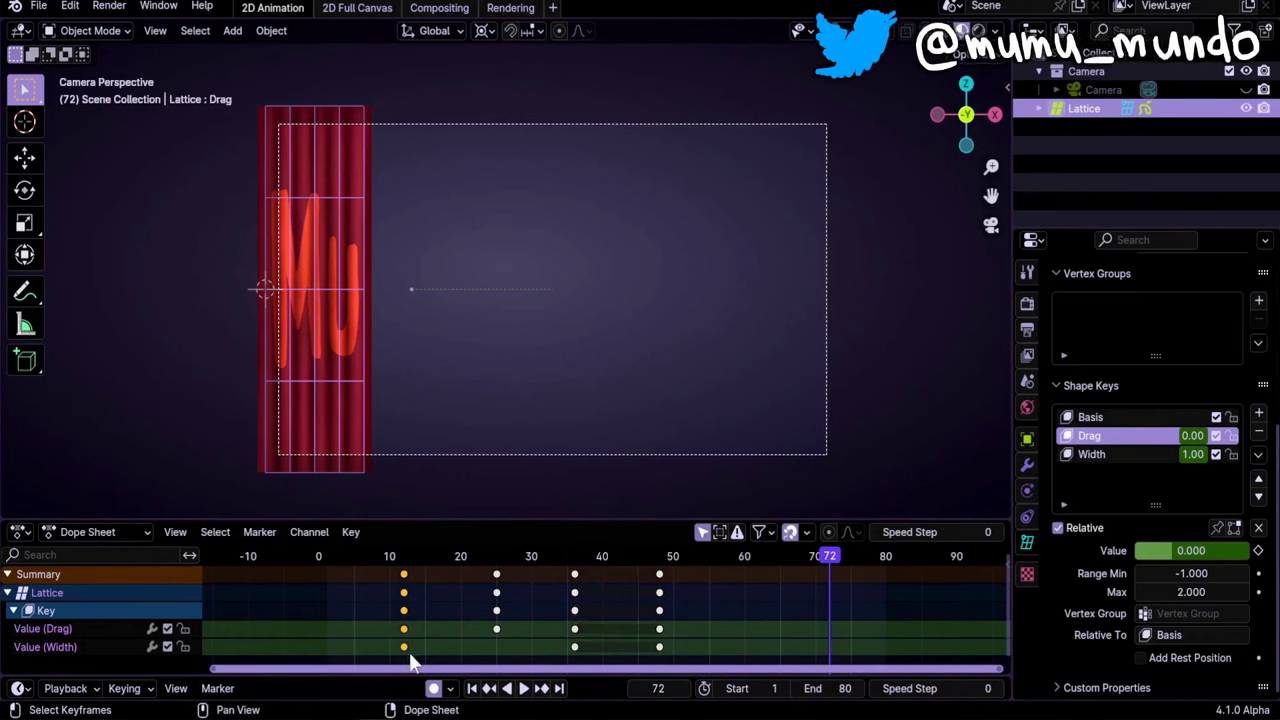
key("shift+d")
left_click(866, 640)
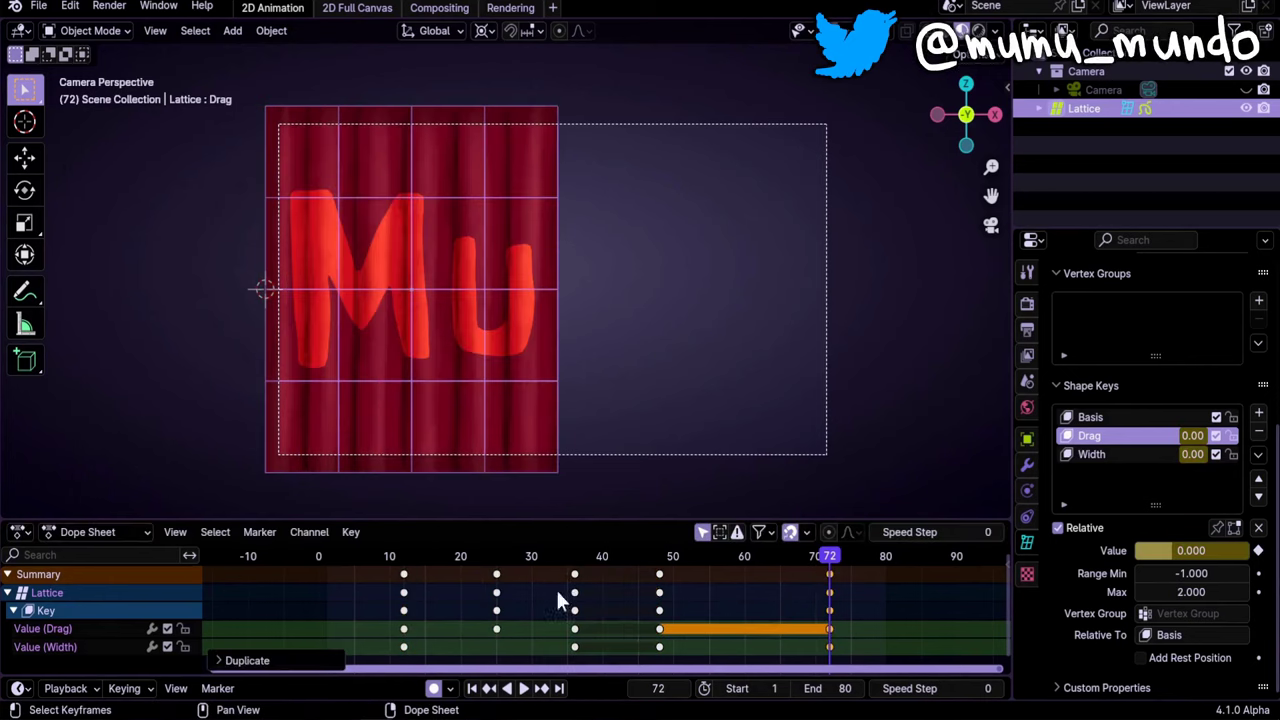
left_click(405, 562)
key("space")
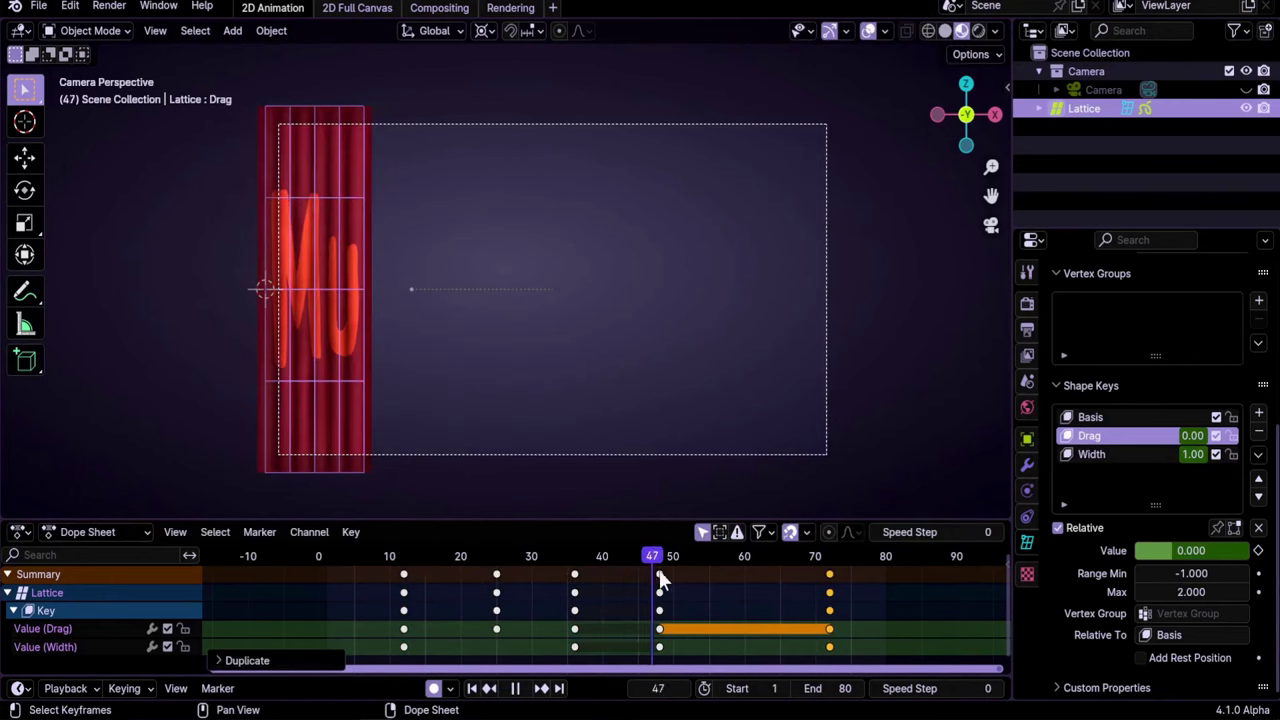
Keyframe Drag at -1 on frame 61 and preview the curtain swing through frame 80.
left_click_drag(705, 585, 753, 594)
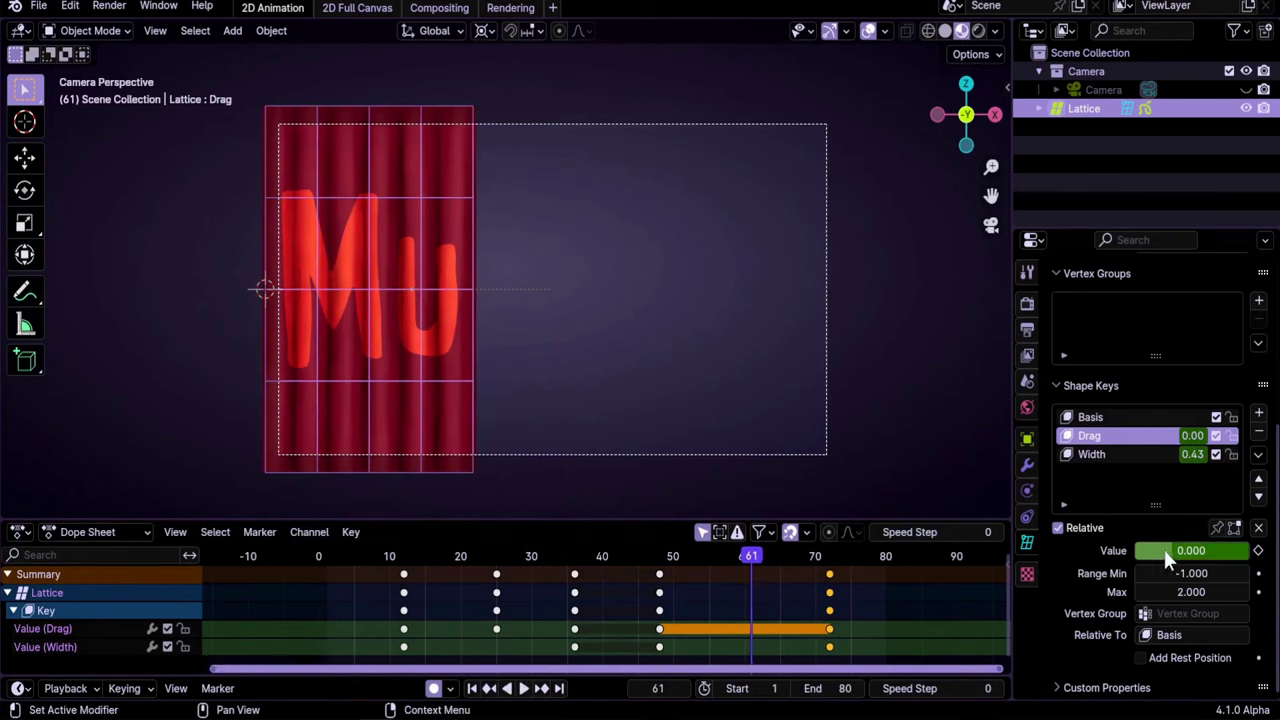
left_click_drag(1190, 550, 1110, 550)
key("ctrl+shift+space")
left_click_drag(396, 558, 705, 603)
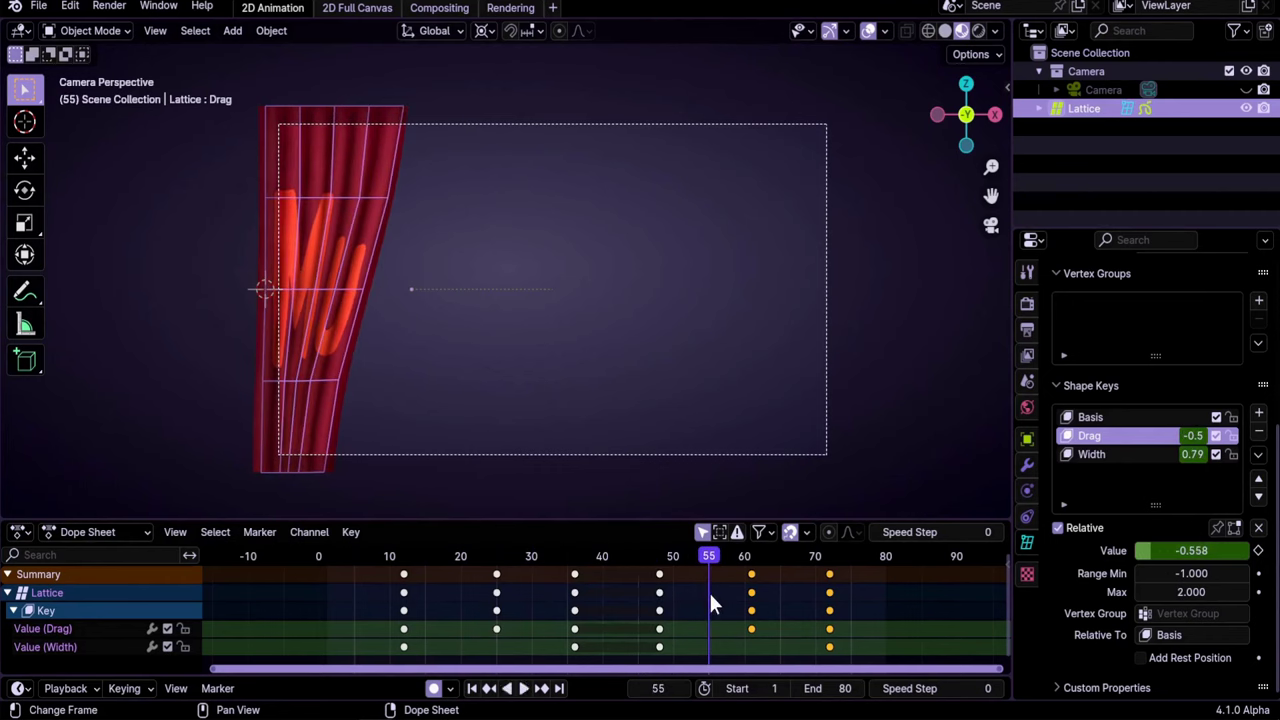
key("space")
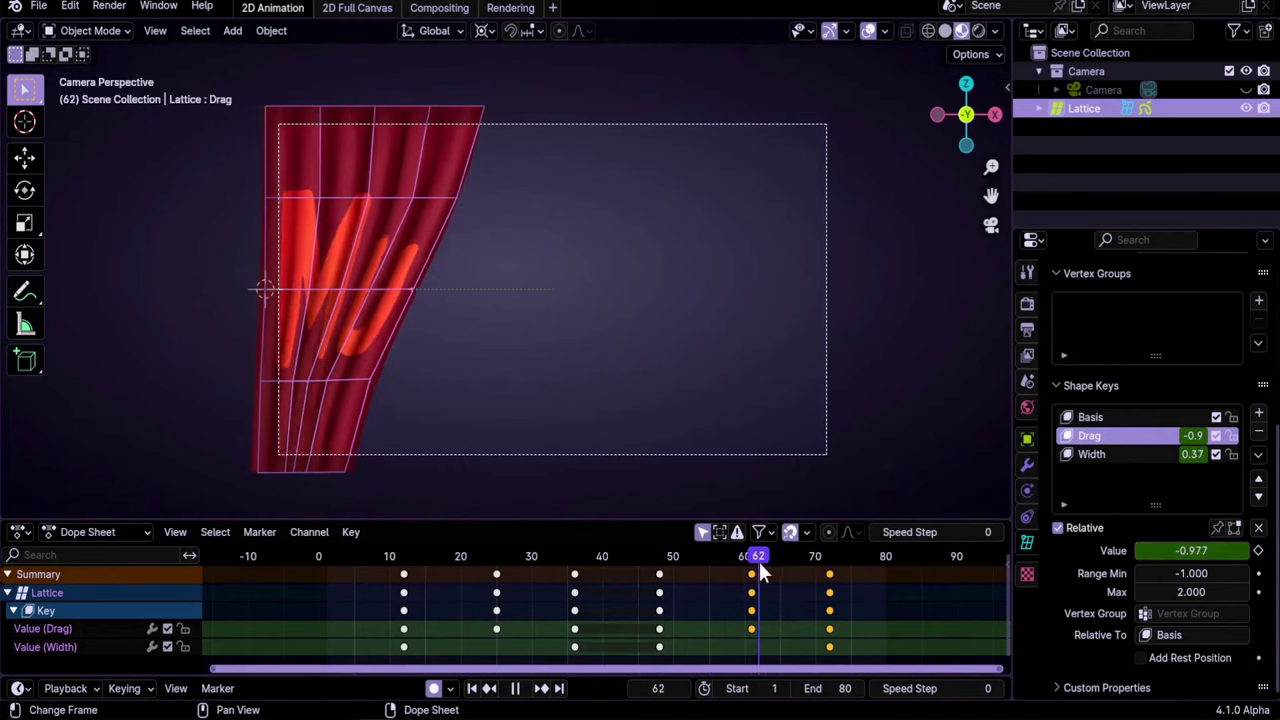
key("space")
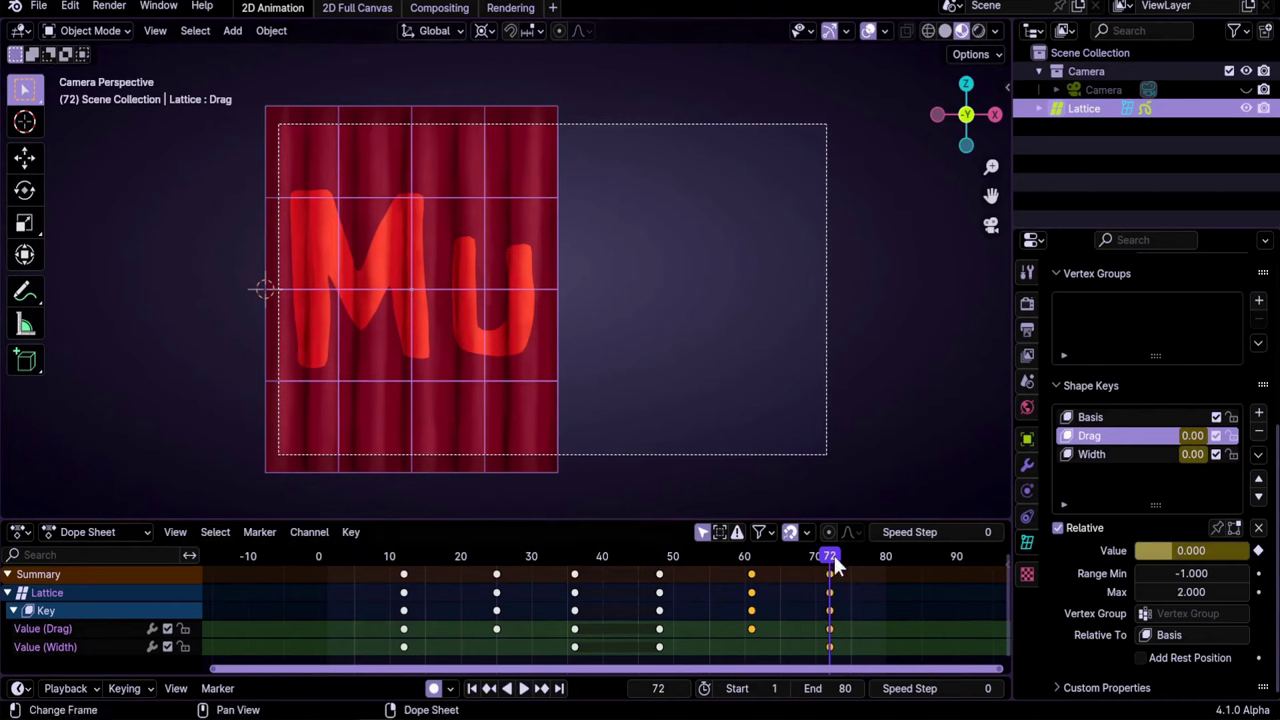
key("space")
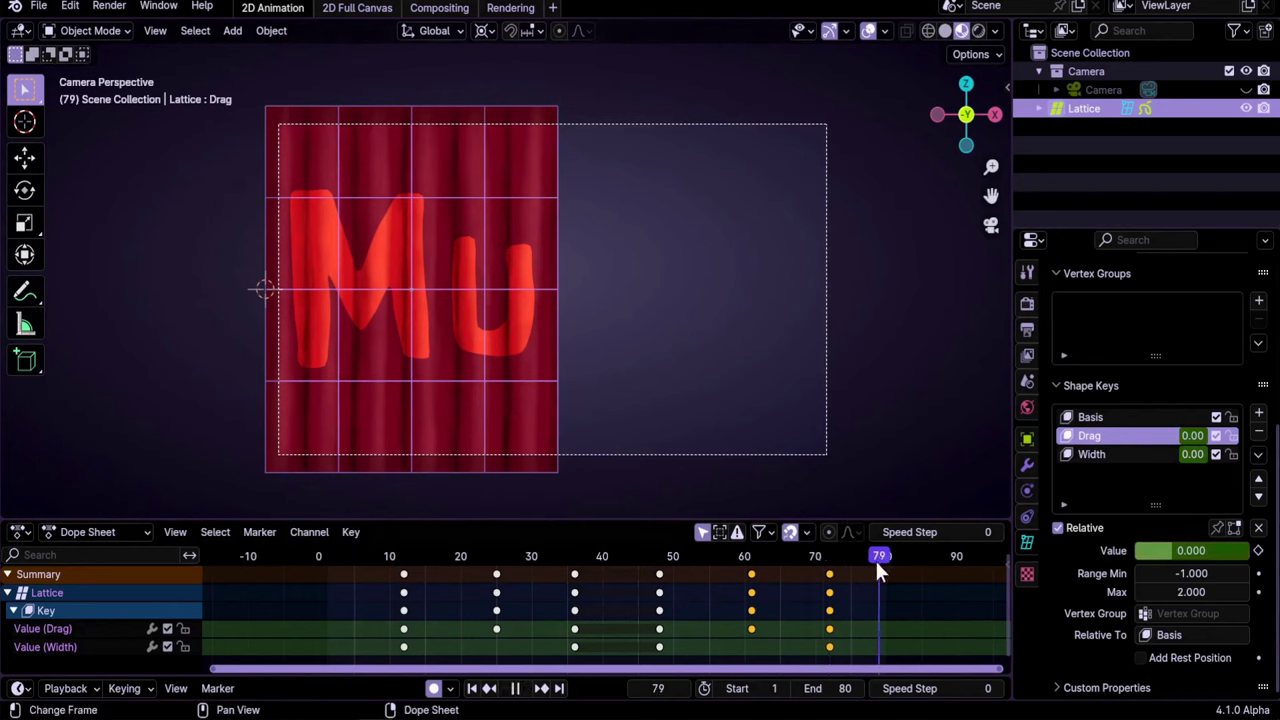
key("space")
Set the animation's end frame to 90.
left_click(830, 691)
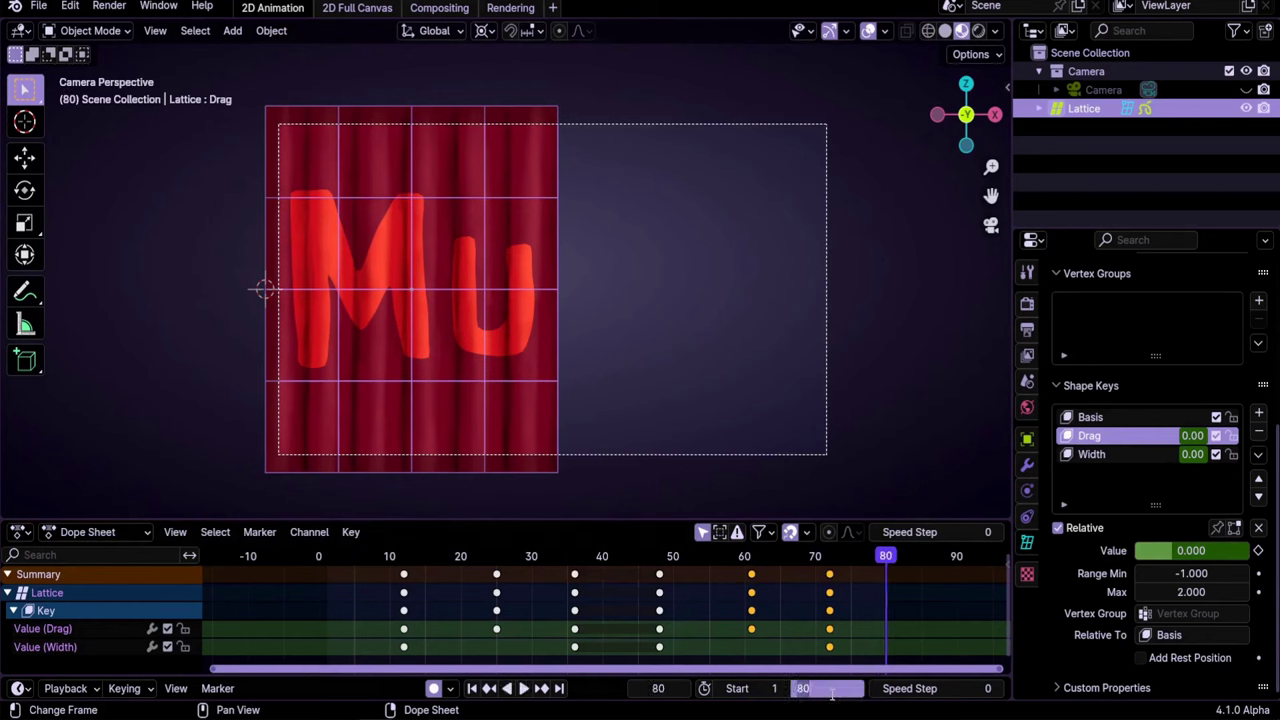
type("90")
key("Return")
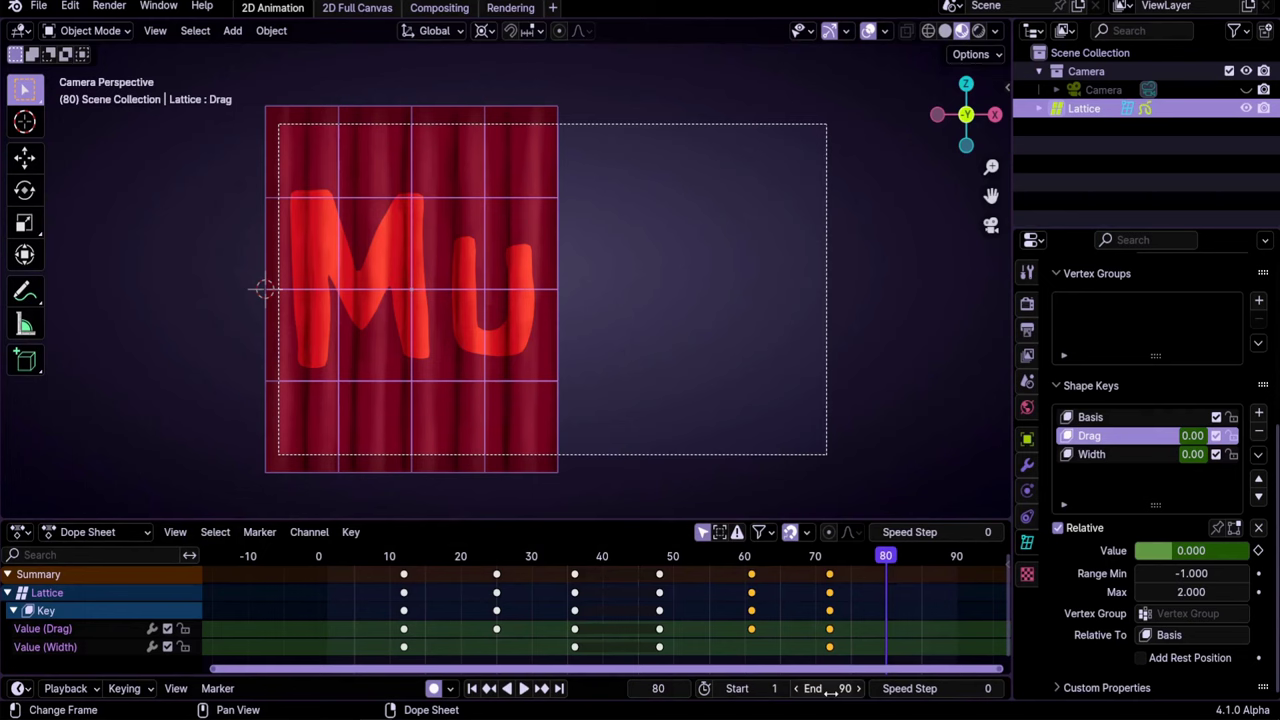
Move the Drag key from frame 72 to 80 and re-key Drag near 0.22 at frame 72.
left_click(68, 630)
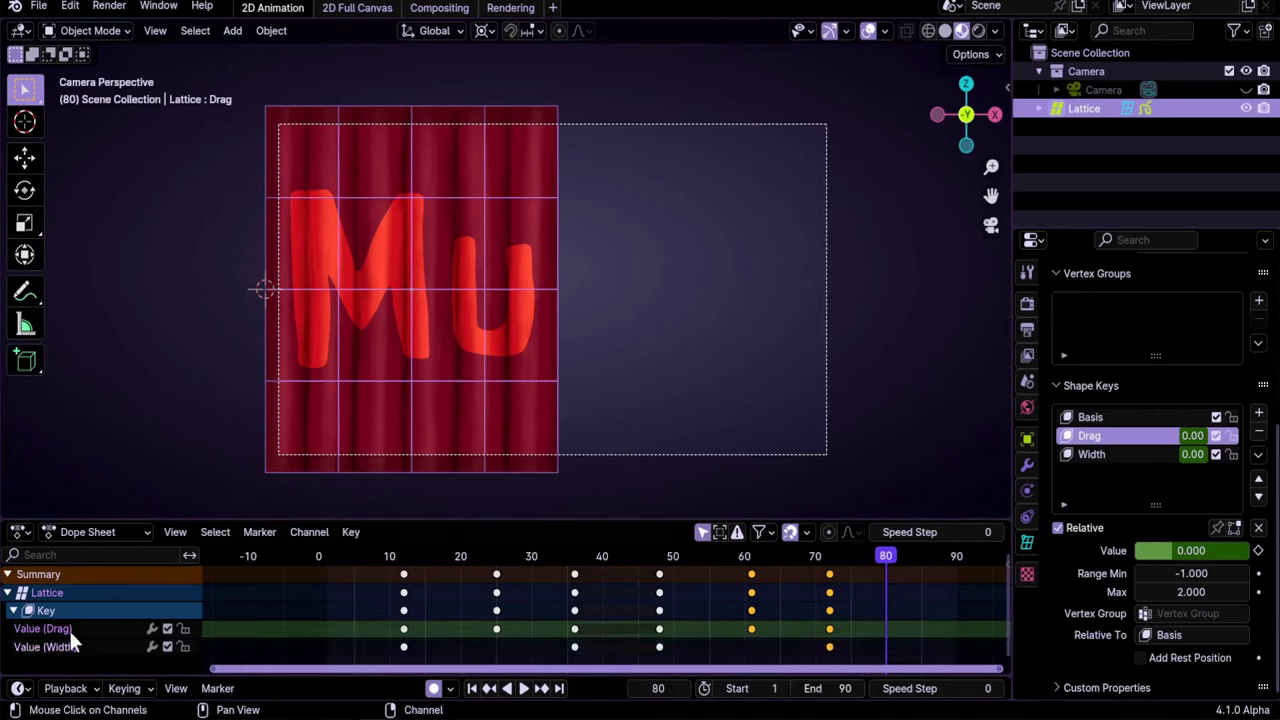
left_click_drag(835, 628, 892, 628)
left_click(829, 556)
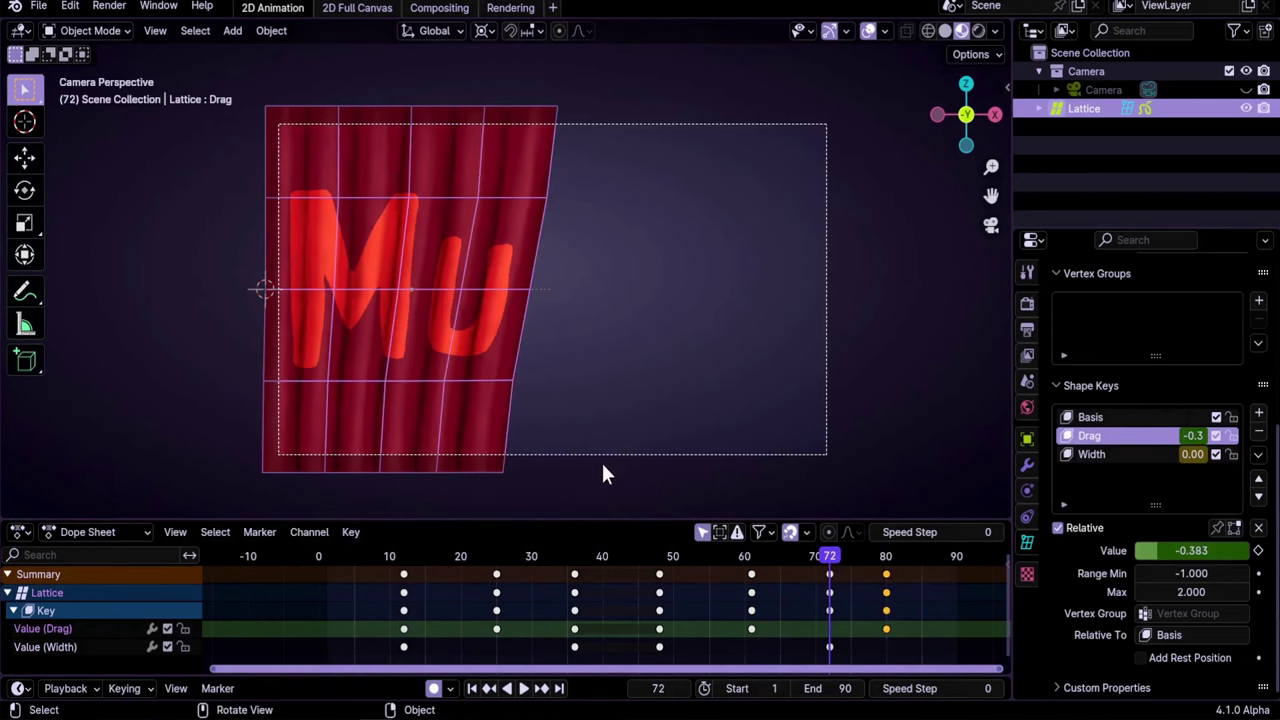
mouse_move(830, 556)
left_mouse_down()
mouse_move(879, 565)
mouse_move(829, 562)
left_mouse_up()
left_click_drag(1158, 551, 1244, 551)
key("i")
mouse_move(829, 556)
left_mouse_down()
mouse_move(810, 566)
mouse_move(852, 566)
left_mouse_up()
left_click_drag(895, 562, 333, 568)
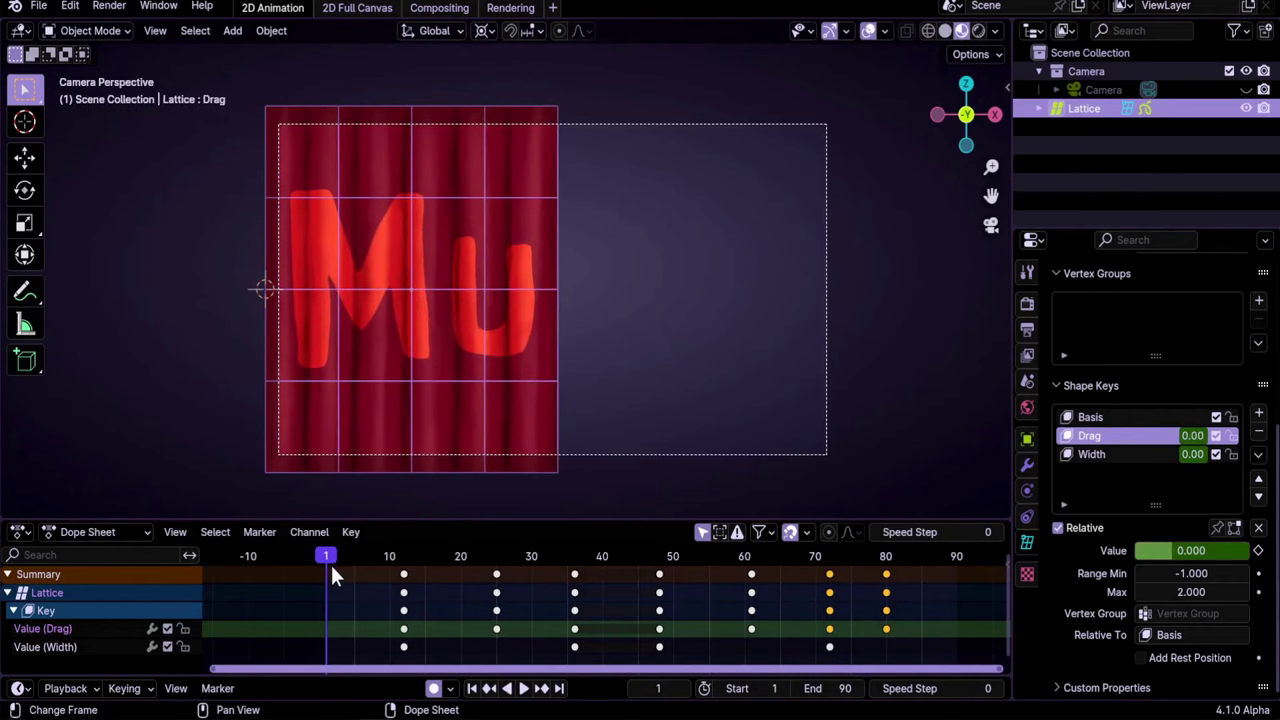
Duplicate Curtain1 as Curtain1.001 and place it right of the original along X.
left_click(533, 416)
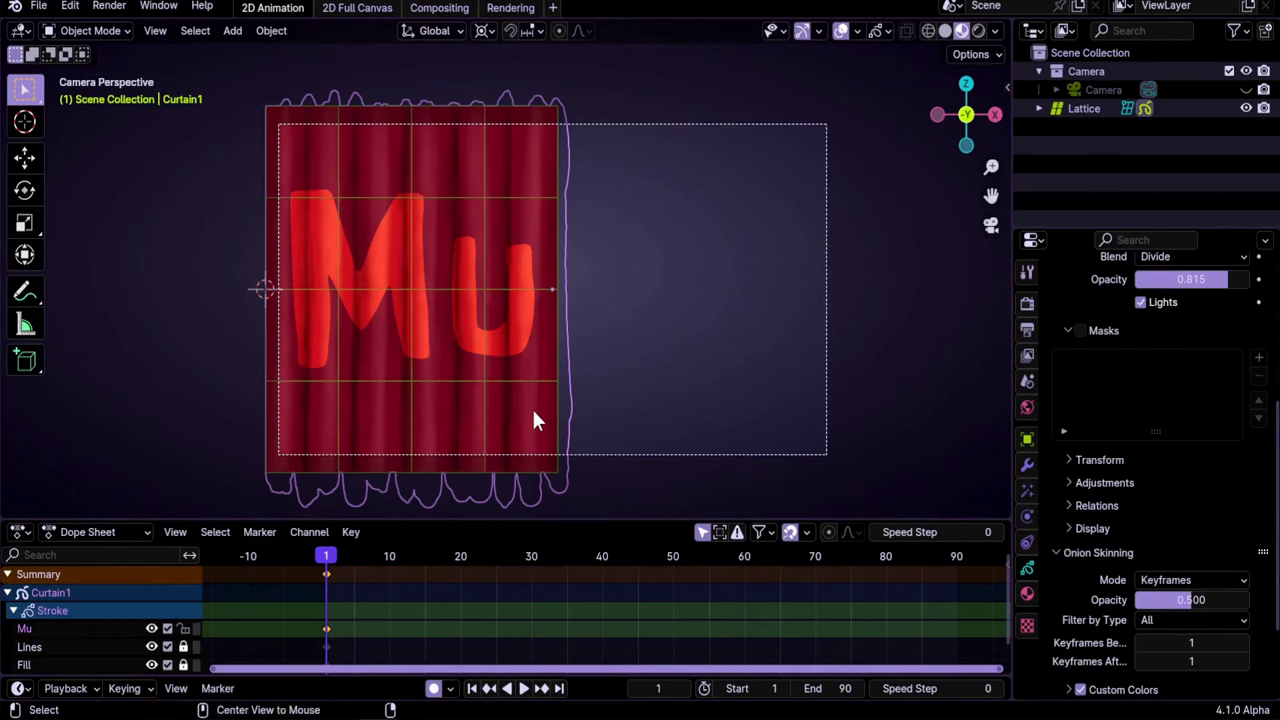
key("shift+d")
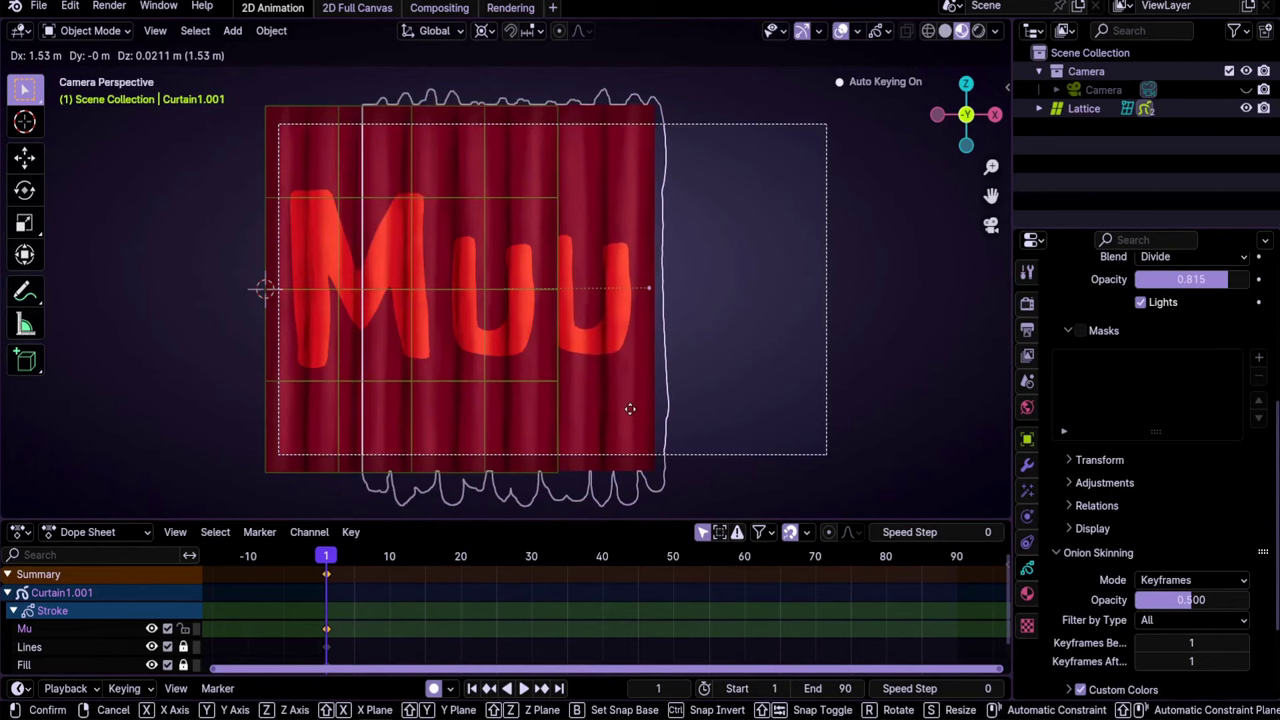
key("x")
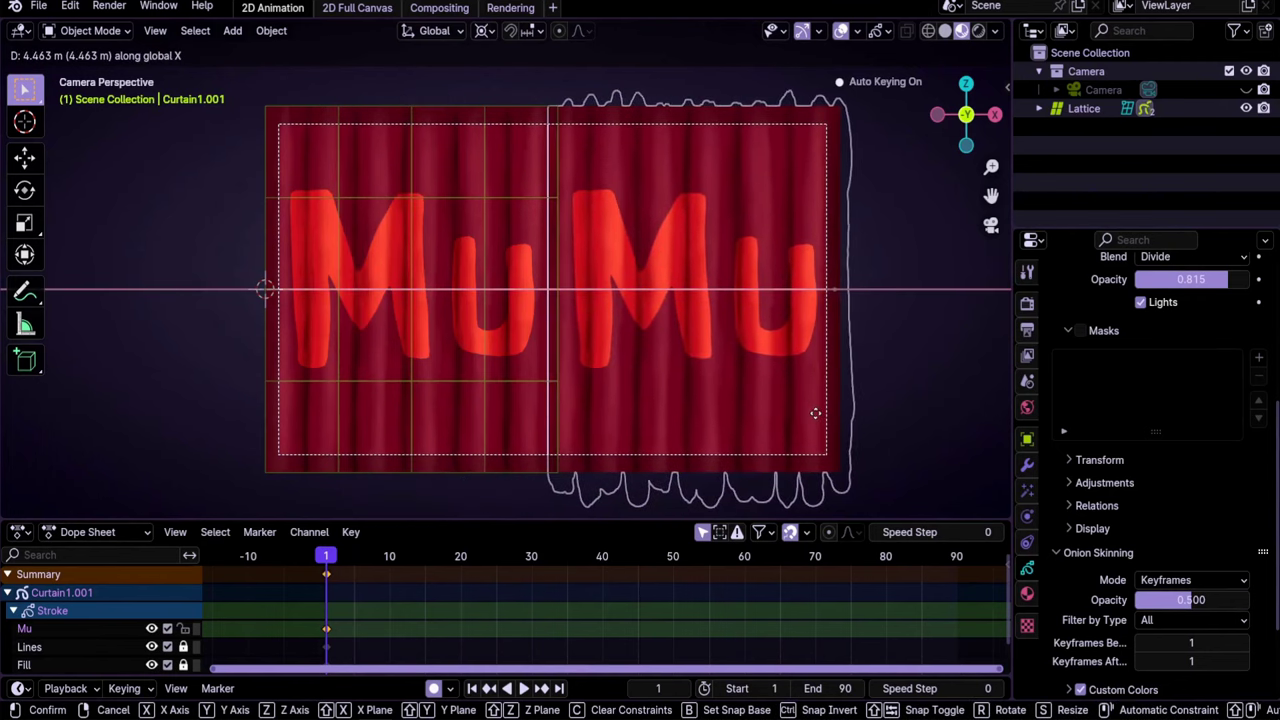
left_click(815, 413)
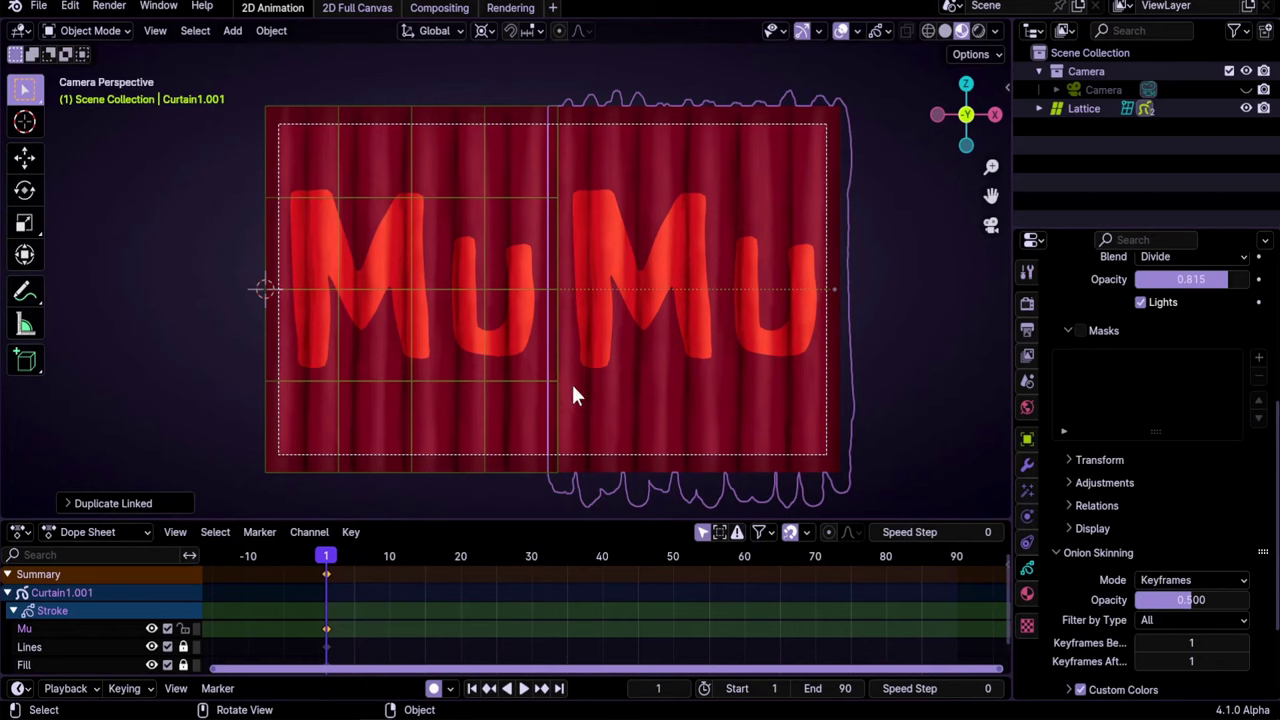
left_click(469, 383)
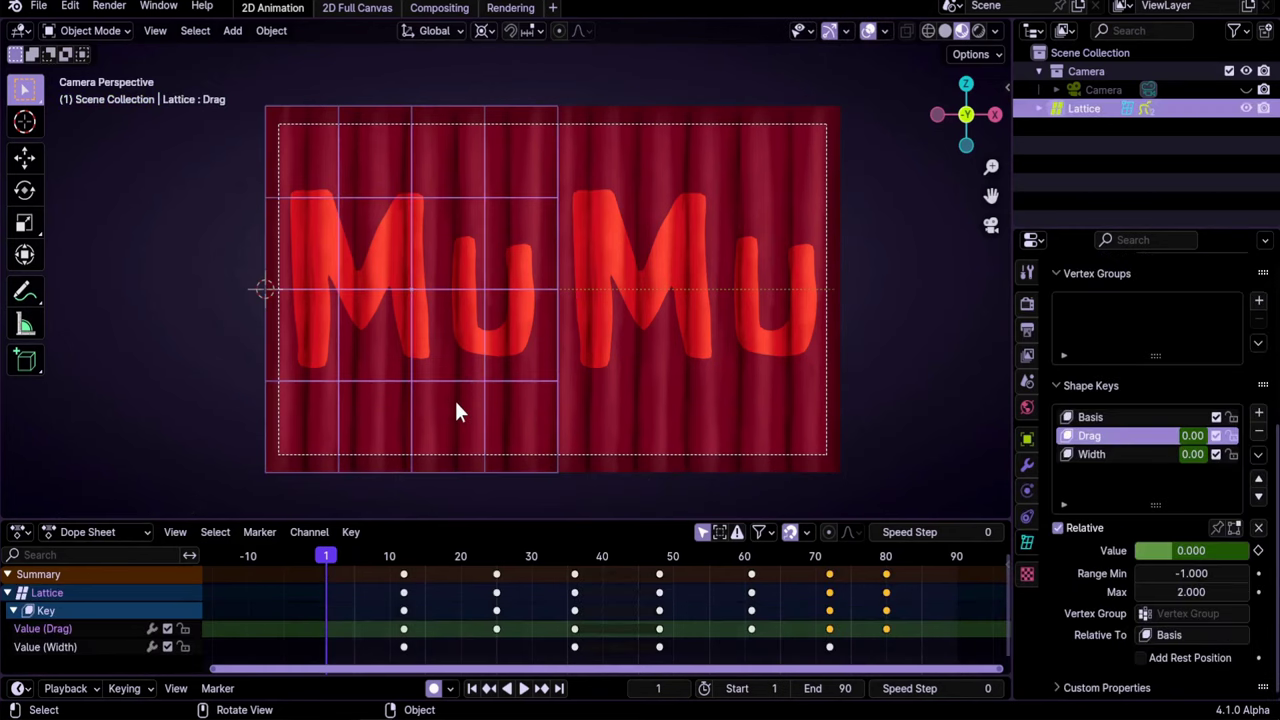
Duplicate the lattice in place and mirror the copy along X.
key("shift+d")
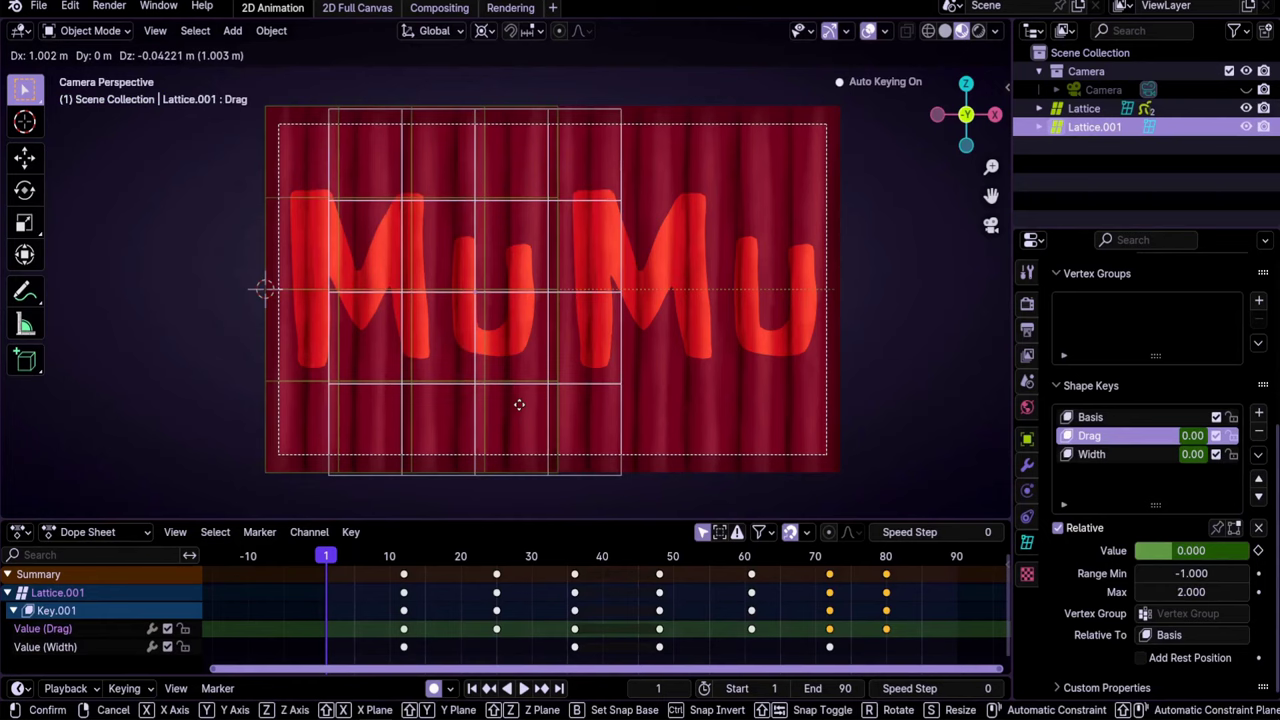
right_click(519, 404)
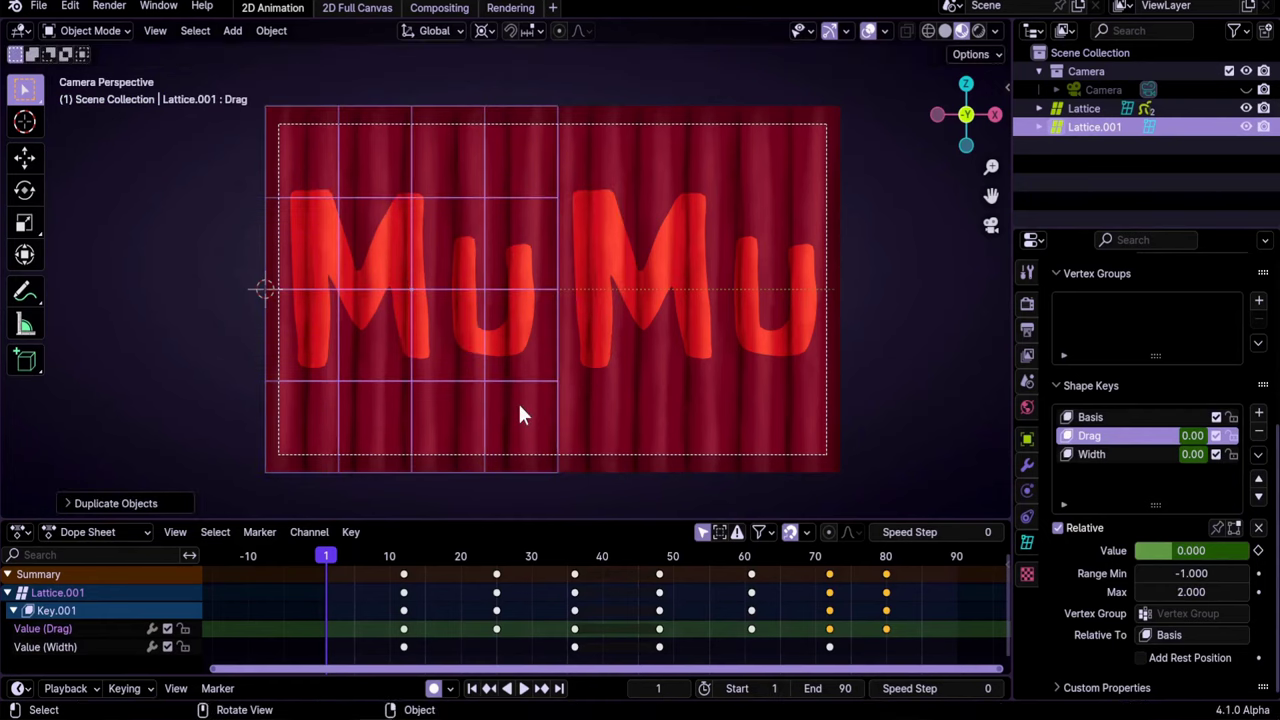
key("ctrl+m")
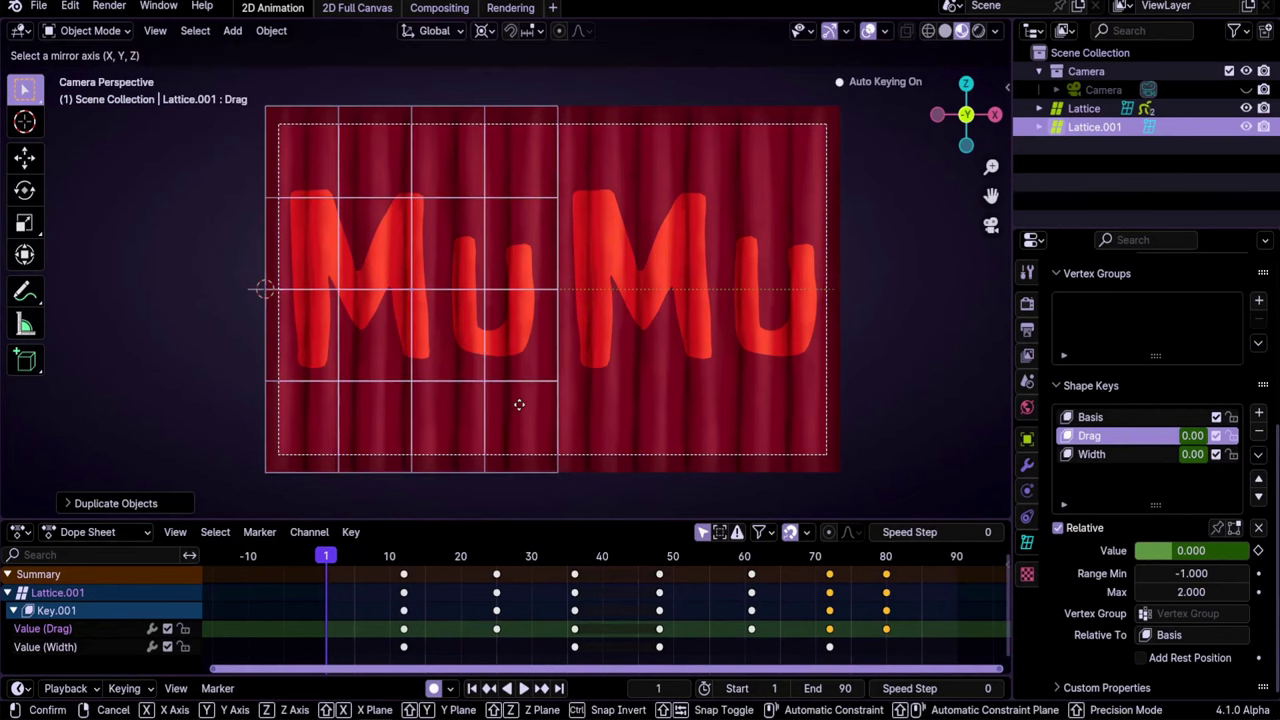
key("x")
key("Return")
Move Lattice.001 about 9 m right along X over the right-hand curtain.
key("g")
key("x")
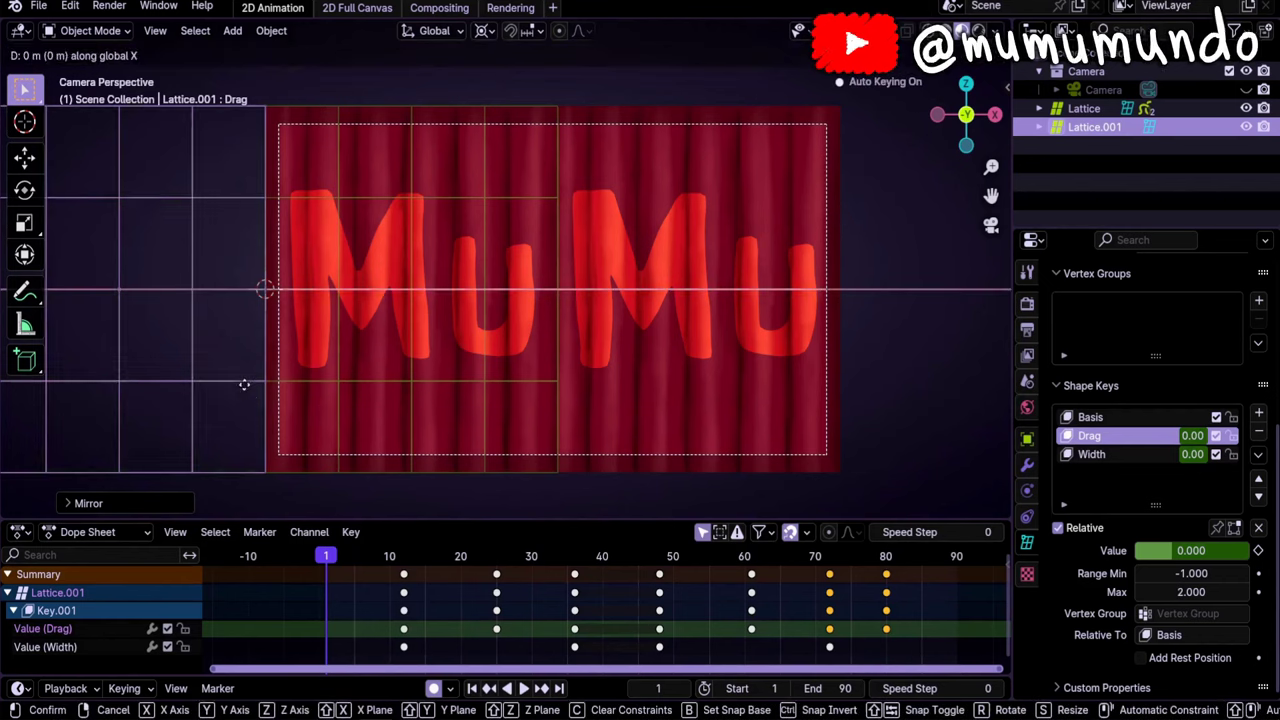
left_click(818, 357)
scroll(307, 320, "up", 8)
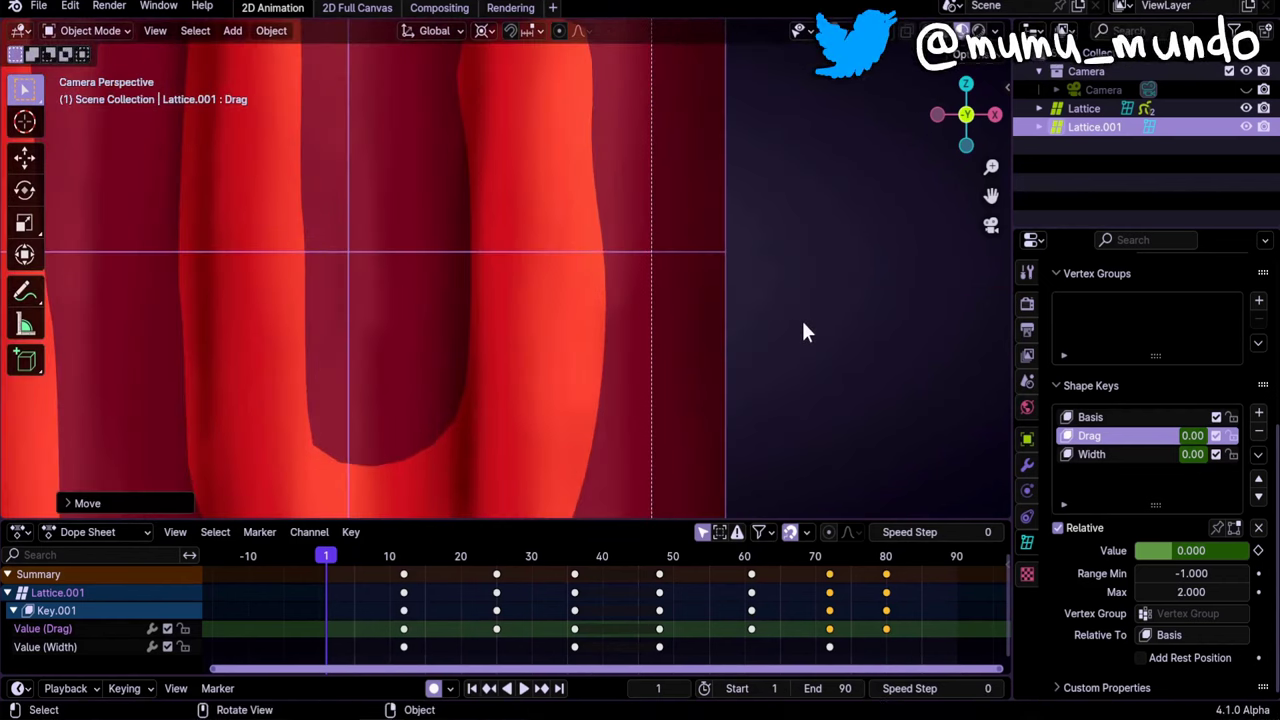
key("g")
key("x")
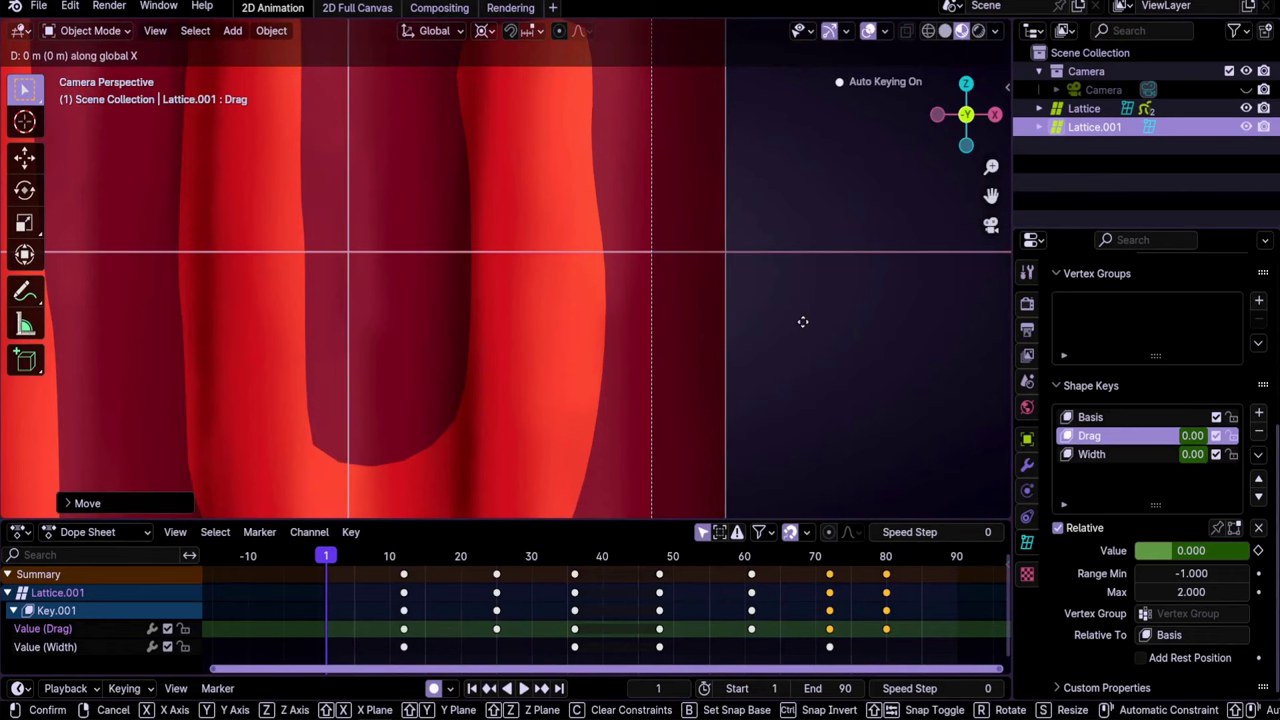
key("Escape")
Parent Curtain1.001 to Lattice.001 with lattice deform.
scroll(628, 291, "down", 8)
left_click(630, 298)
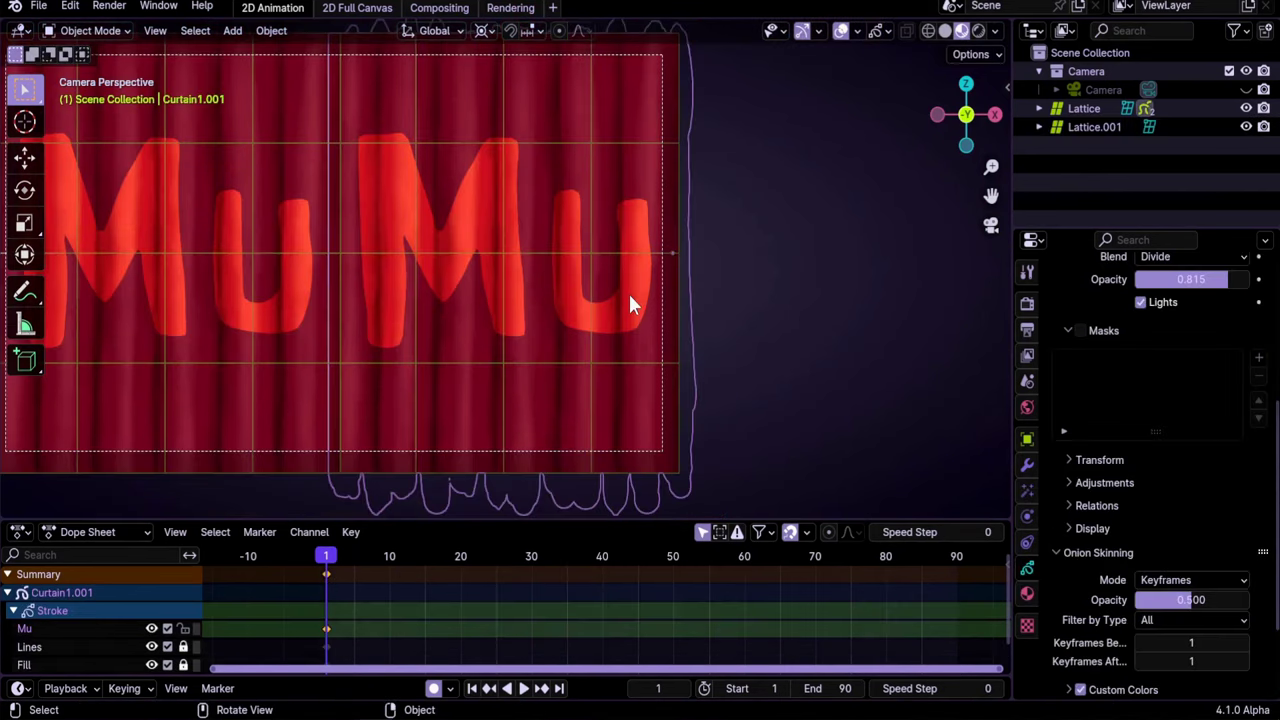
left_click(619, 364)
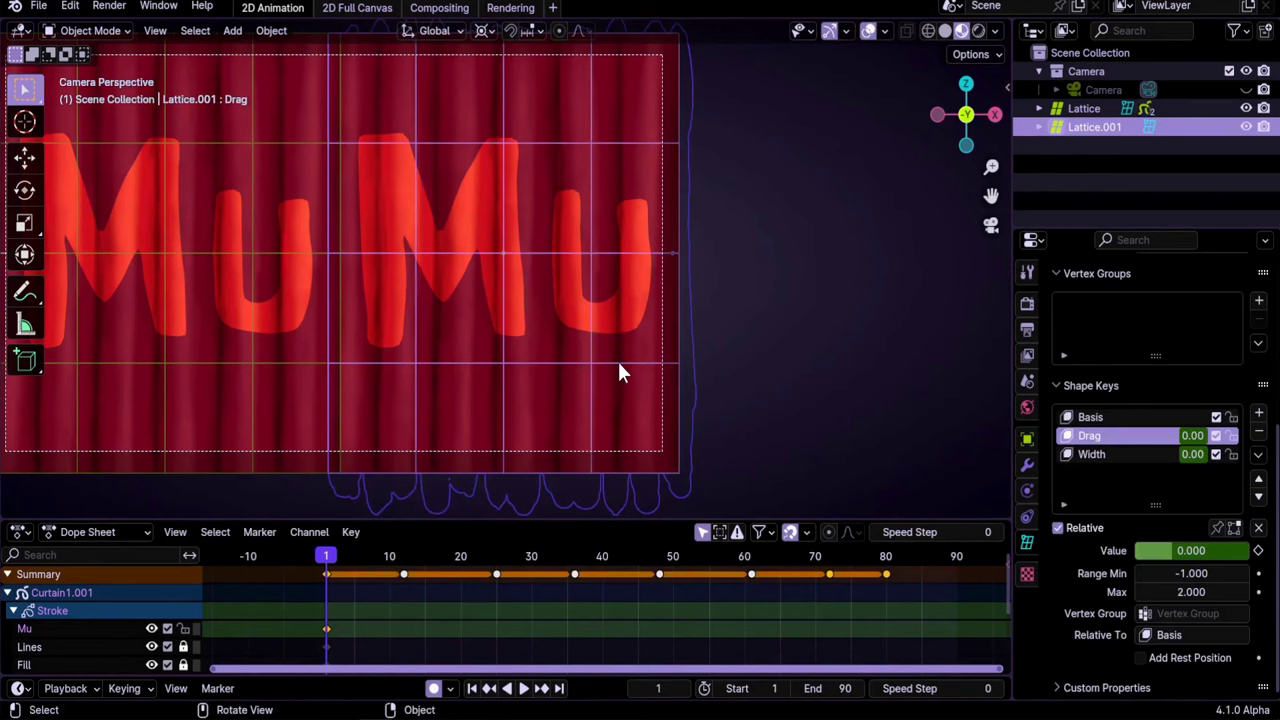
key("ctrl+p")
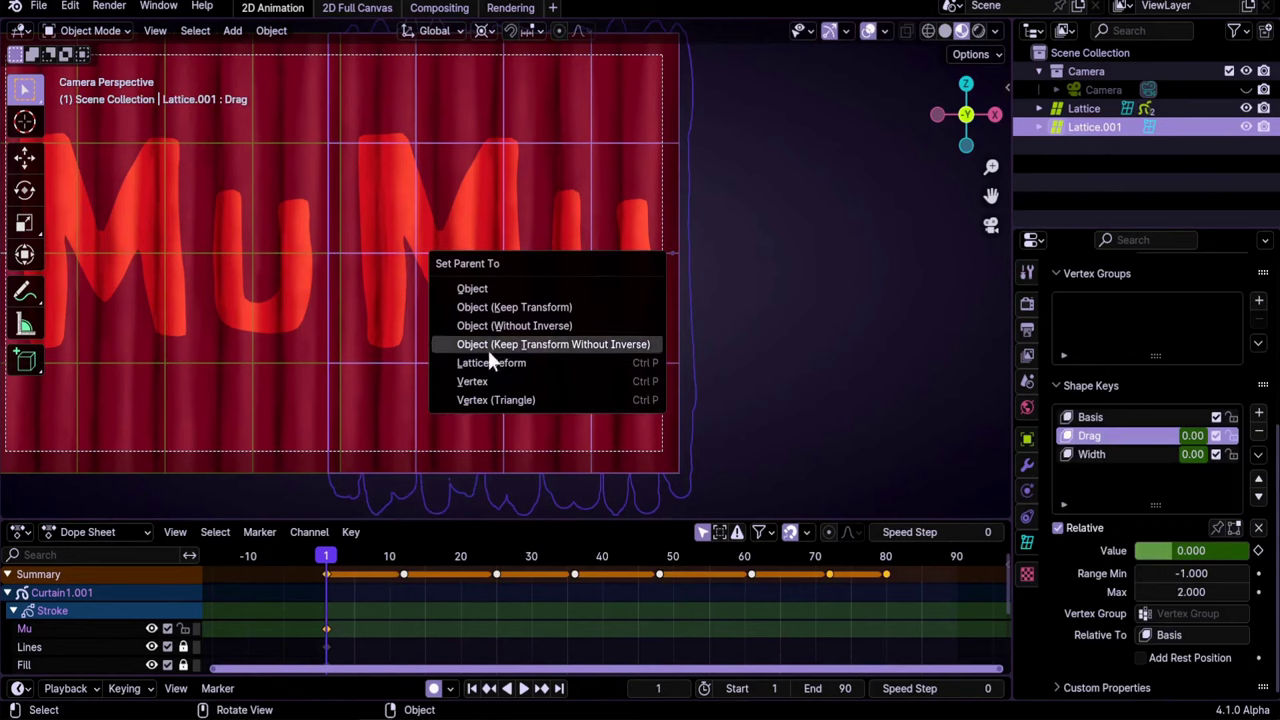
left_click(512, 362)
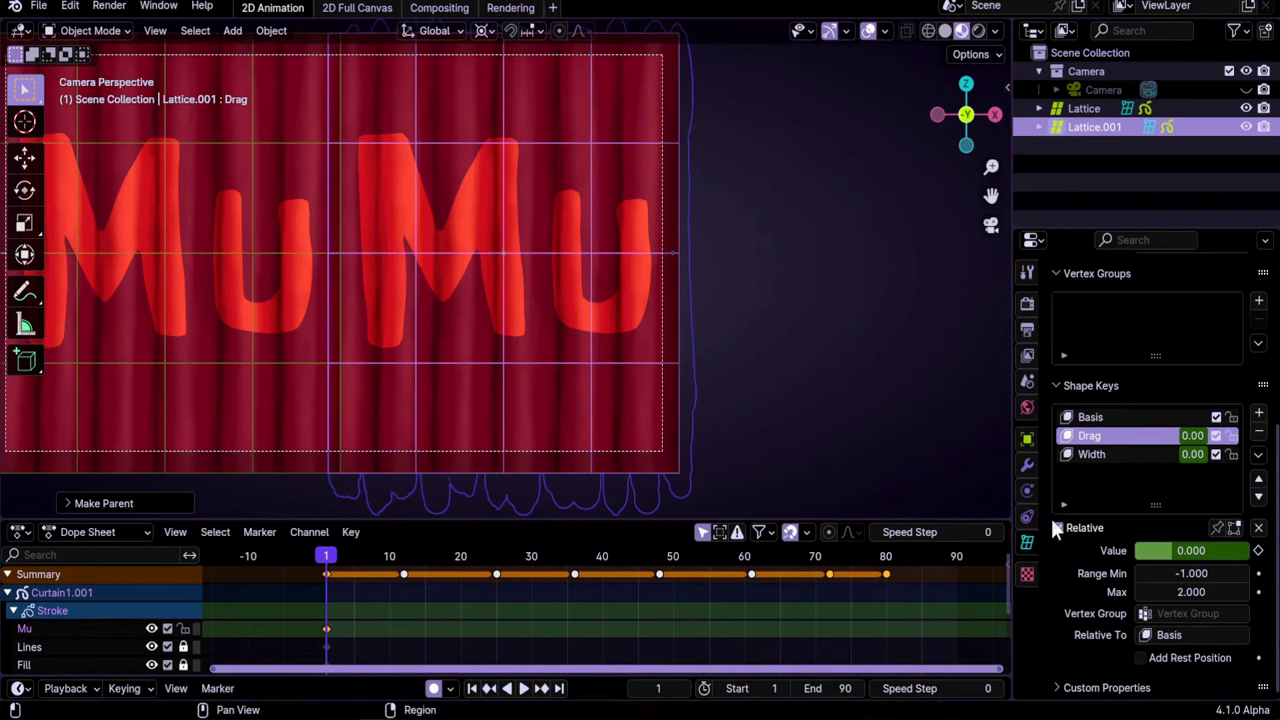
Set Curtain1.001's Lattice modifier Object to Lattice.001 and play the animation to check.
left_click(642, 414)
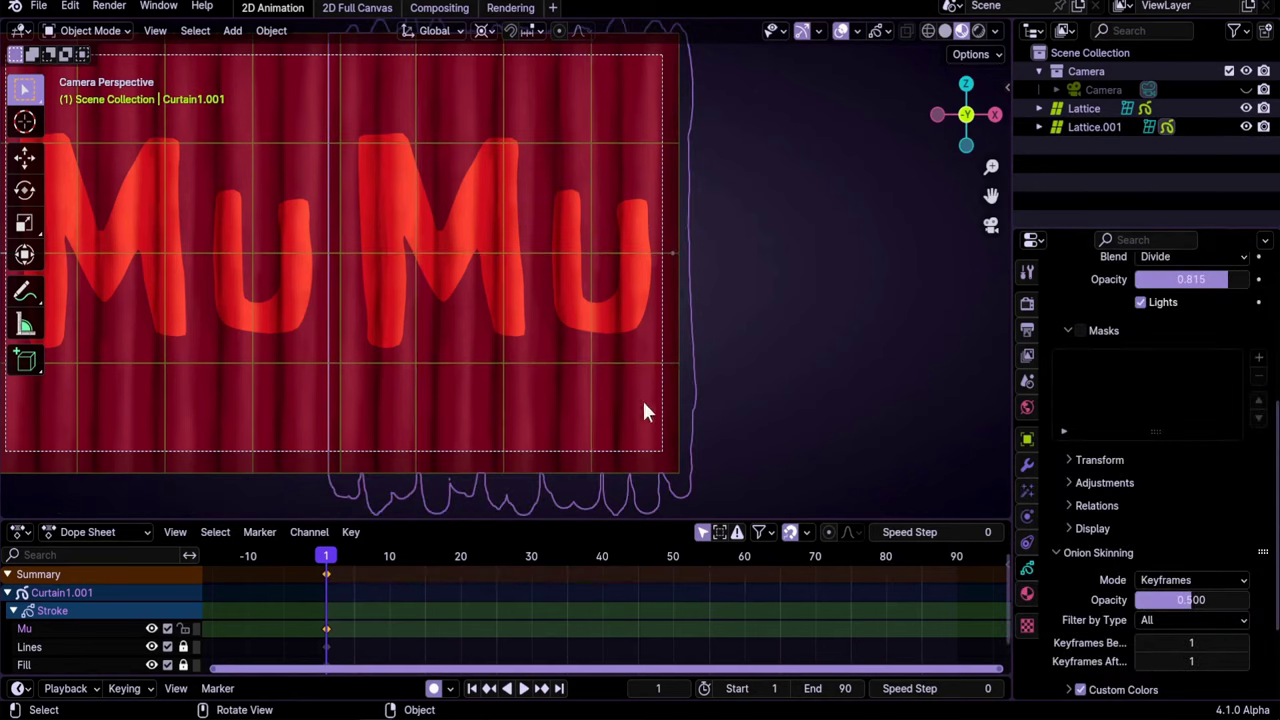
left_click(1027, 467)
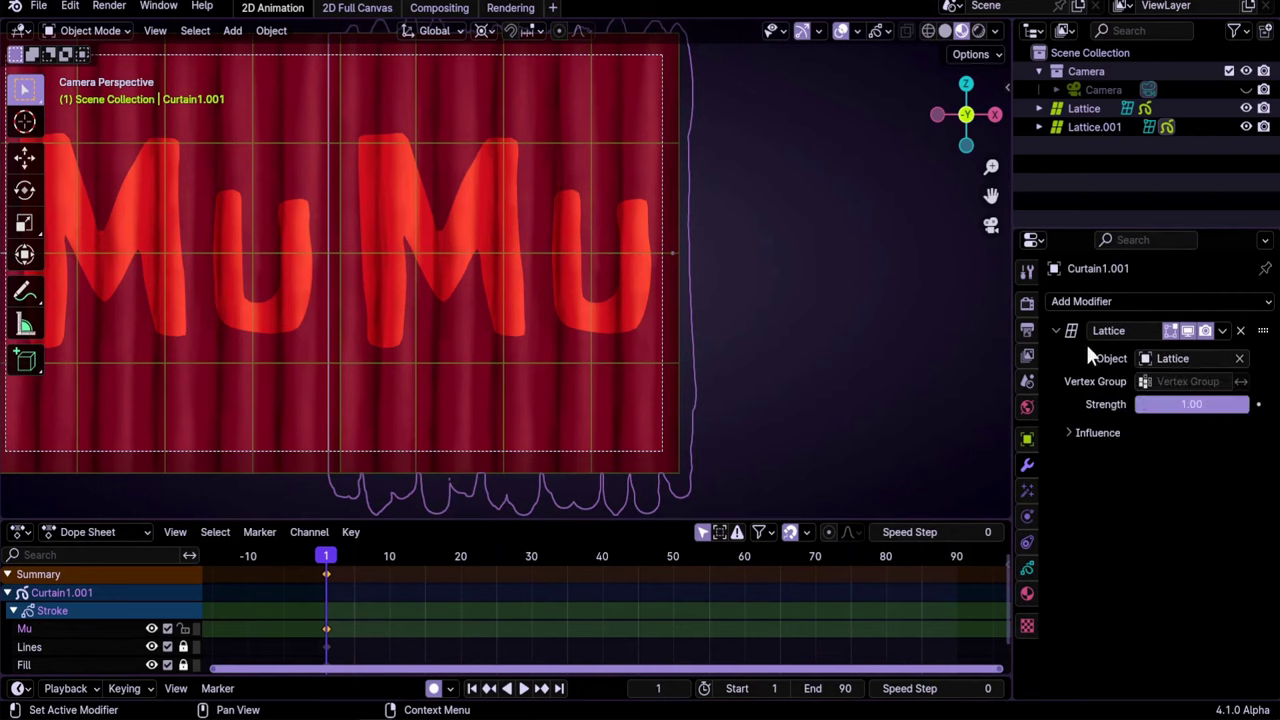
left_click(281, 388)
left_click(461, 409)
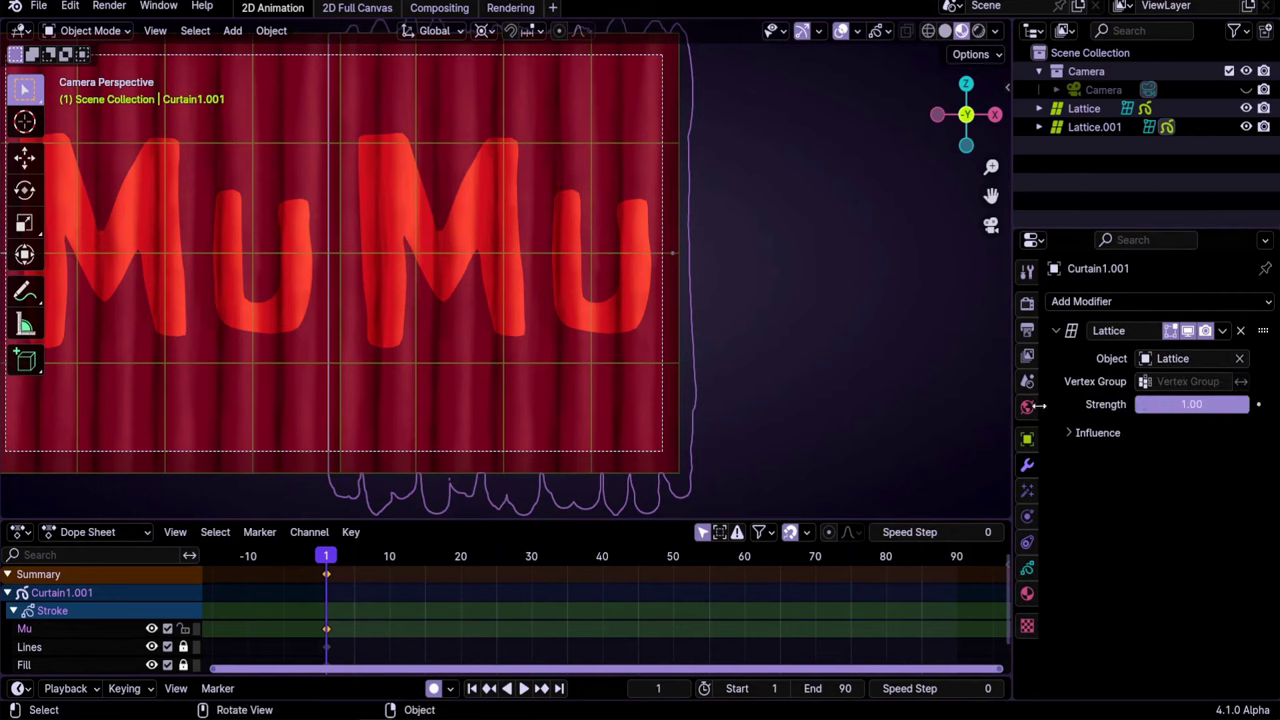
left_click(1183, 362)
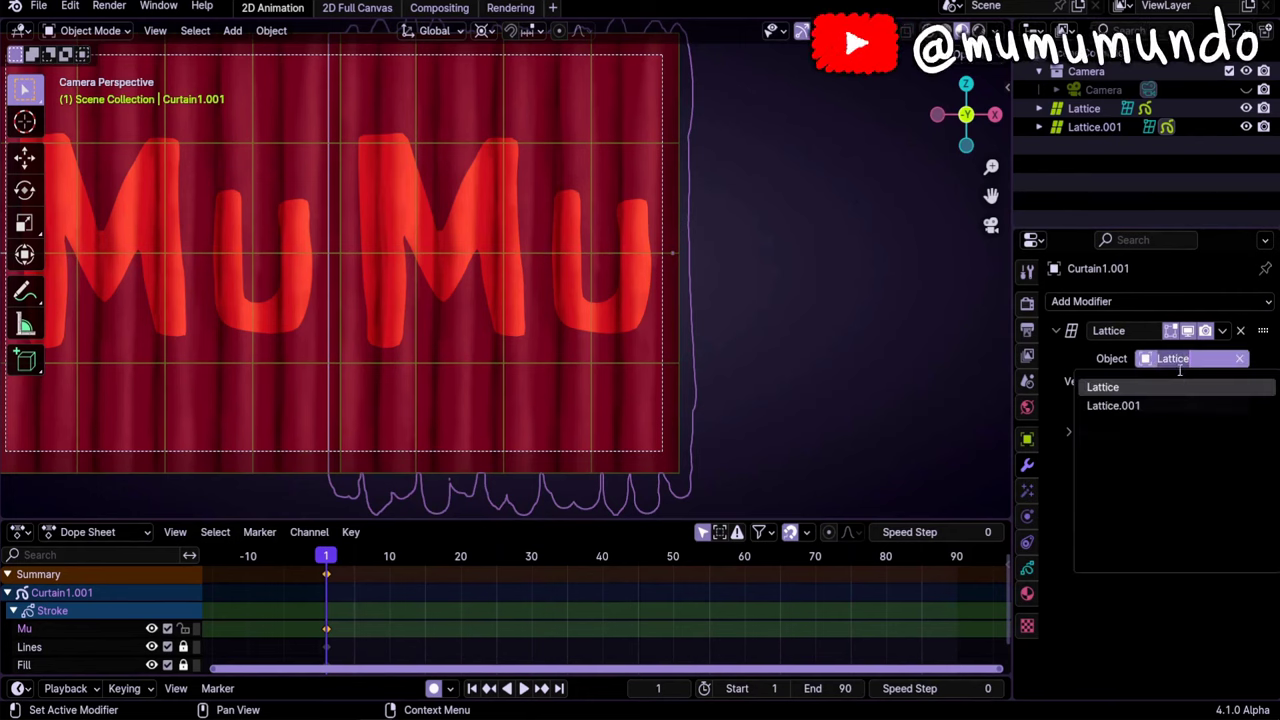
left_click(1113, 405)
scroll(576, 614, "down", 2)
key("space")
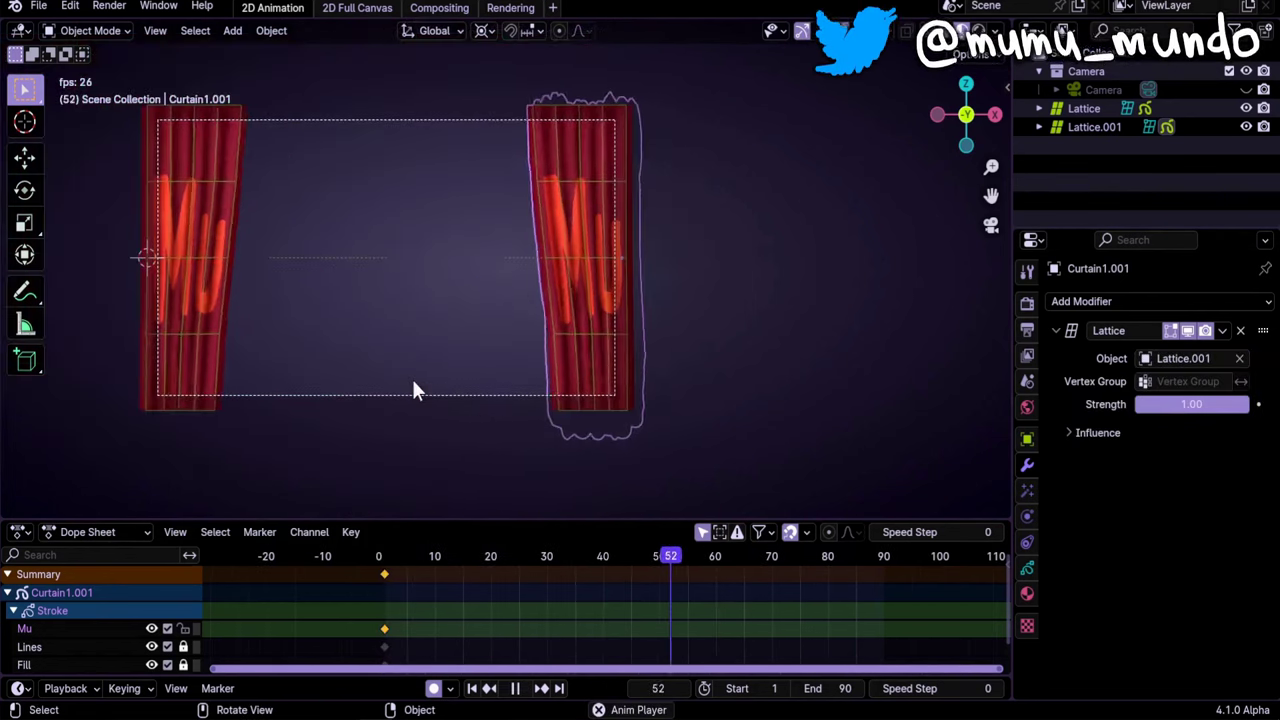
Stop playback and insert a Location keyframe on the left Lattice at frame 12.
key("Escape")
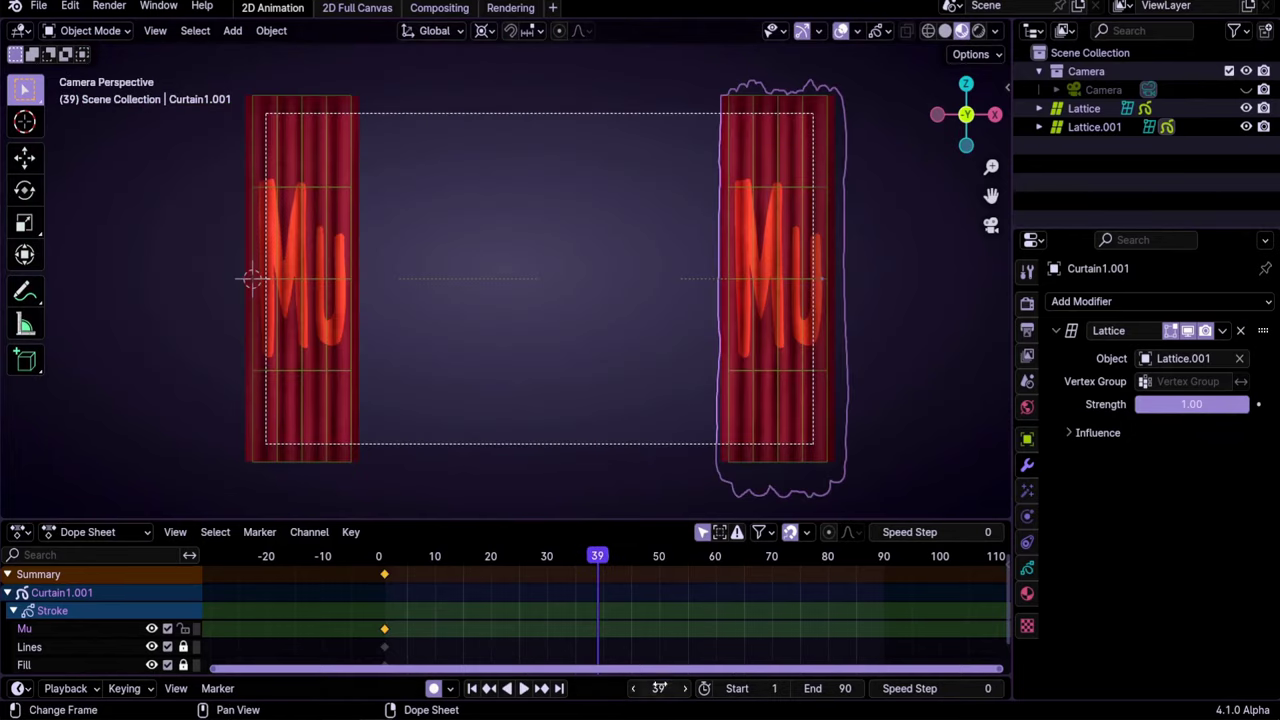
type("12")
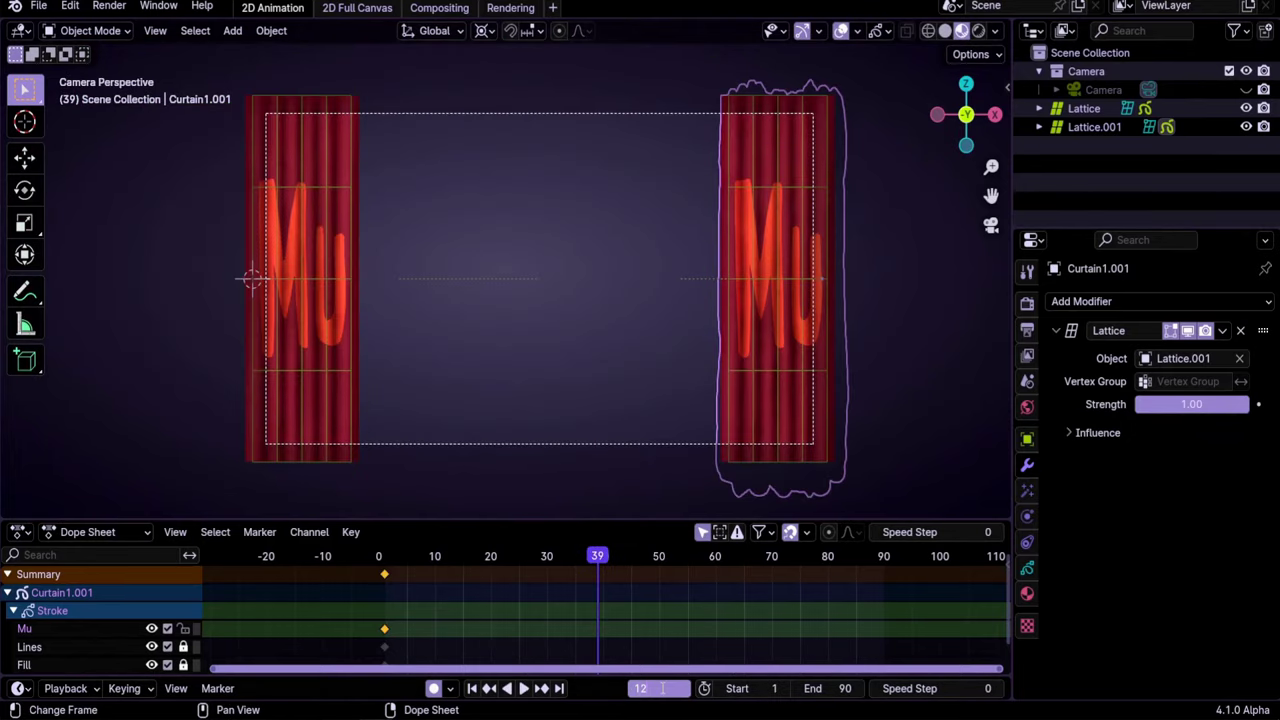
key("Return")
left_click(427, 464)
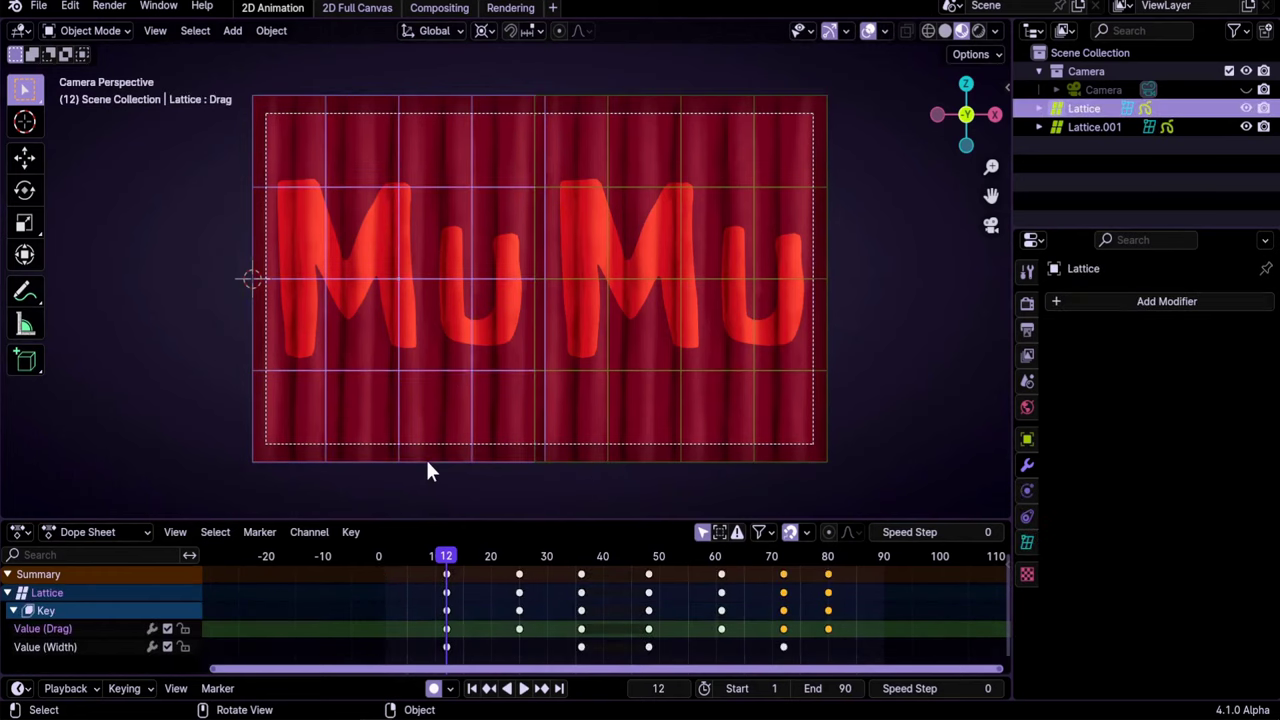
right_click(459, 363)
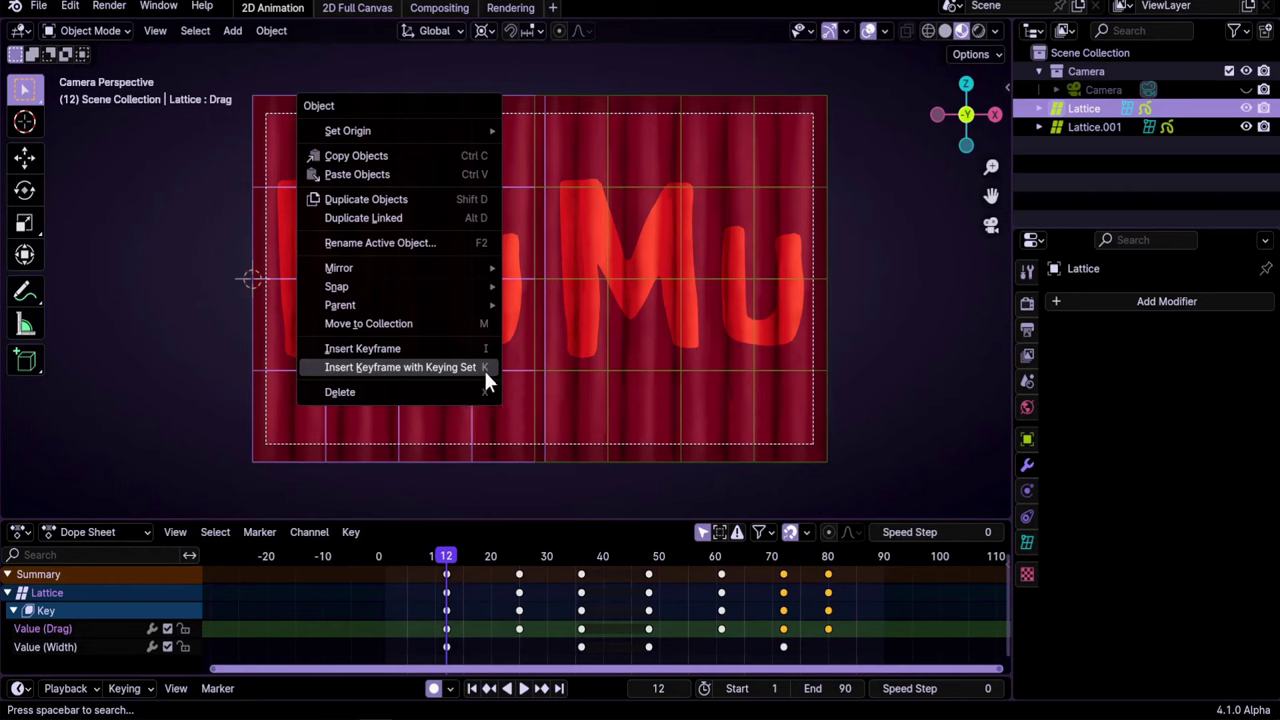
left_click(397, 368)
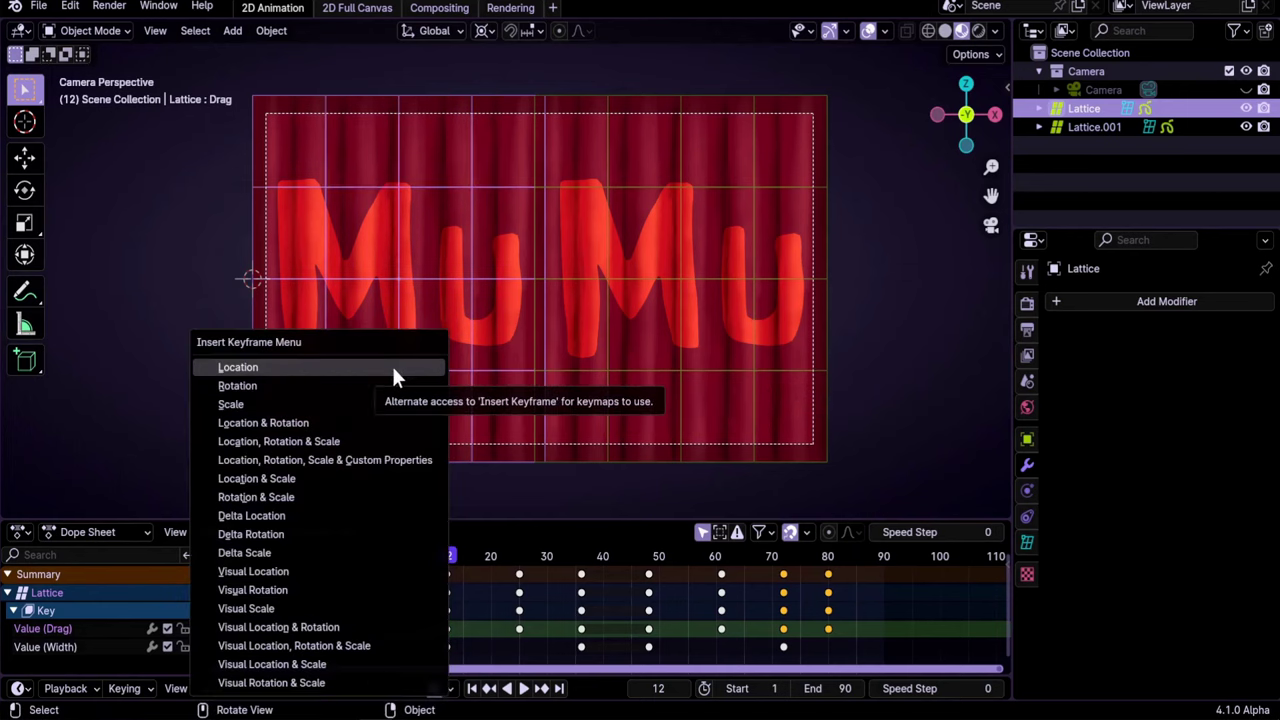
left_click(246, 367)
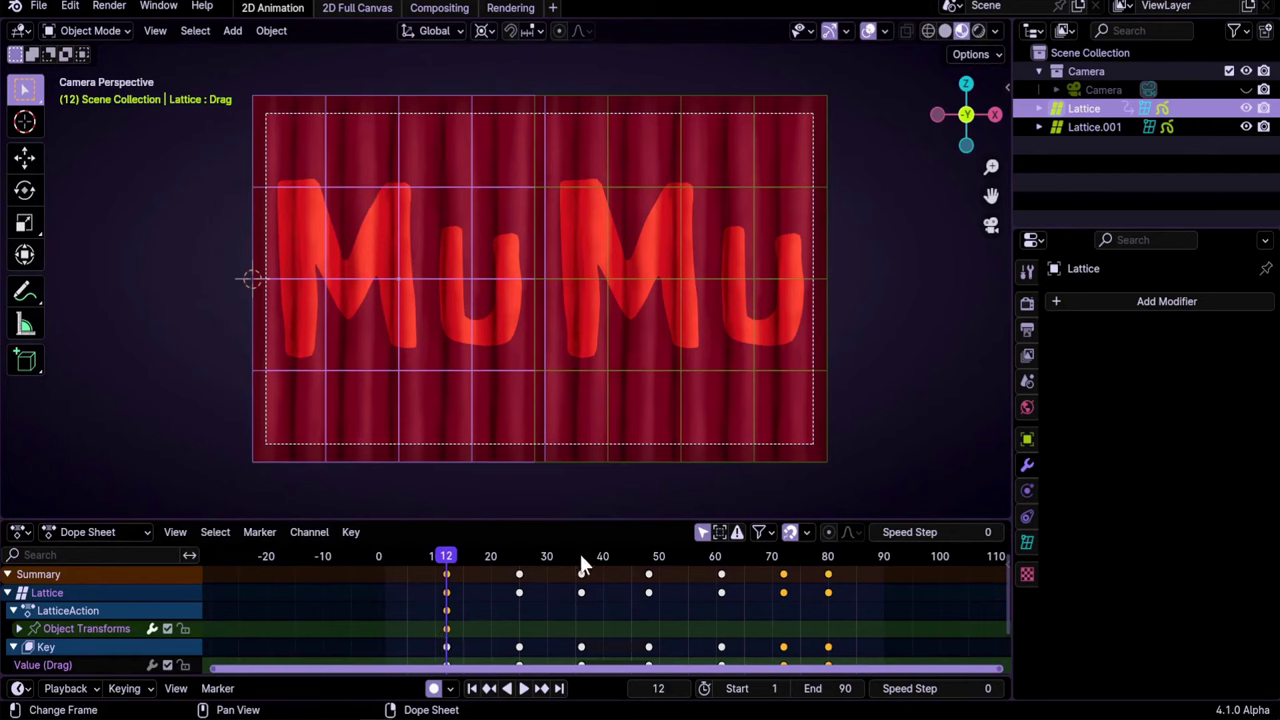
At frame 36, slide the left lattice outward on X and key Lattice.001's location.
key("Up")
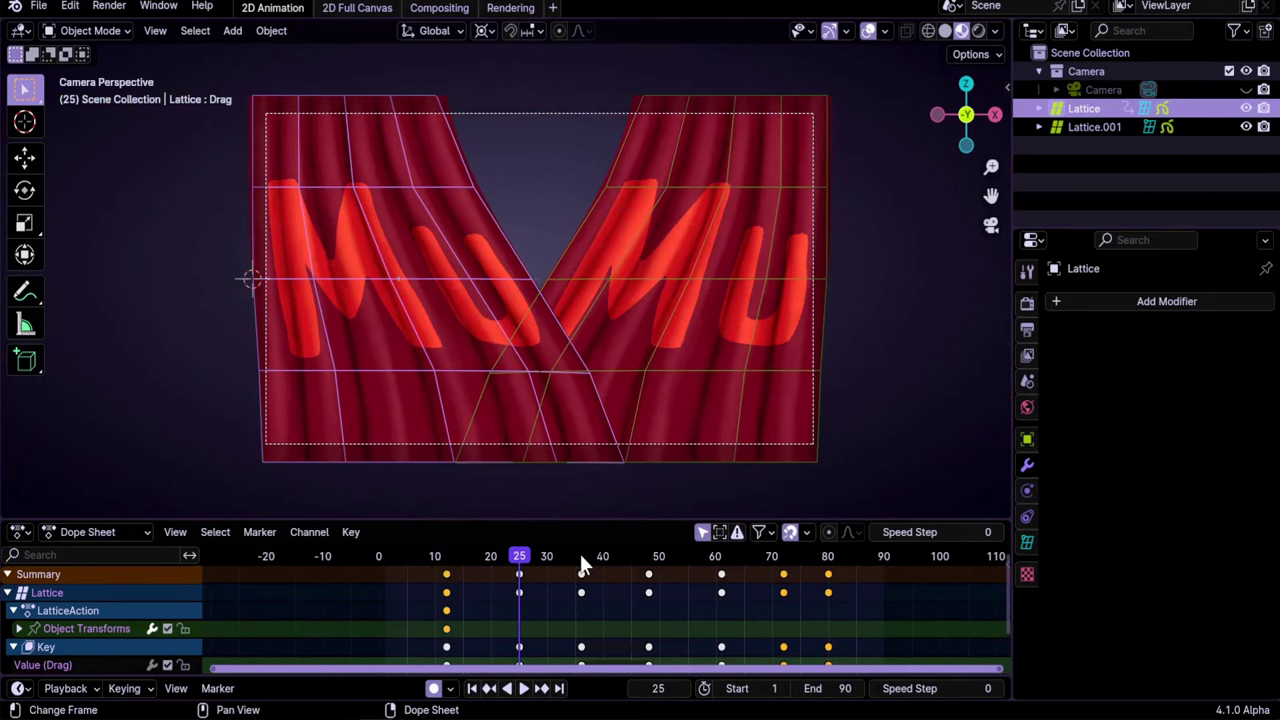
left_click(581, 558)
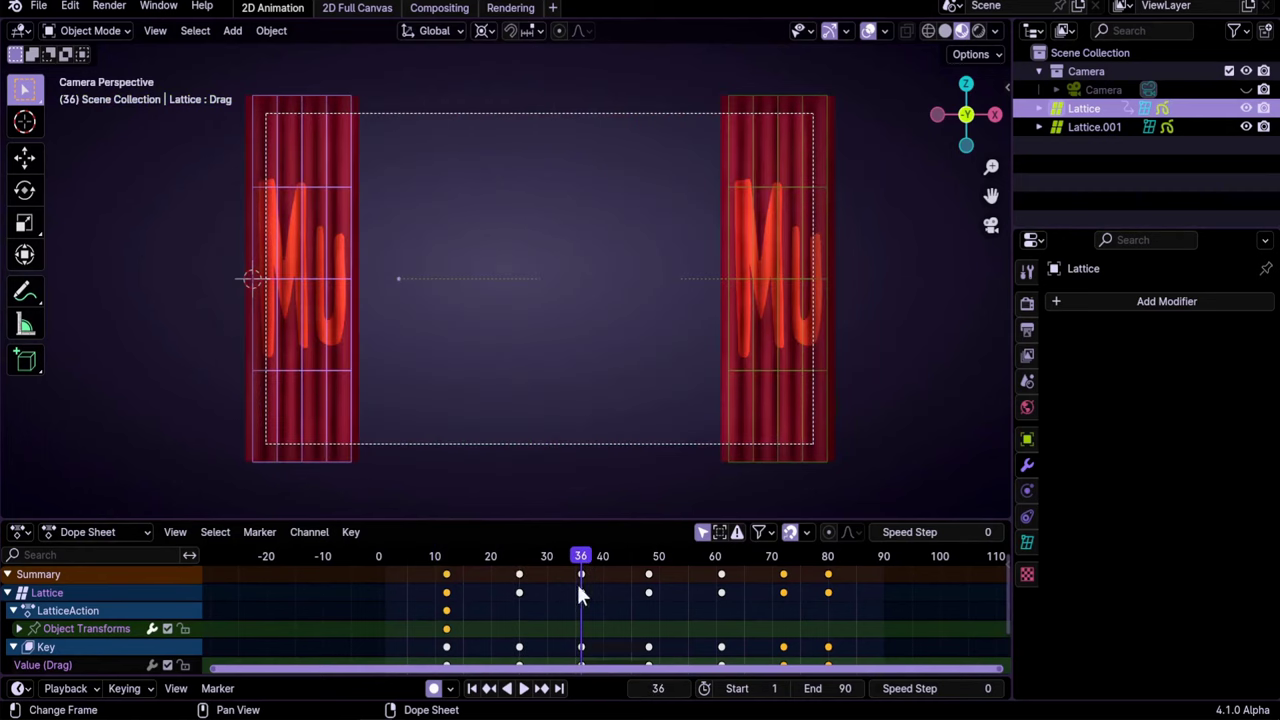
key("g")
key("x")
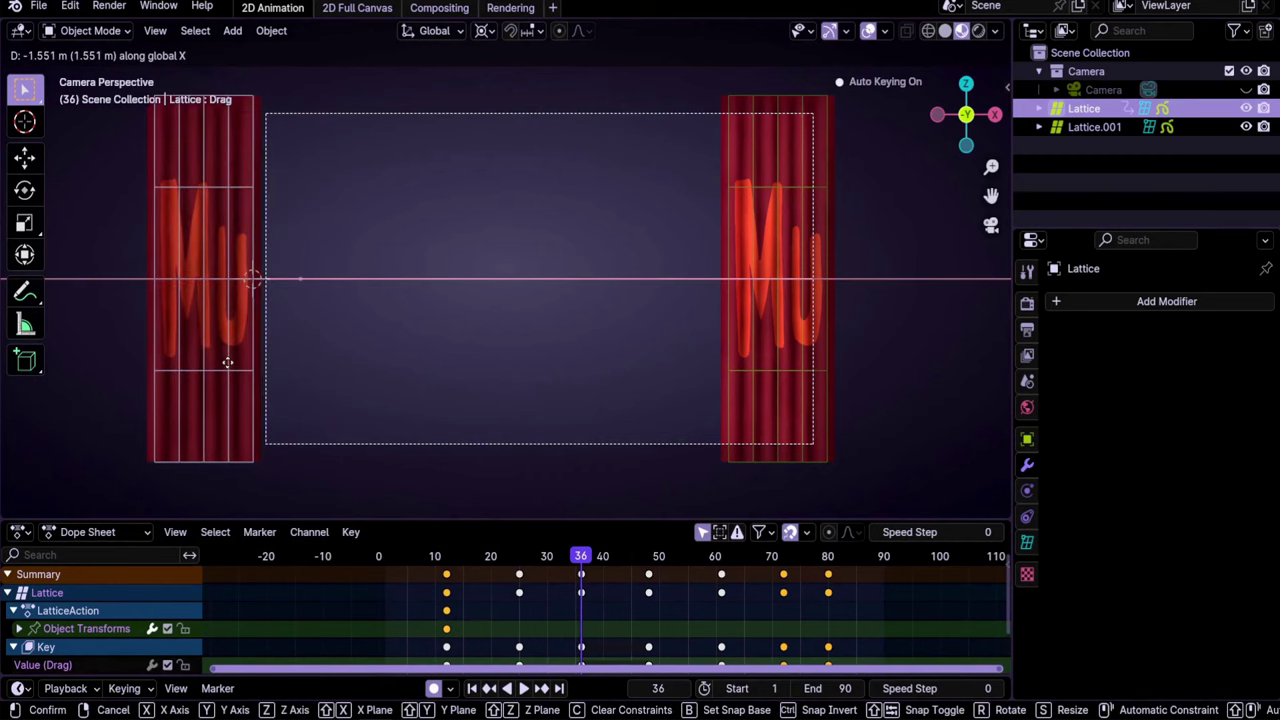
left_click(228, 362)
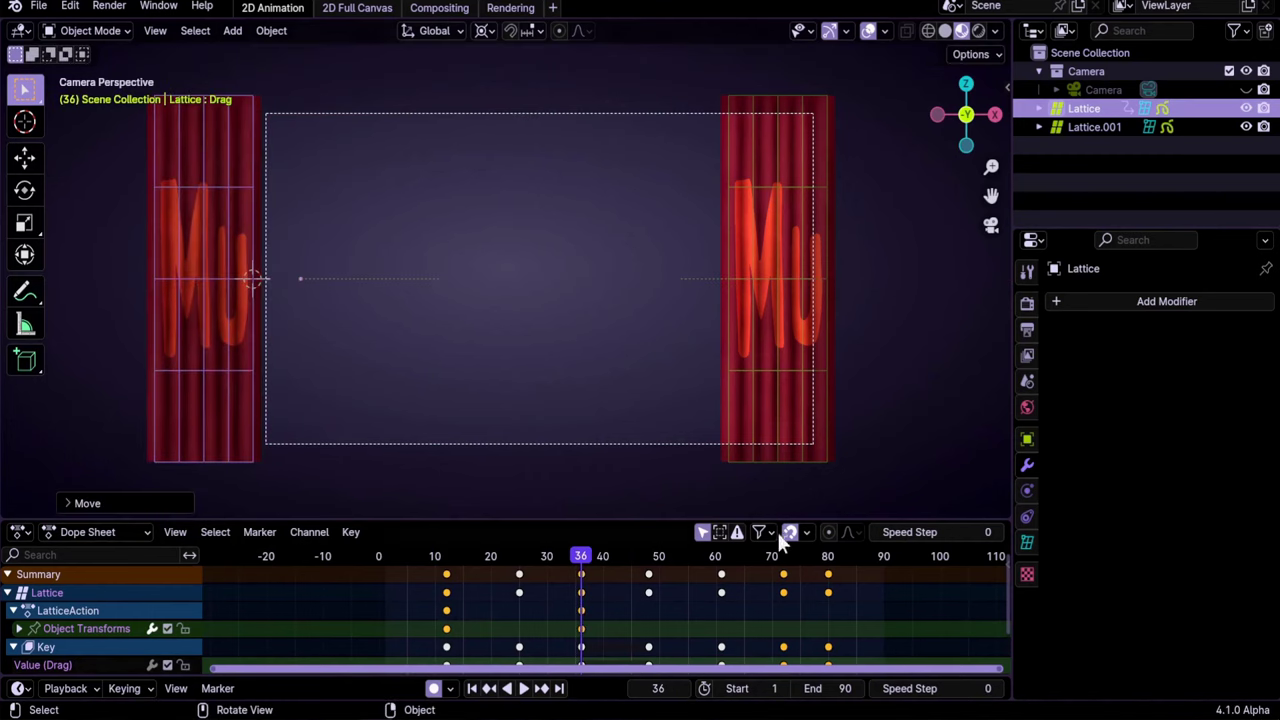
left_click(772, 366)
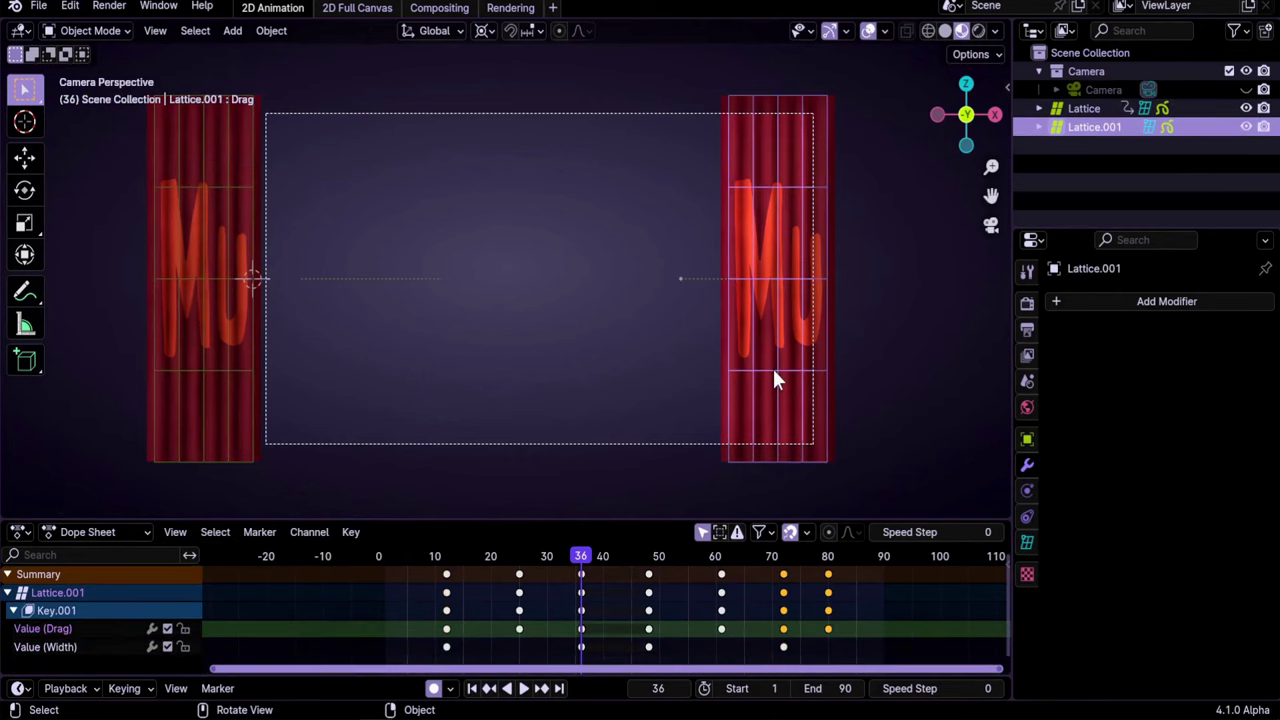
right_click(773, 369)
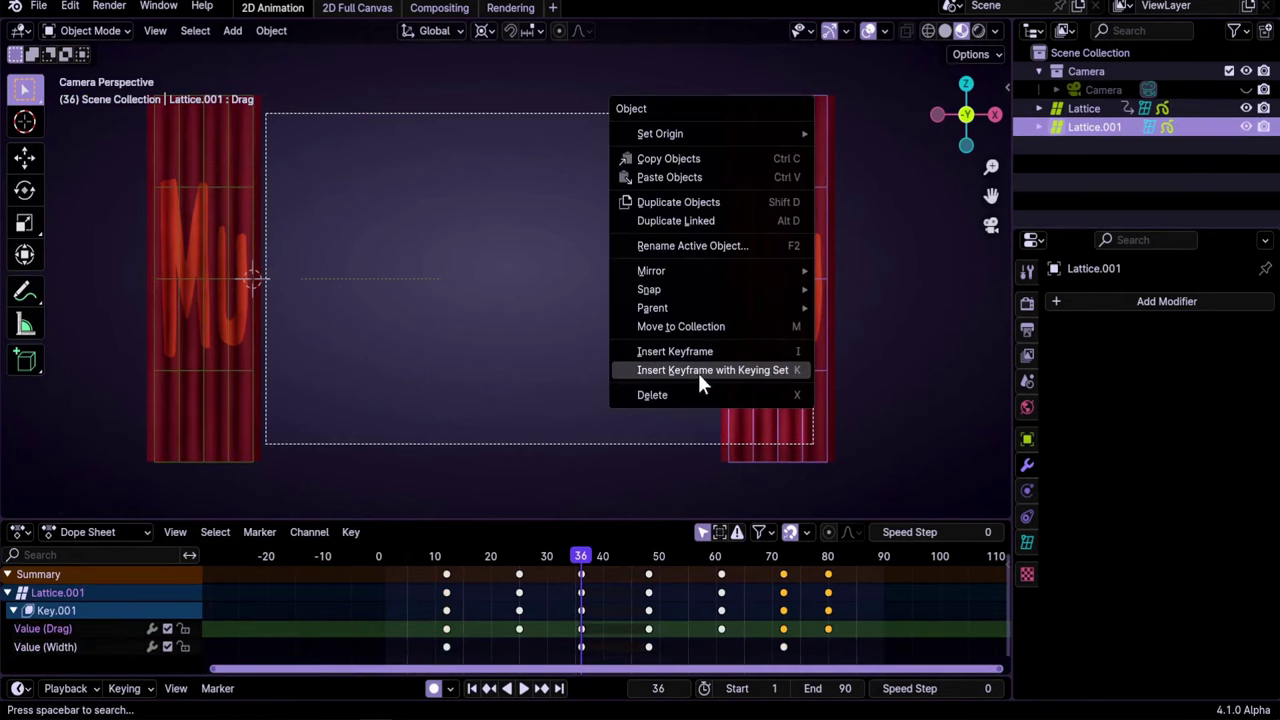
left_click(744, 372)
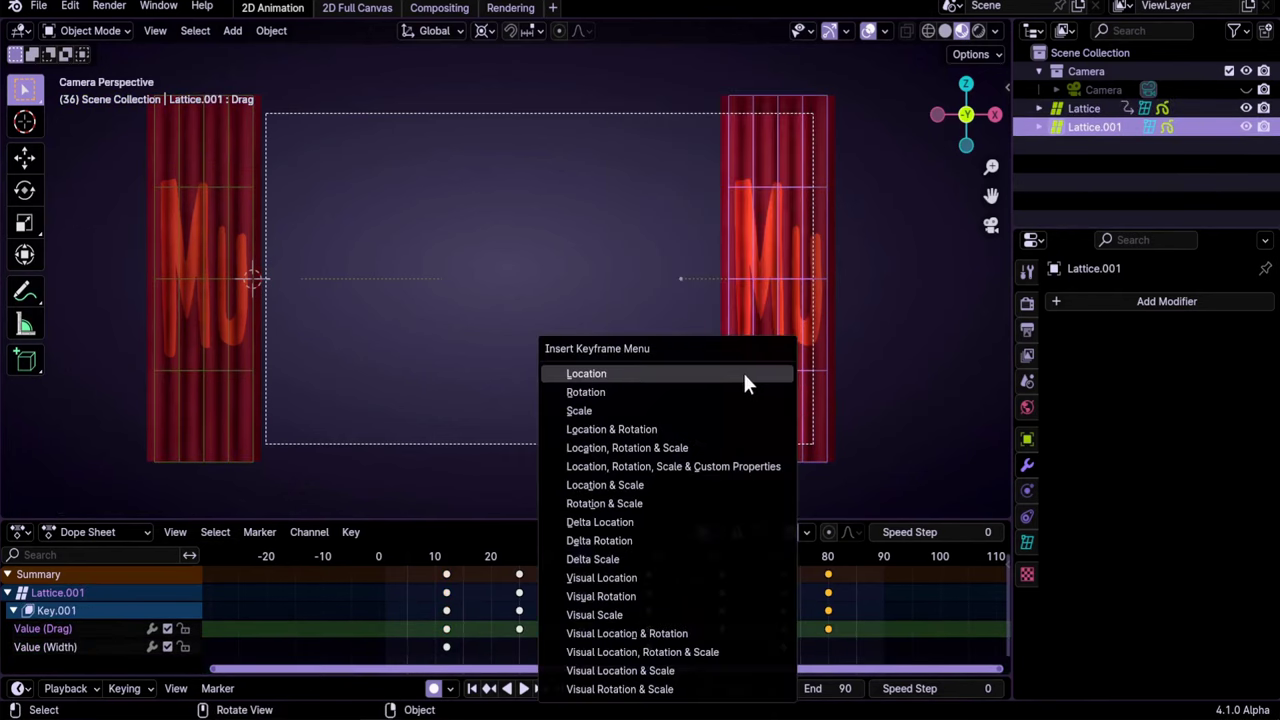
left_click(587, 372)
Copy the frame-36 location keys to frame 12 and shift Lattice.001 further right on X.
left_click(584, 630)
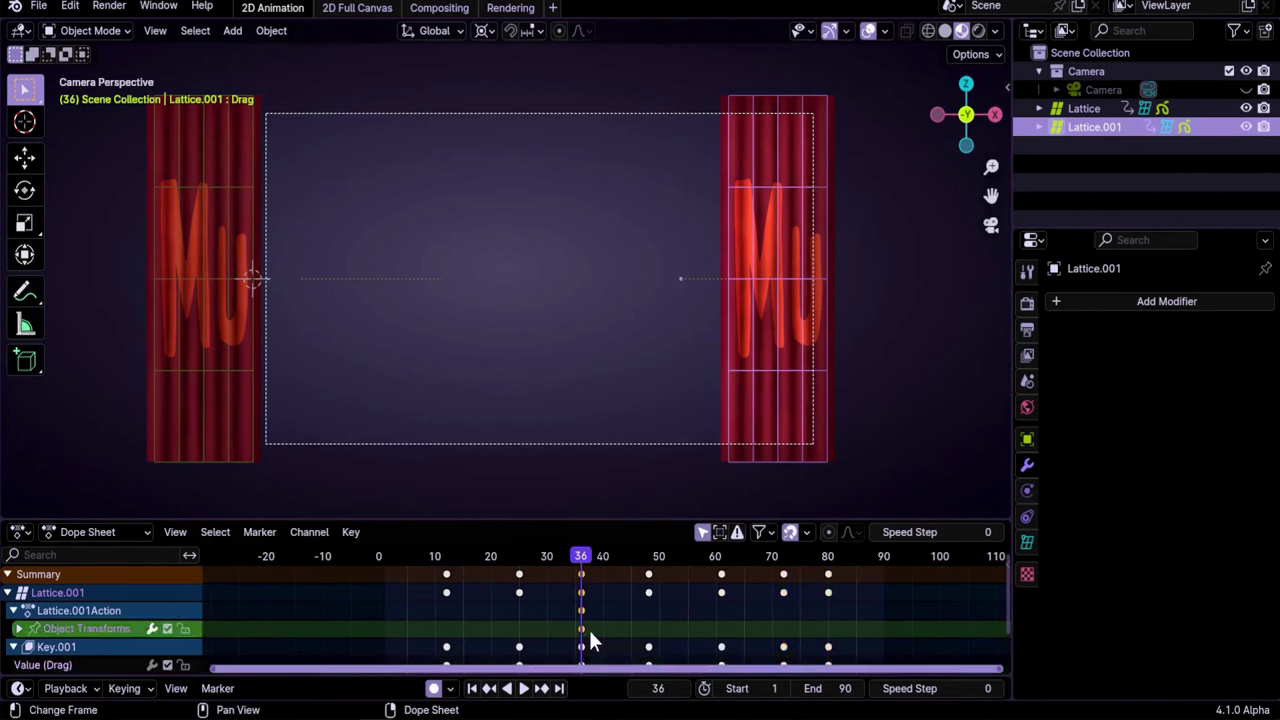
key("g")
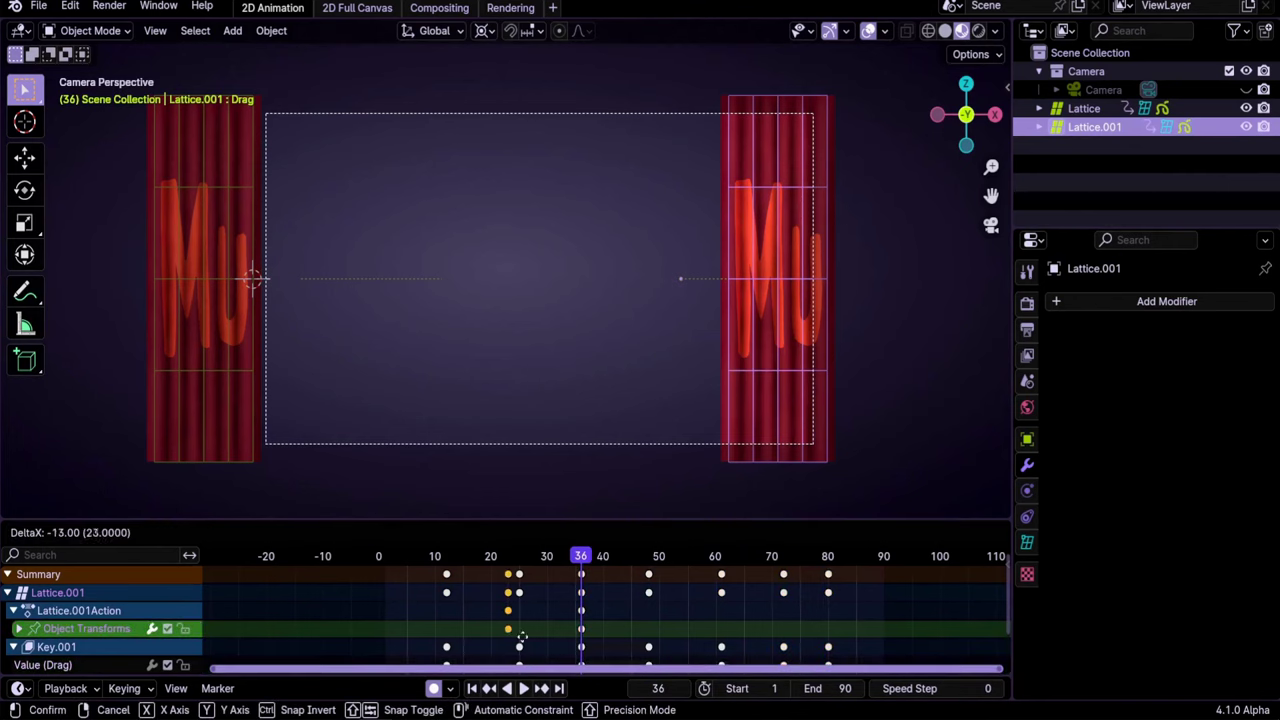
left_click(467, 634)
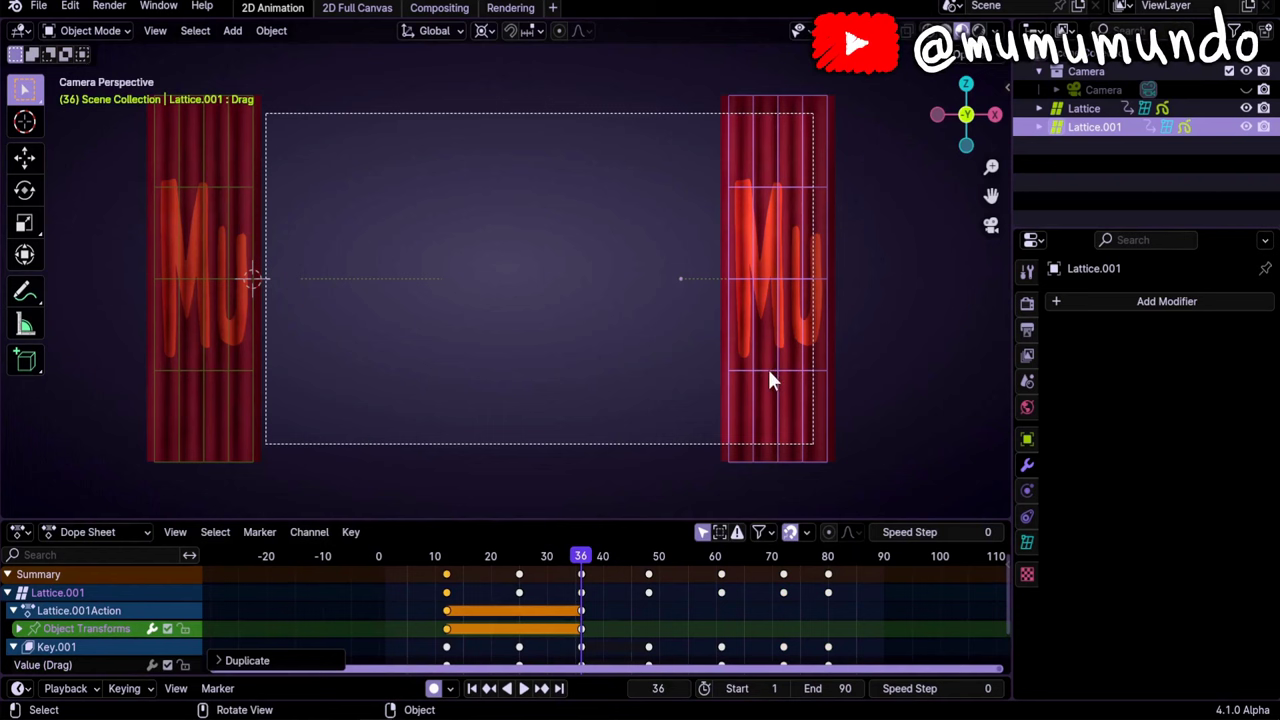
key("g")
key("x")
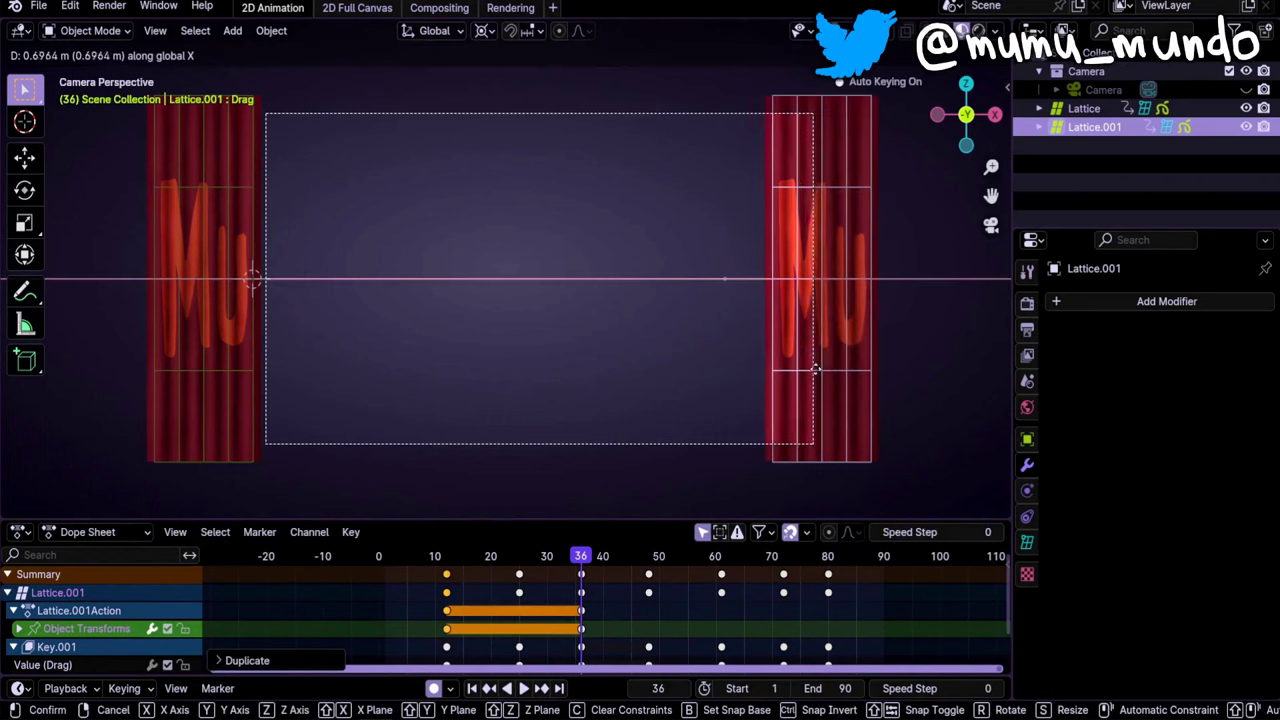
left_click(866, 376)
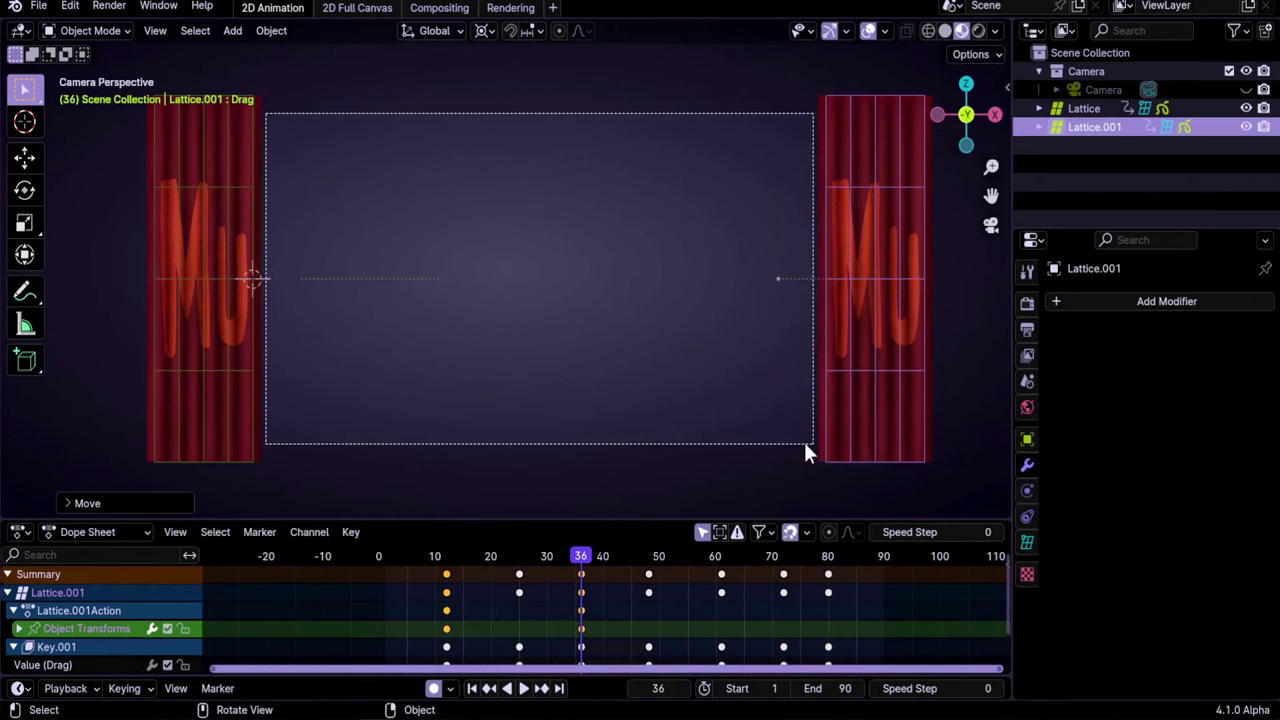
Duplicate the frame-36 location keys to frame 48 and the frame-12 keys to frame 72.
left_click_drag(440, 572, 650, 568)
left_click(581, 629)
key("shift+d")
left_click(652, 634)
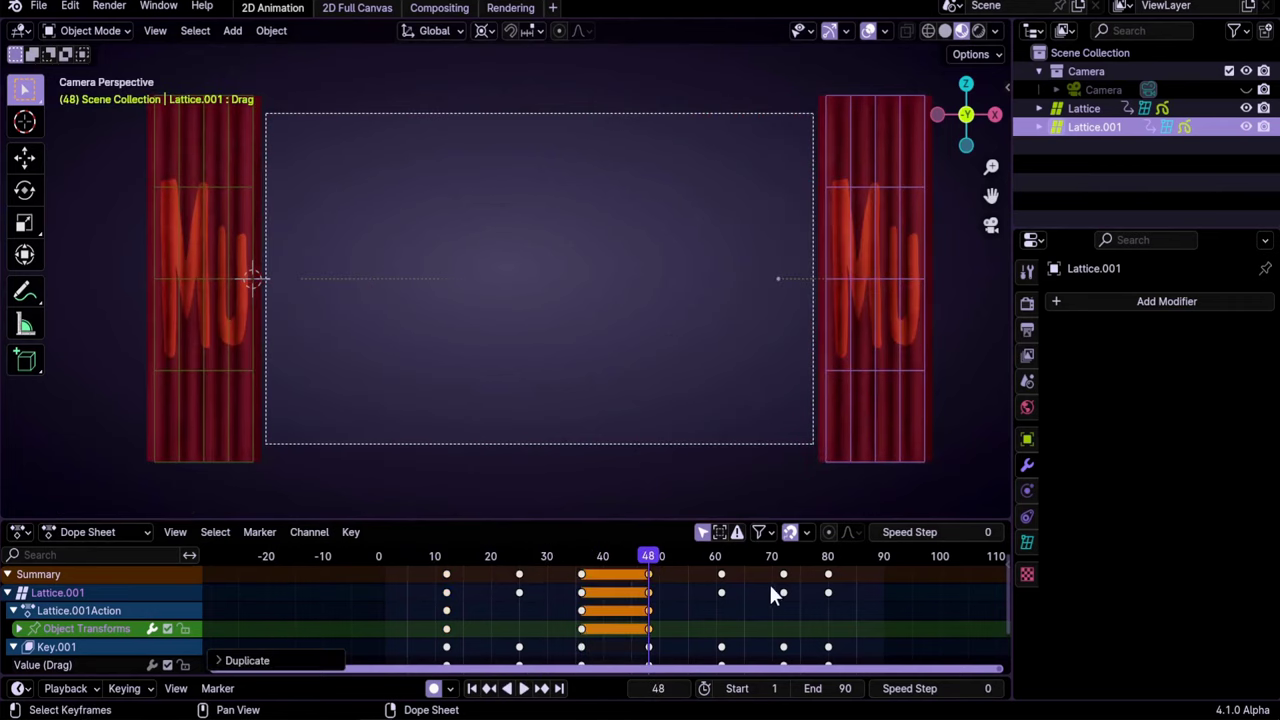
left_click(780, 556)
left_click(446, 630)
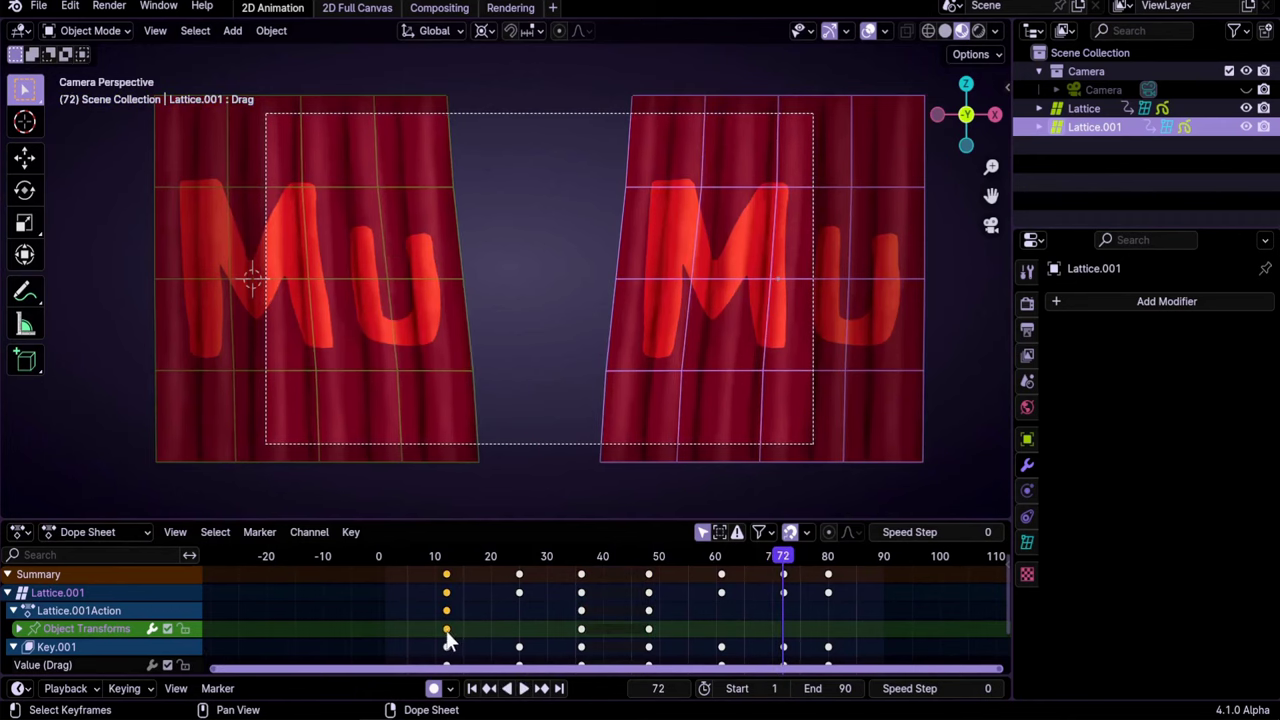
key("shift+d")
left_click(363, 437)
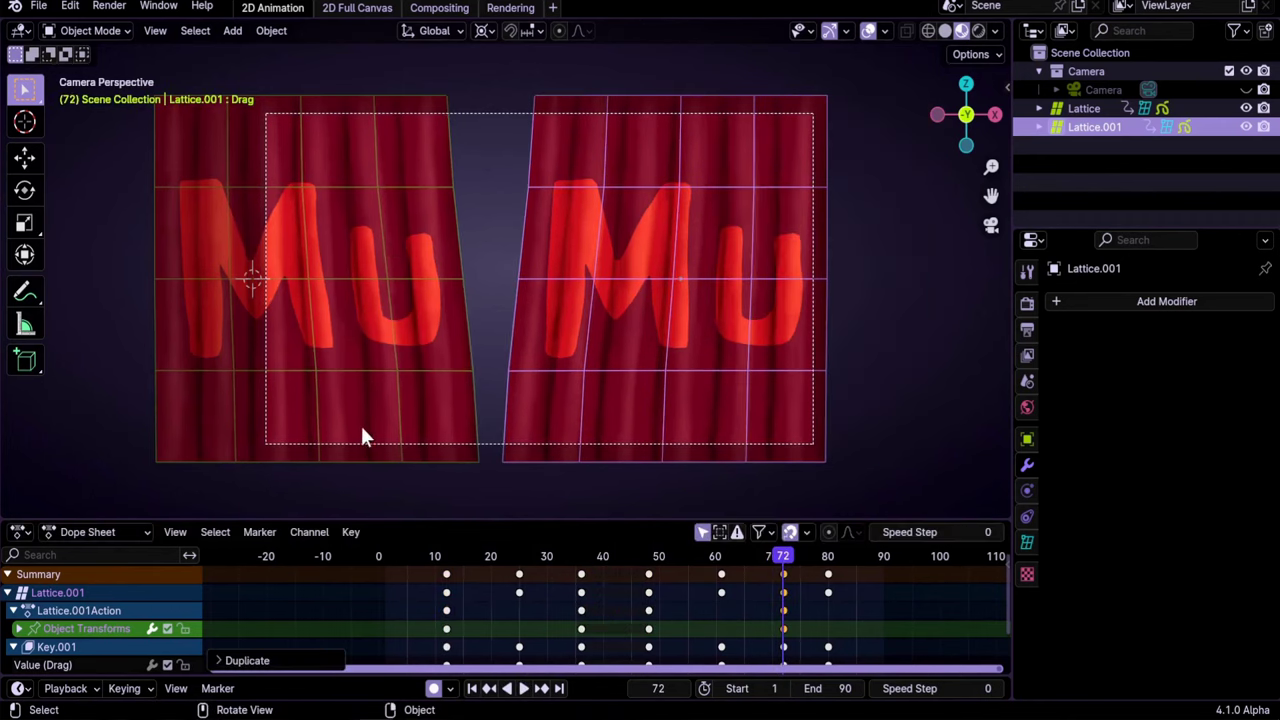
left_click(369, 374)
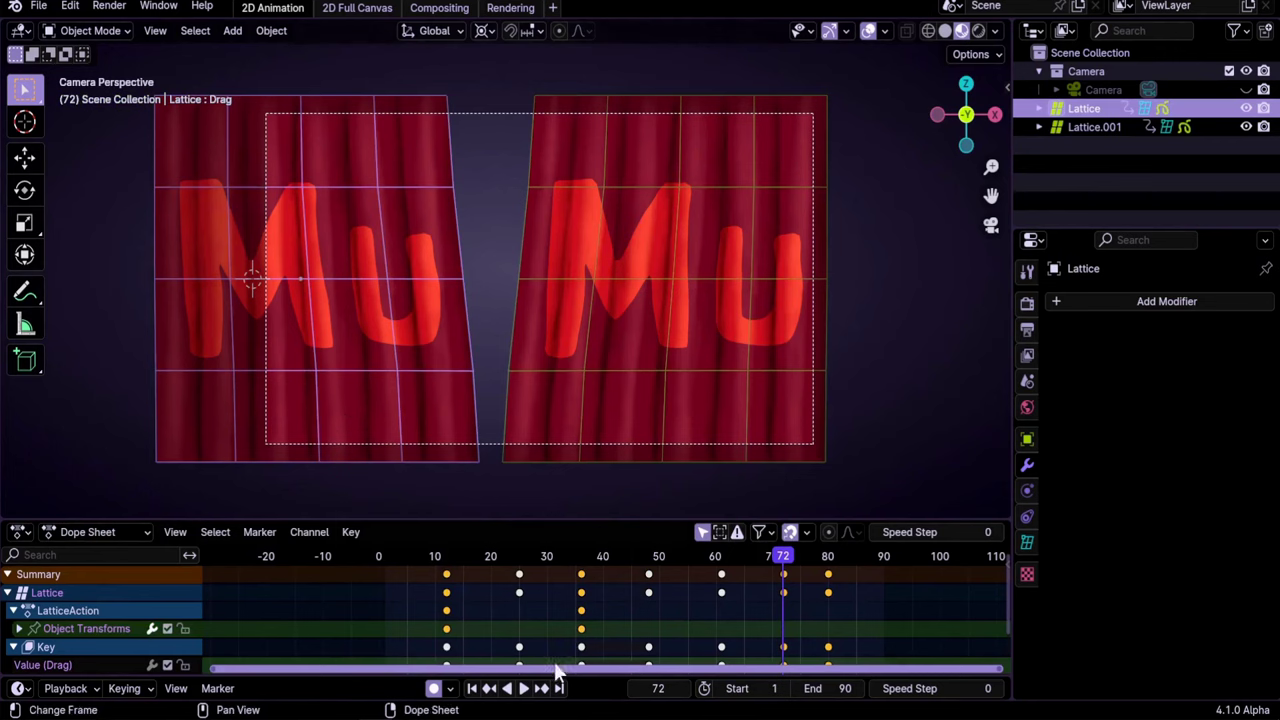
Duplicate the left lattice's frame-36 key to frame 48 and the closed key to 72, then scrub to preview.
left_click(582, 630)
left_click_drag(582, 630, 674, 641)
left_click_drag(443, 629, 783, 630)
left_click_drag(443, 563, 777, 590)
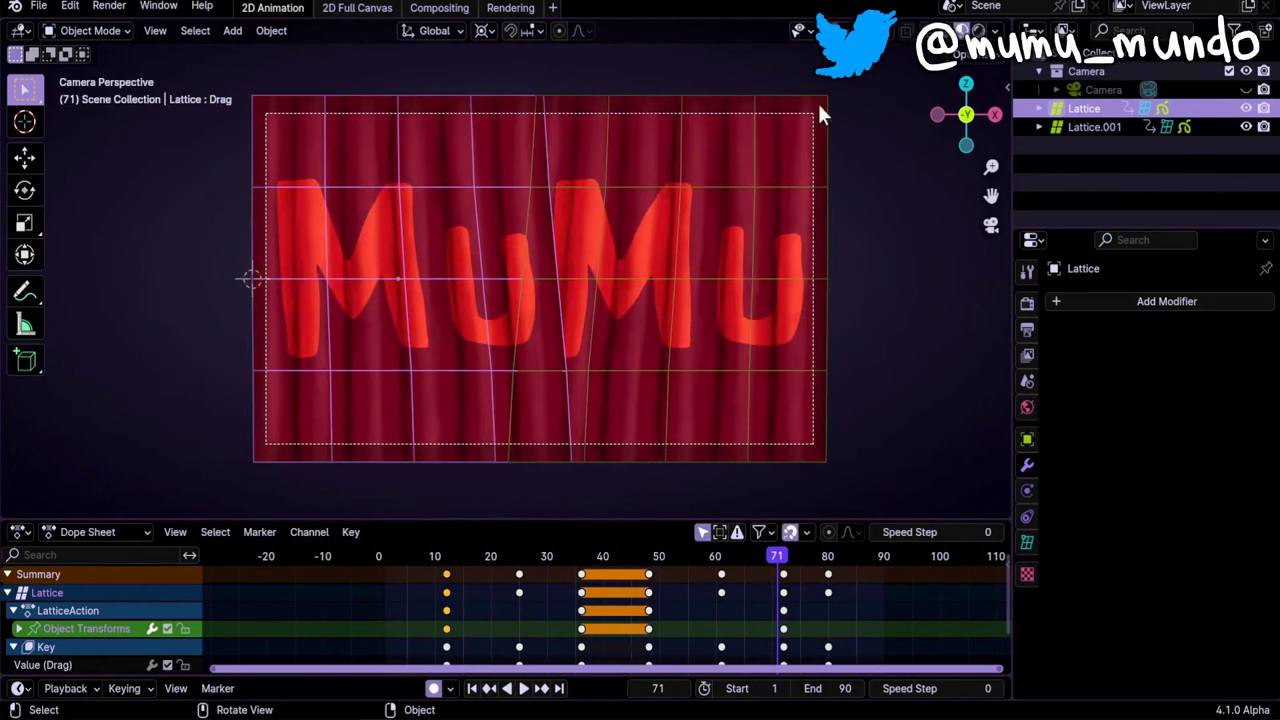
Turn off viewport overlays and switch the bottom Dope Sheet to the Video Sequencer.
left_click(868, 30)
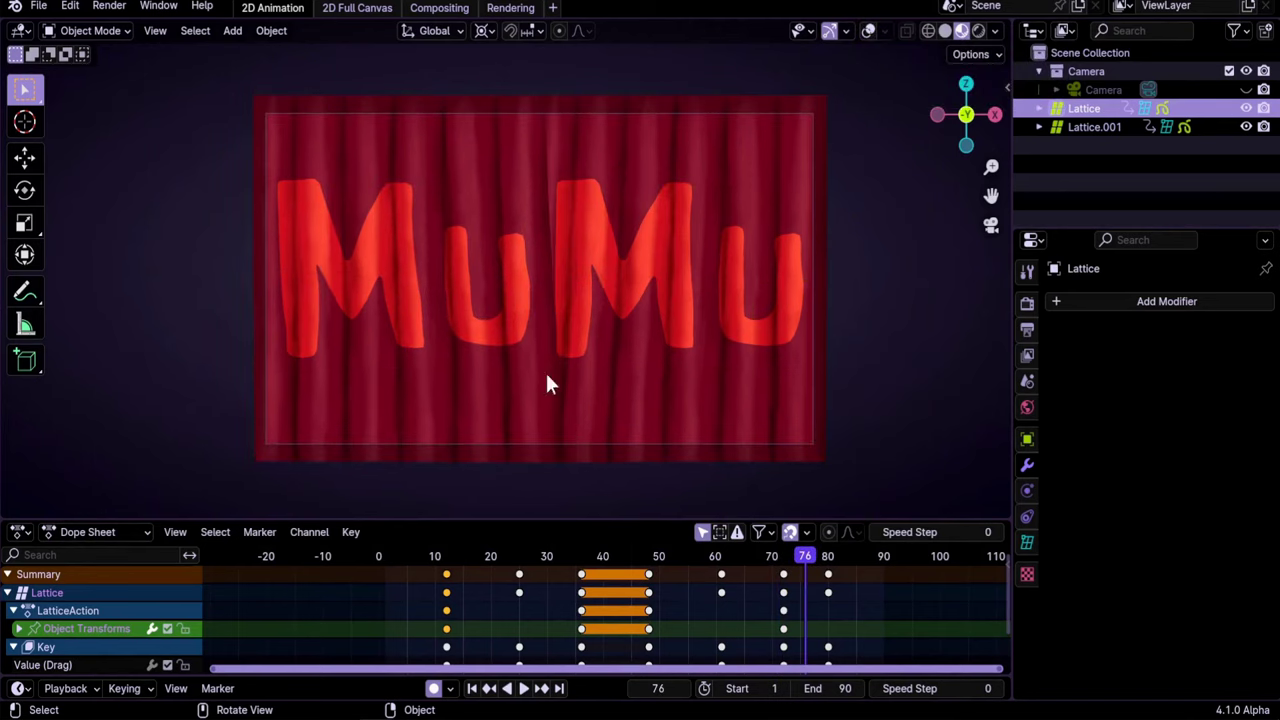
left_click(20, 531)
left_click(50, 491)
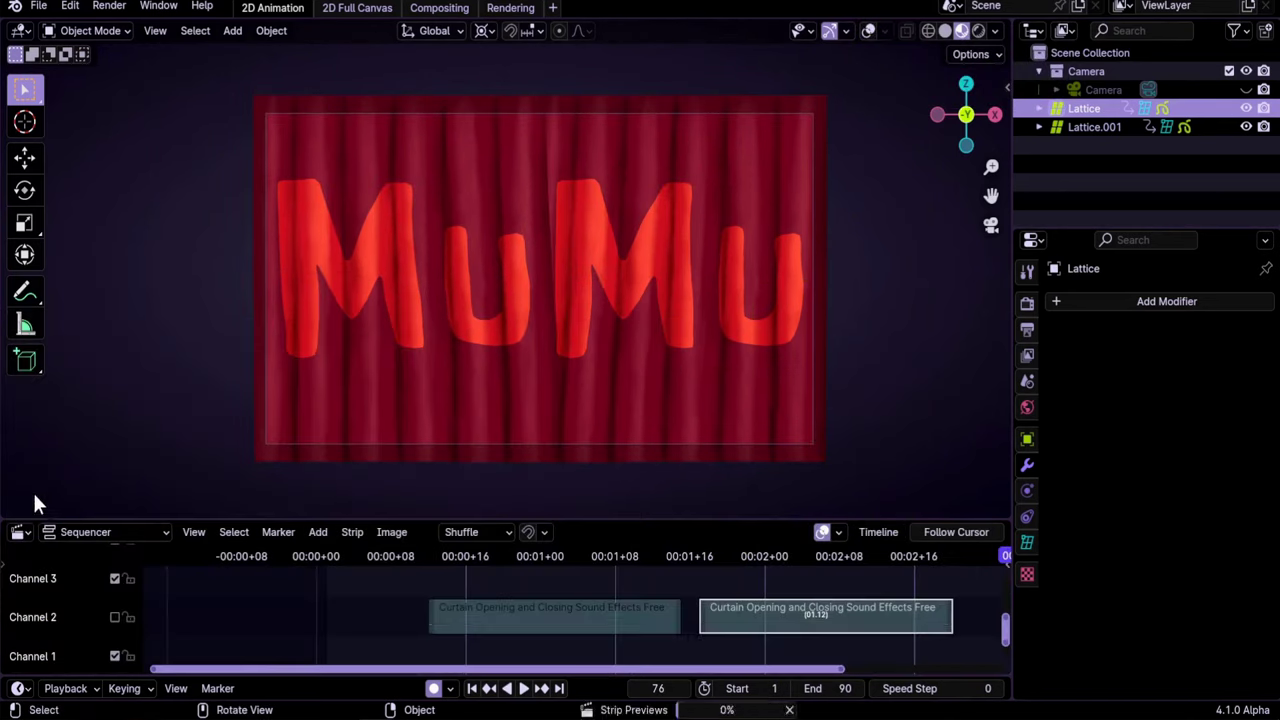